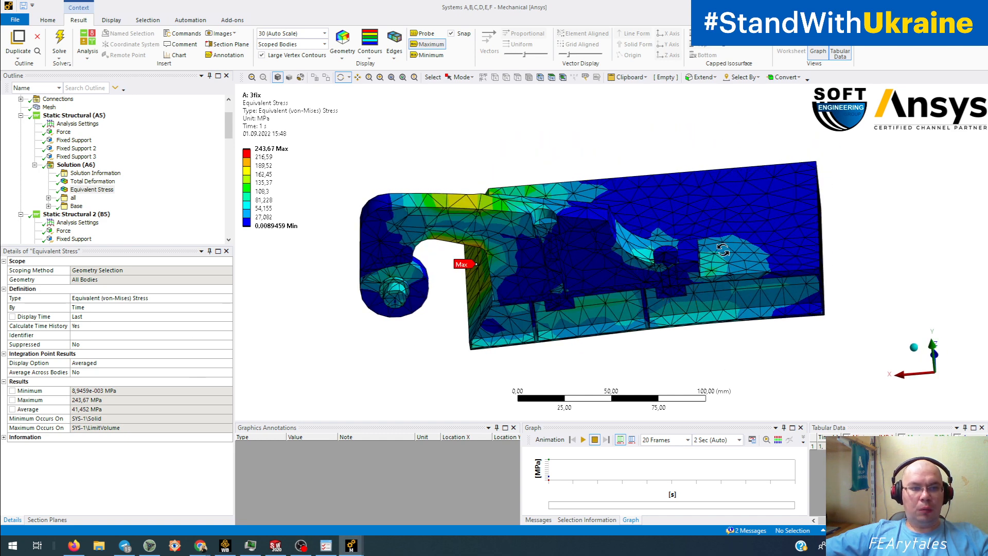
- Review the first analysis's solution, then show its 10000 N force and three fixed supports
left_click(70, 167)
left_click(586, 270)
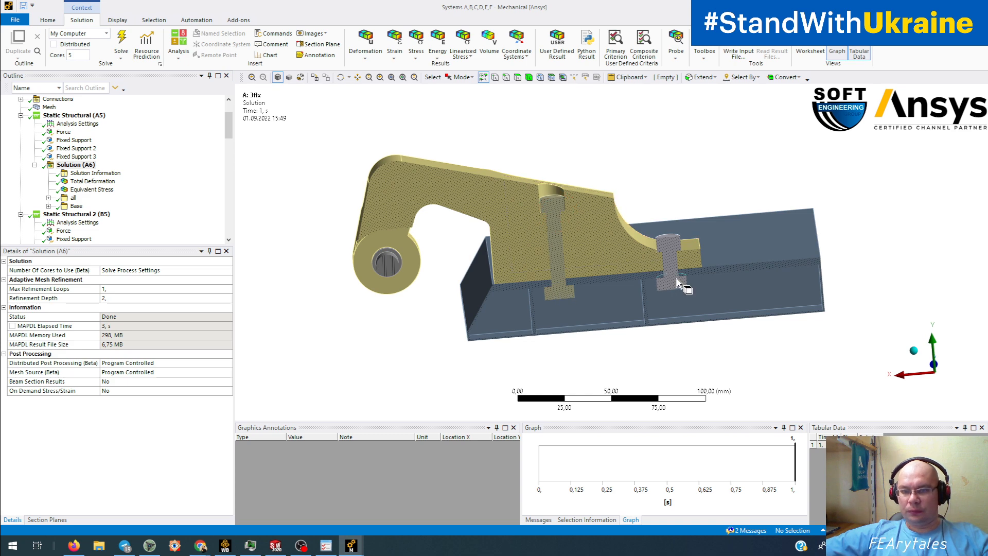
middle_click_drag(677, 279, 666, 264)
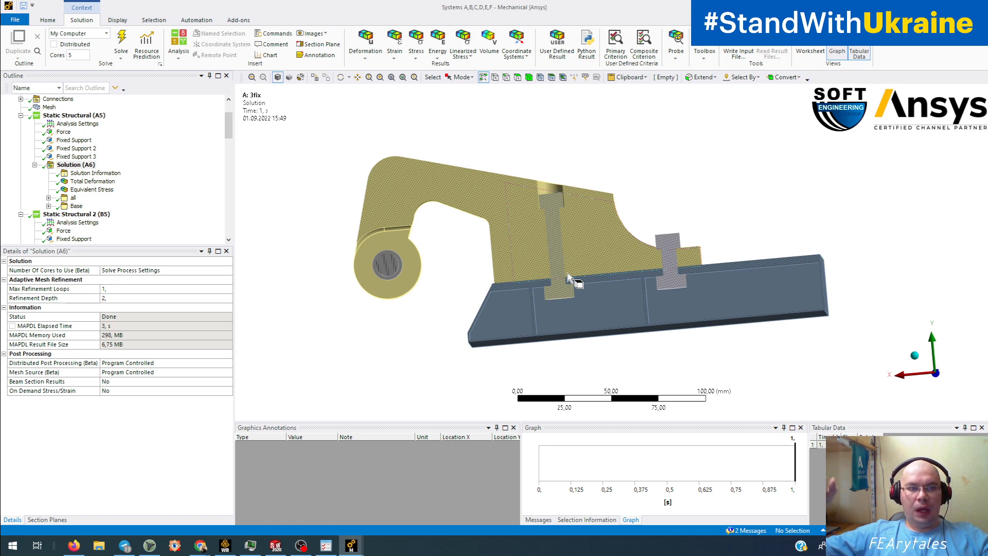
left_click(83, 116)
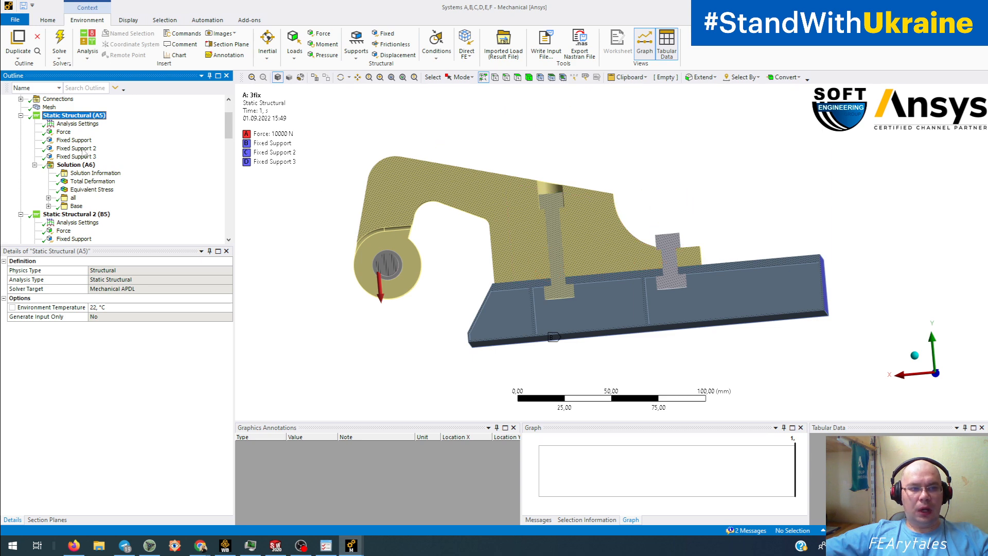
- Show the first analysis's total deformation, then inspect the faces held by the three fixed supports
left_click(78, 182)
middle_click_drag(521, 242, 497, 256)
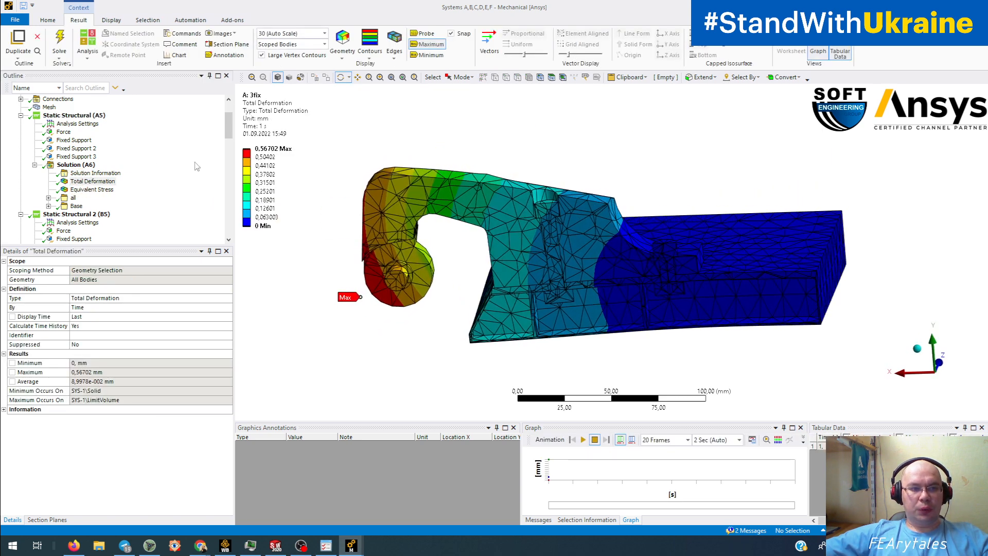
left_click(73, 140)
left_click(77, 157, "shift")
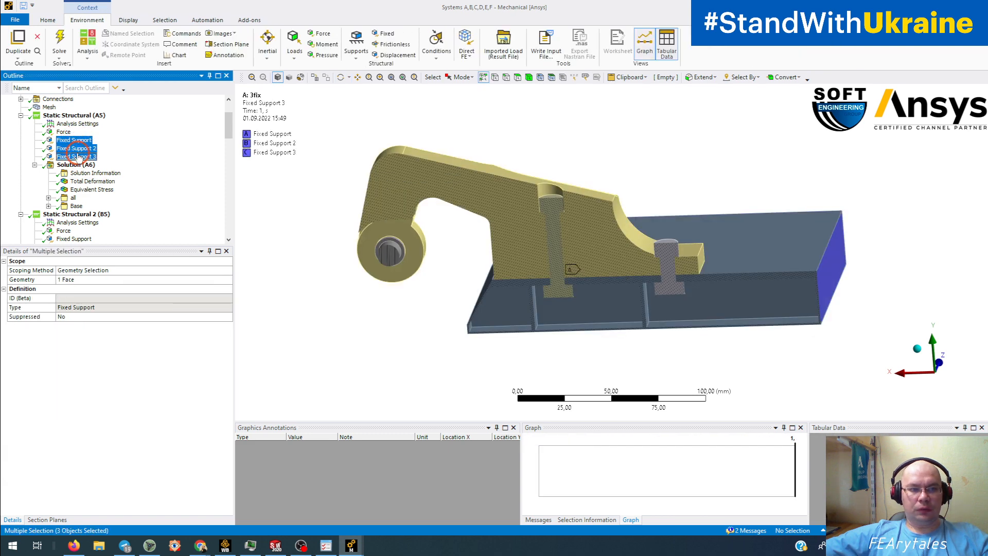
middle_click_drag(591, 214, 873, 161)
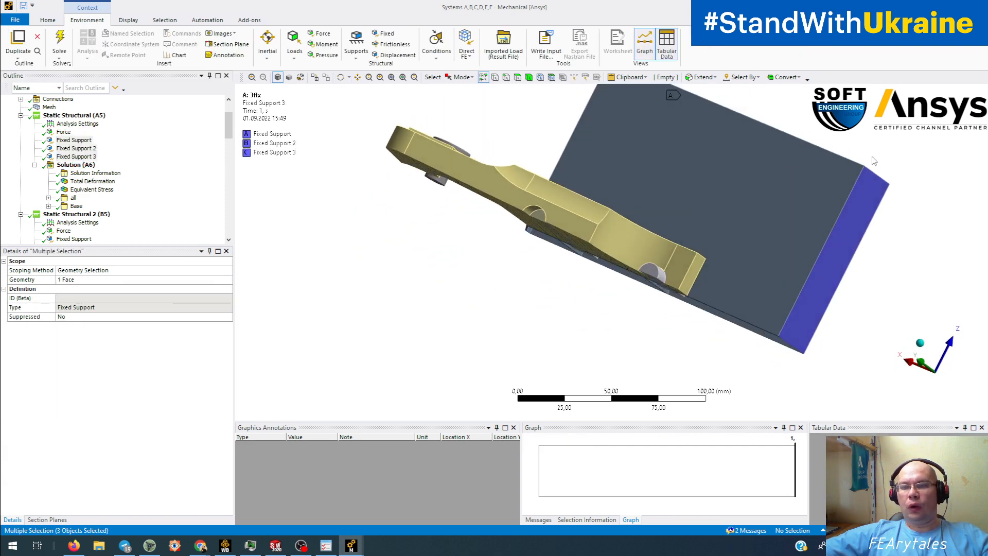
middle_click_drag(805, 301, 877, 269)
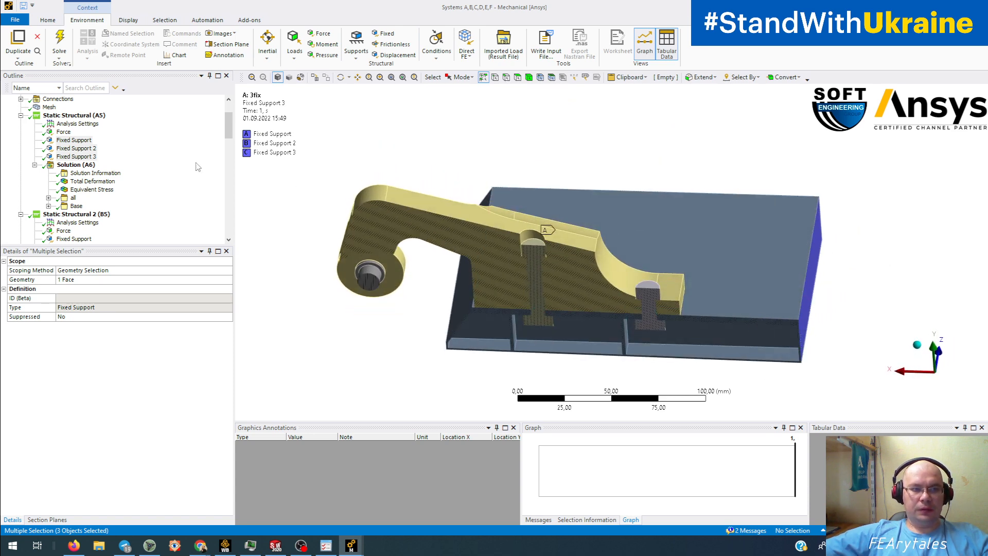
- Check the 10000 N force, then return to the 0.56702 mm total deformation contour
left_click(46, 132)
mouse_move(364, 271)
middle_mouse_down()
mouse_move(639, 226)
mouse_move(373, 269)
middle_mouse_up()
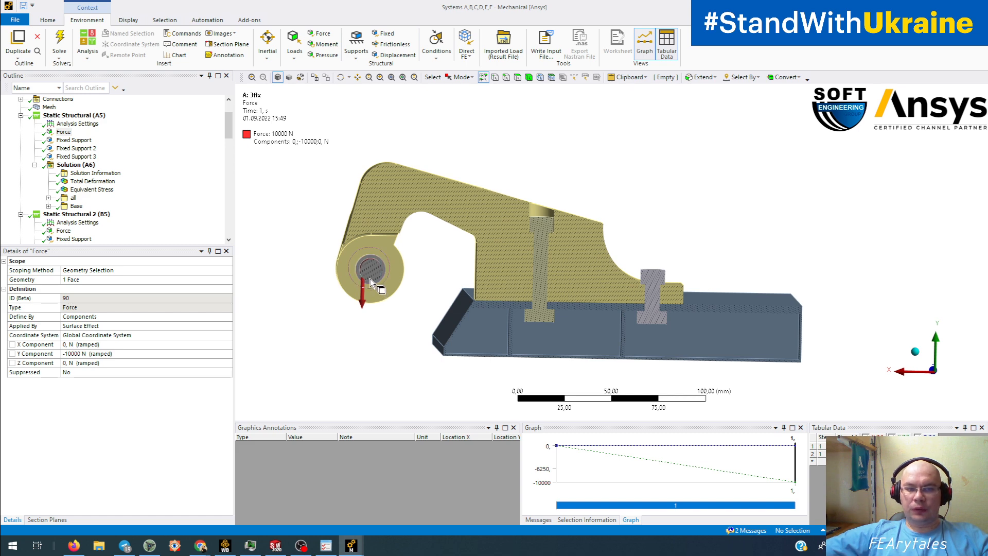
left_click(92, 181)
middle_click_drag(509, 241, 545, 226)
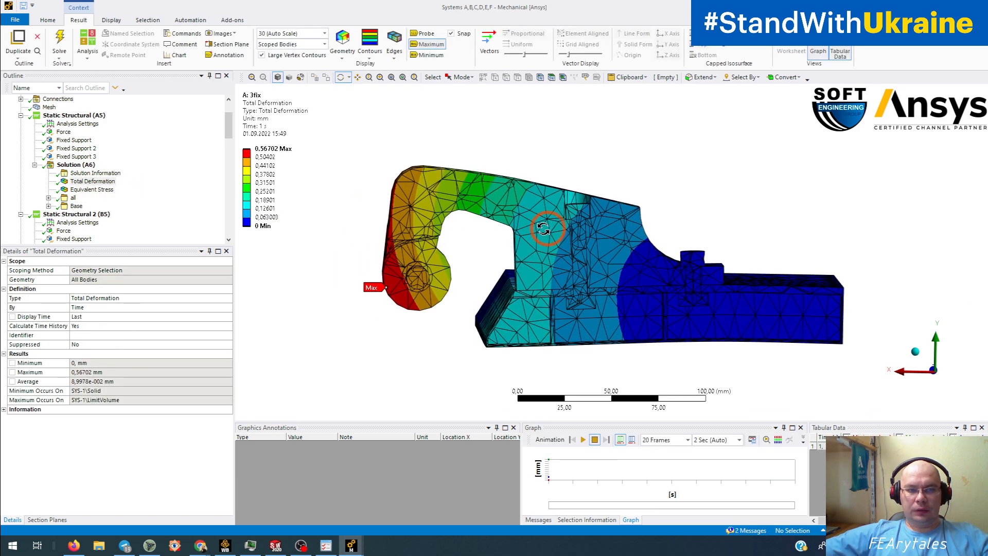
- Show the first analysis's Equivalent Stress (max 243.67 MPa) and zoom in toward the bolts
double_click(256, 160)
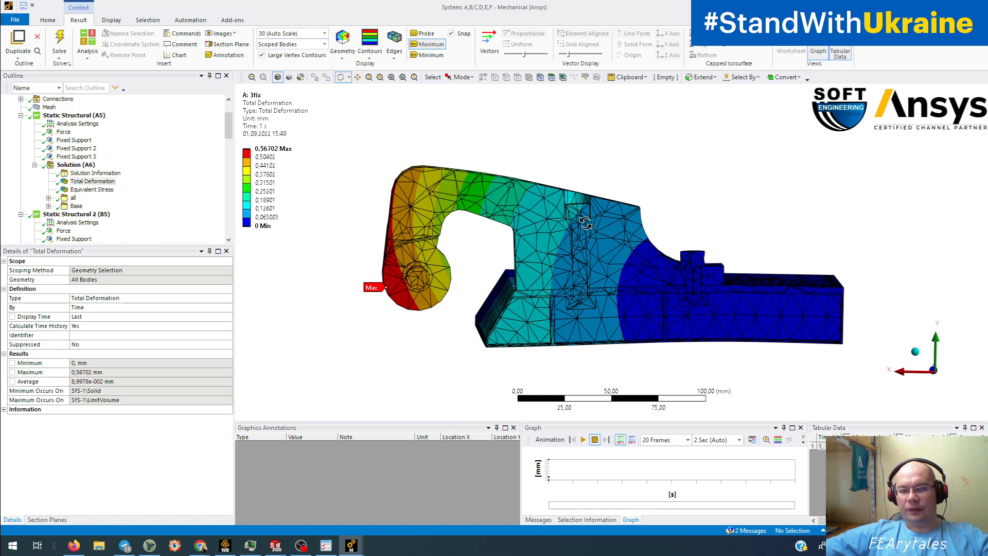
middle_click_drag(584, 221, 621, 225)
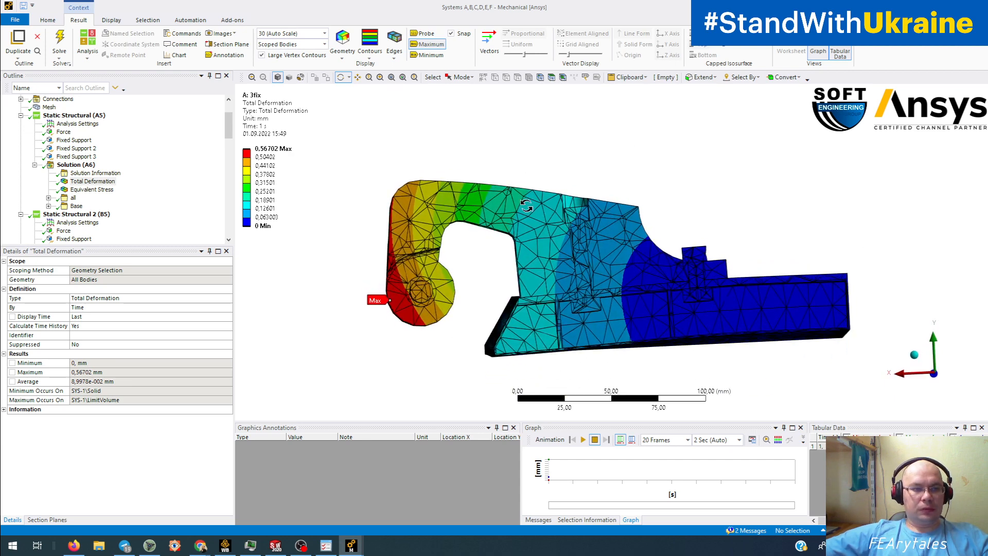
left_click(103, 194)
middle_click_drag(571, 257, 719, 305)
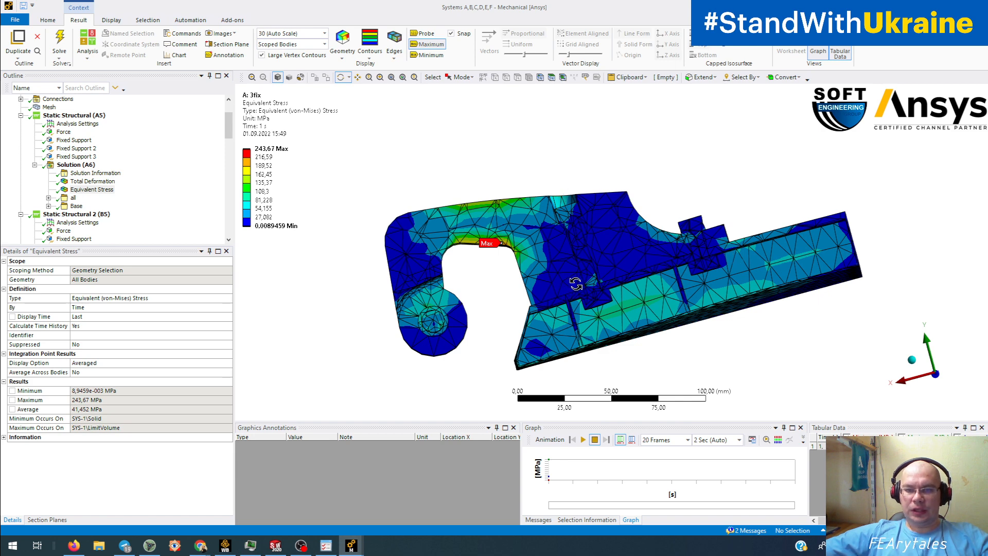
scroll(575, 284, "up", 4)
middle_click_drag(632, 281, 549, 302, "ctrl")
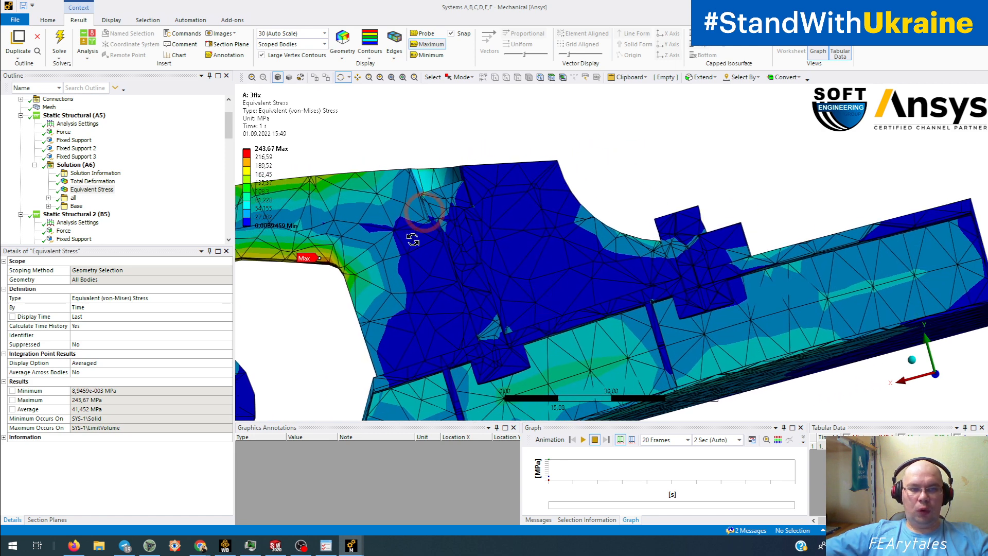
left_click_drag(487, 262, 499, 253)
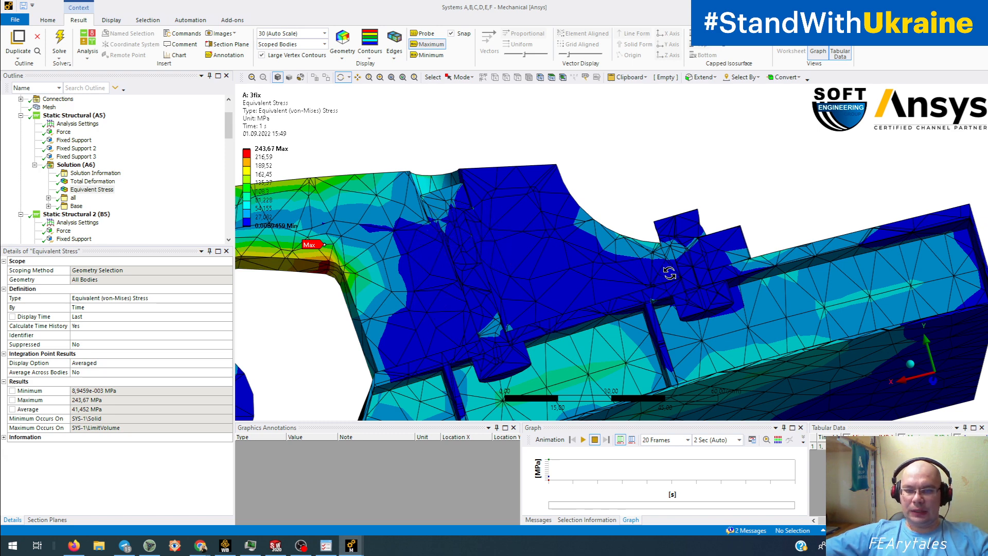
left_click_drag(230, 133, 229, 256)
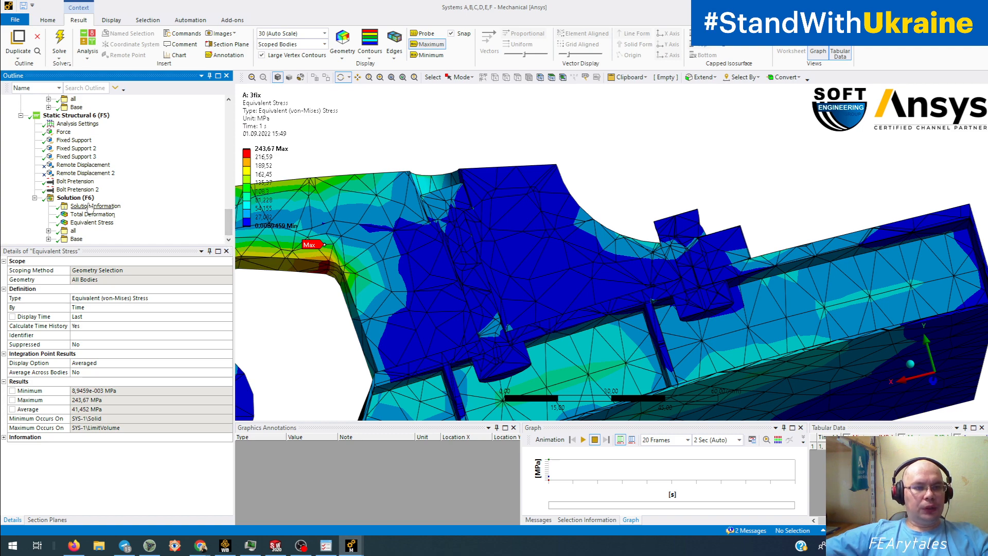
- Review both 10000 N bolt pretensions, hiding the clamp arm to see the bolts, then show all bodies
left_click(78, 183)
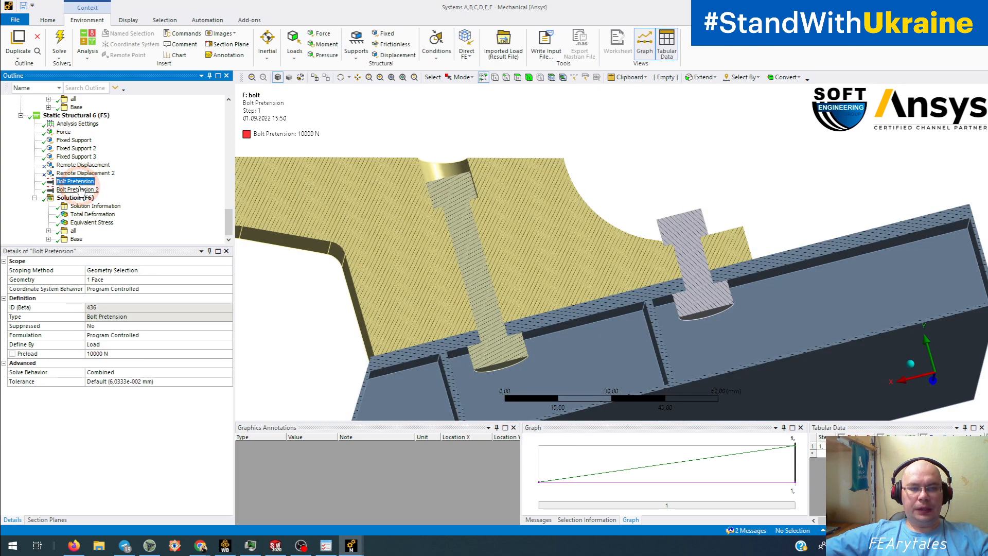
left_click(81, 190, "ctrl")
middle_click_drag(447, 225, 410, 282)
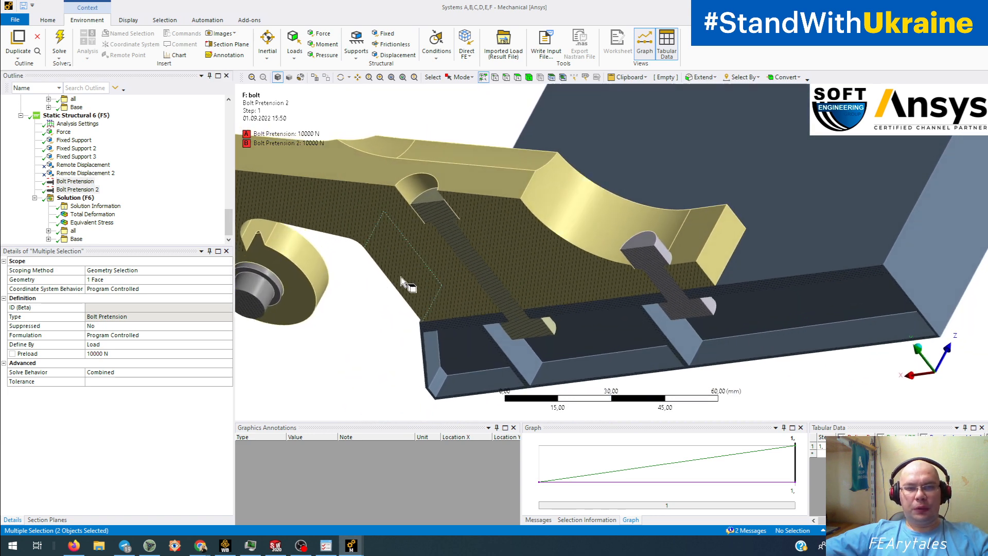
left_click(548, 207)
right_click(547, 208)
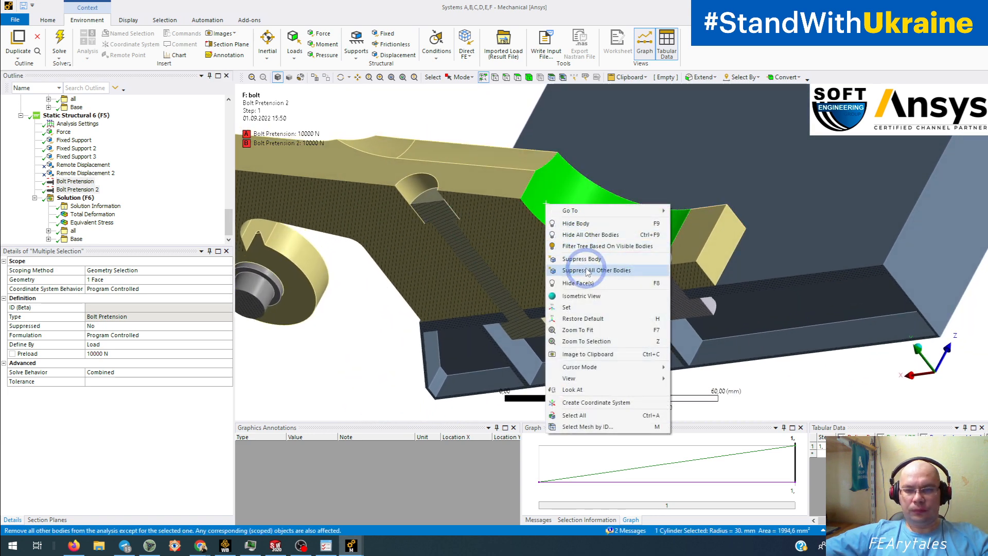
left_click(563, 229)
middle_click_drag(494, 243, 406, 176)
right_click(406, 177)
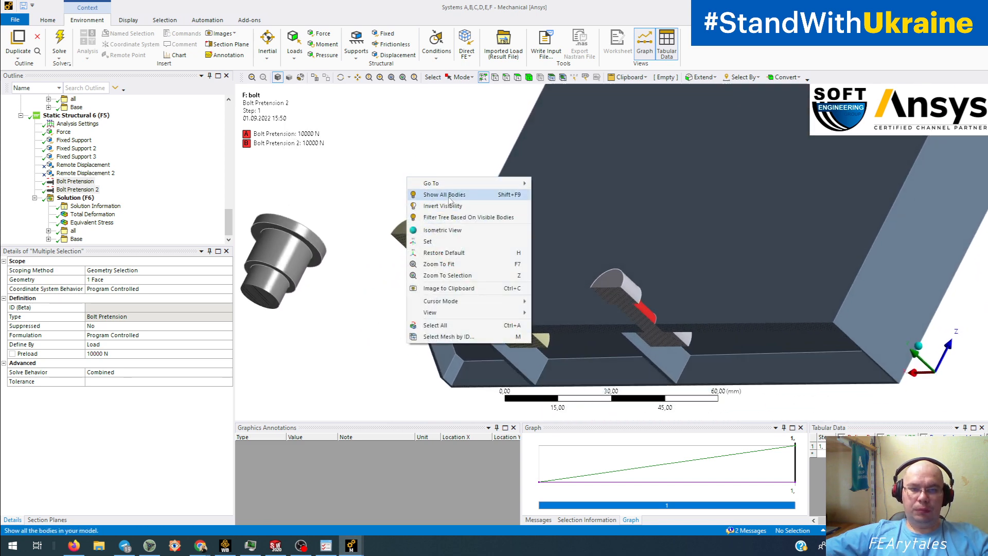
left_click(447, 196)
middle_click_drag(429, 216, 463, 265)
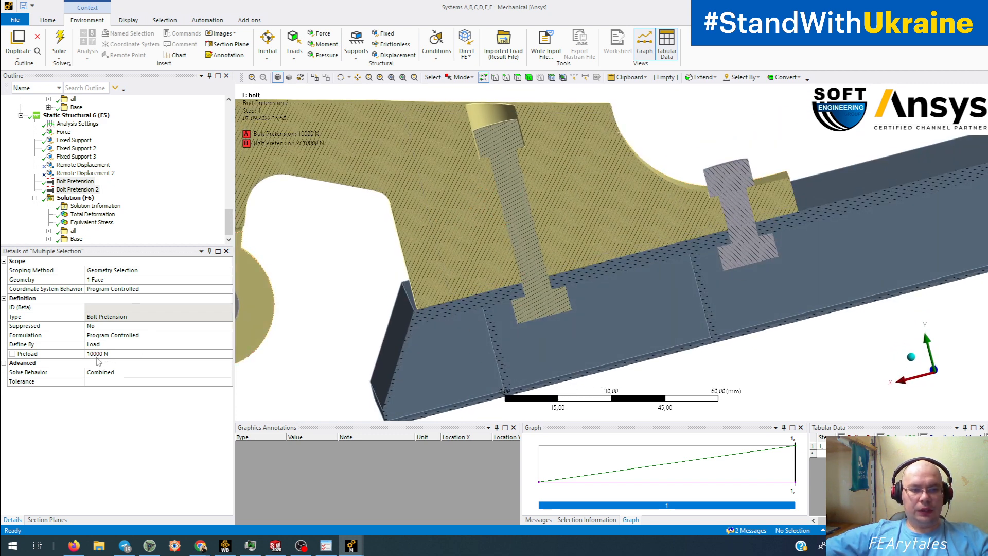
- Check each bolt pretension's settings, then show Static Structural 6's total deformation
left_click(73, 181)
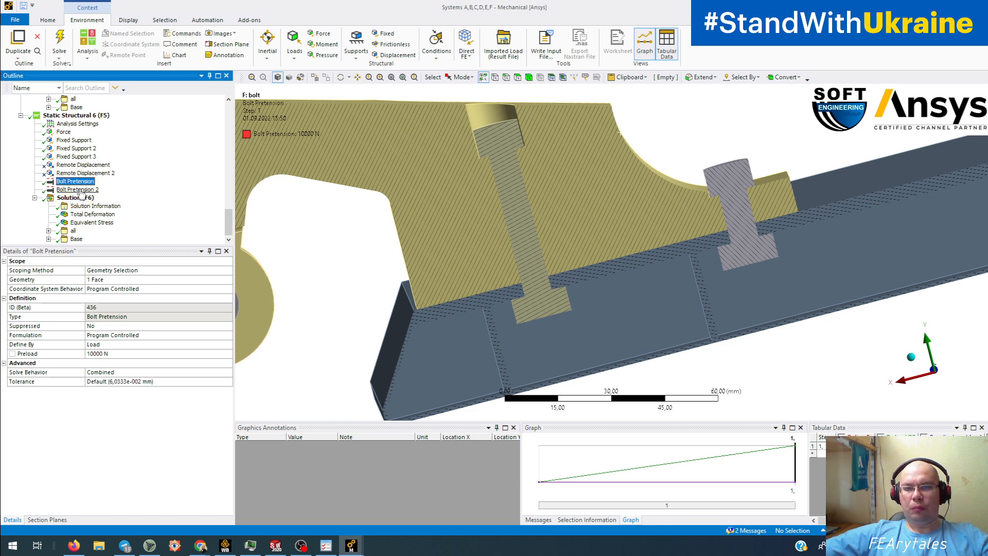
left_click(80, 190)
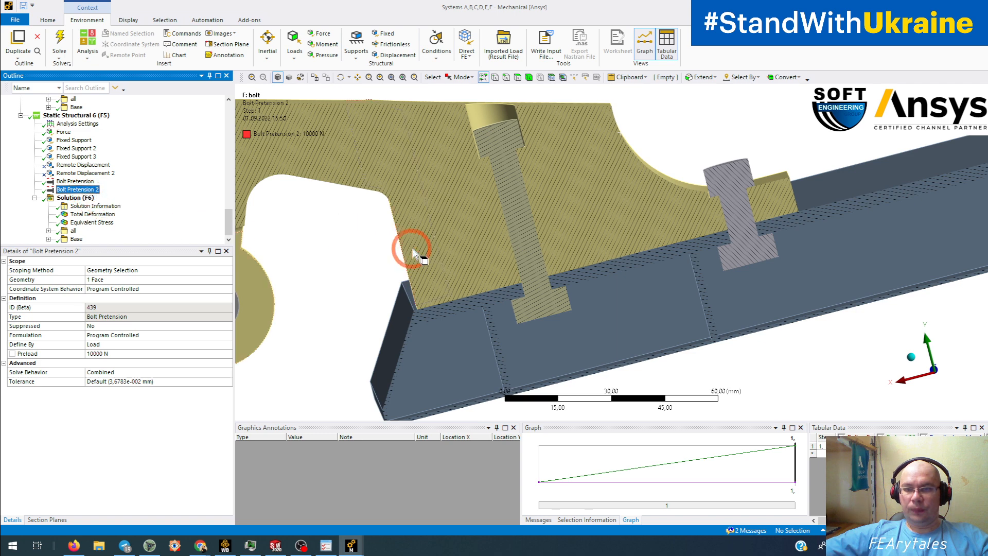
middle_click_drag(408, 247, 348, 274)
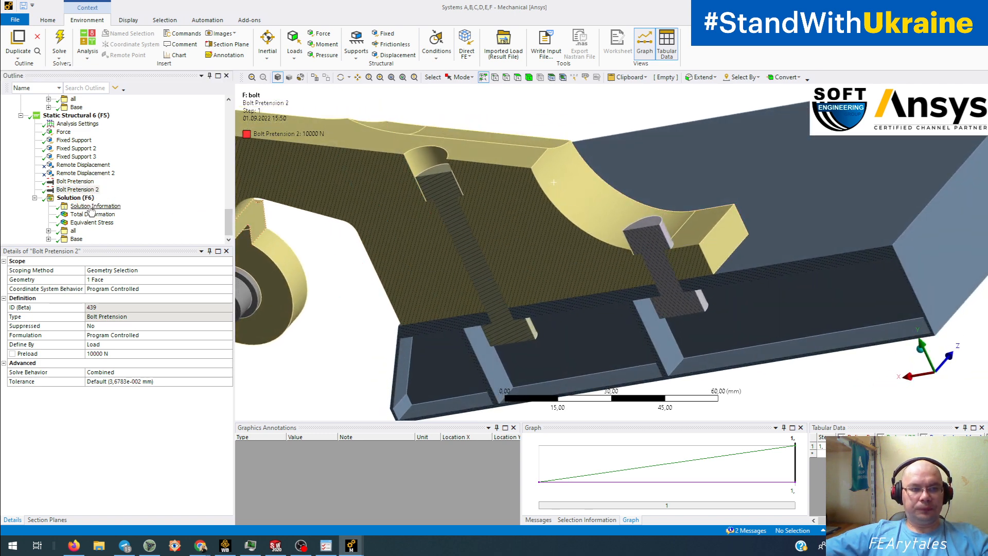
left_click(111, 278)
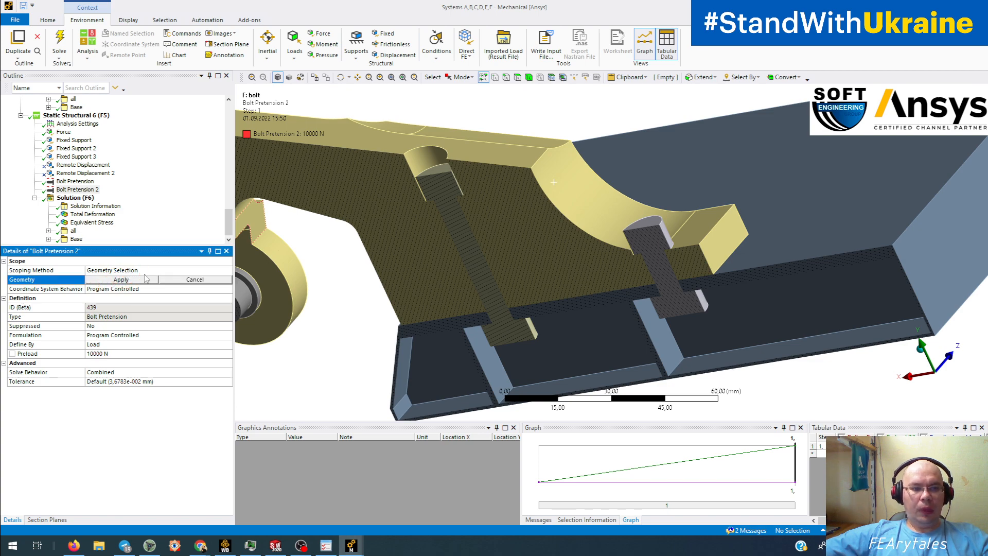
left_click(213, 279)
left_click(93, 213)
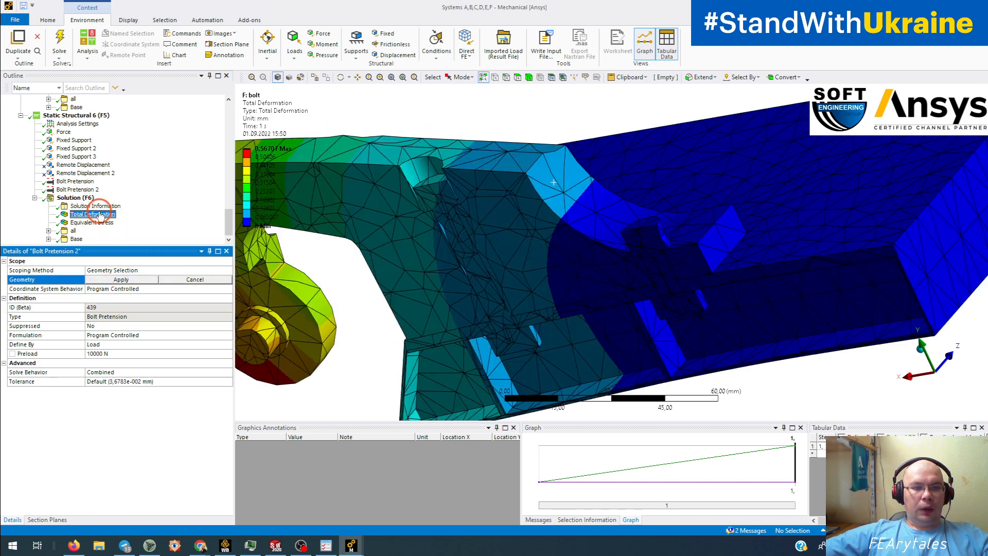
- Show Static Structural 6's sectioned Equivalent Stress (max 243.67 MPa) around the bolts and turn on probing
scroll(355, 219, "down", 3)
middle_click_drag(359, 218, 412, 238)
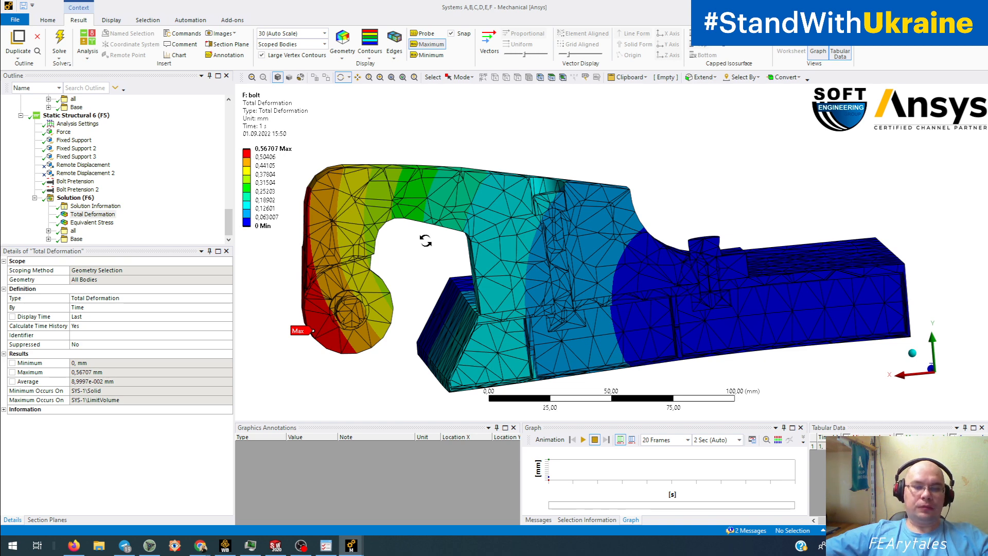
mouse_move(419, 238)
middle_mouse_down()
mouse_move(408, 264)
mouse_move(409, 254)
middle_mouse_up()
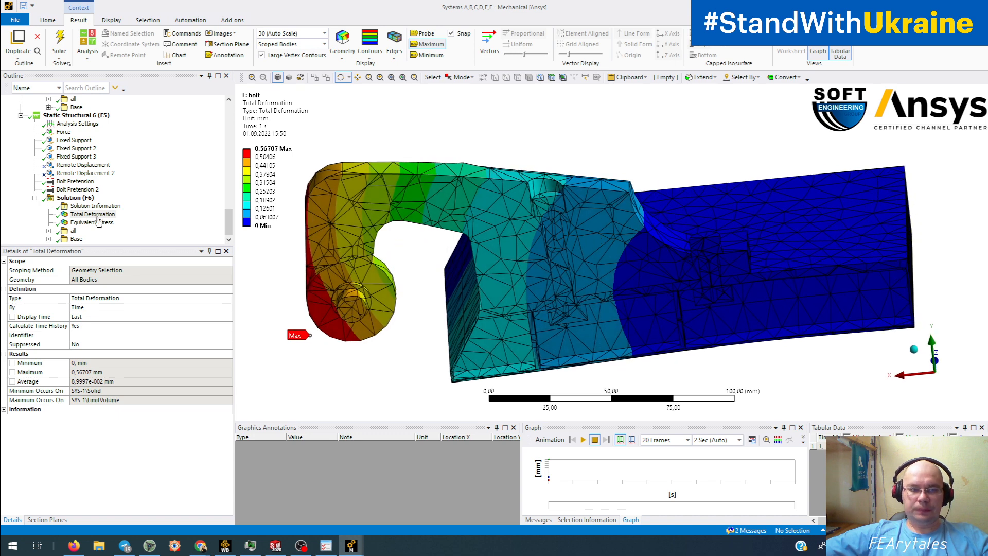
left_click(82, 222)
middle_click_drag(342, 239, 346, 249)
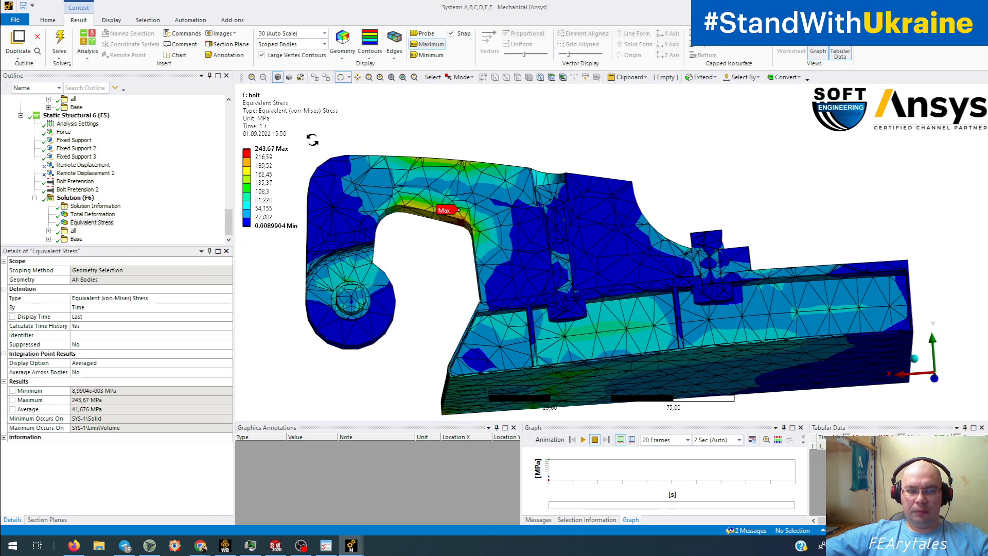
mouse_move(494, 209)
middle_mouse_down()
mouse_move(569, 227)
mouse_move(536, 227)
mouse_move(483, 205)
middle_mouse_up()
scroll(533, 227, "up", 5)
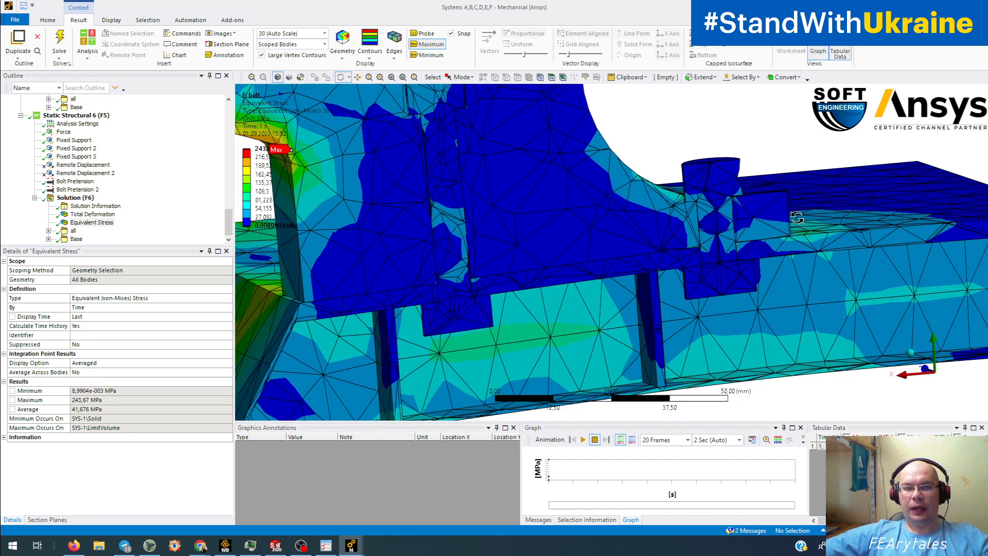
middle_click_drag(460, 240, 573, 265, "ctrl")
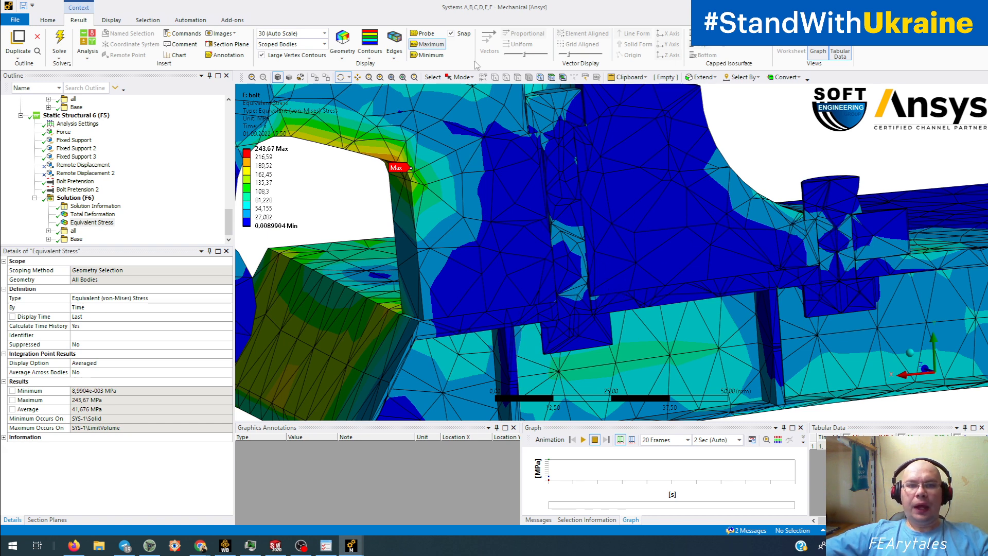
left_click(423, 33)
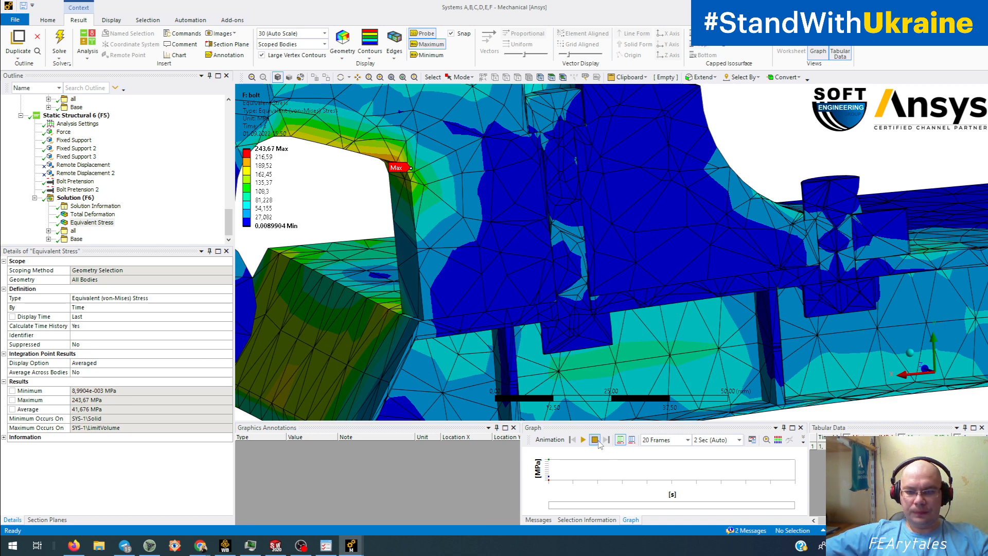
- Show whole elements along the section cut and inspect the clamp from the side
left_click(47, 519)
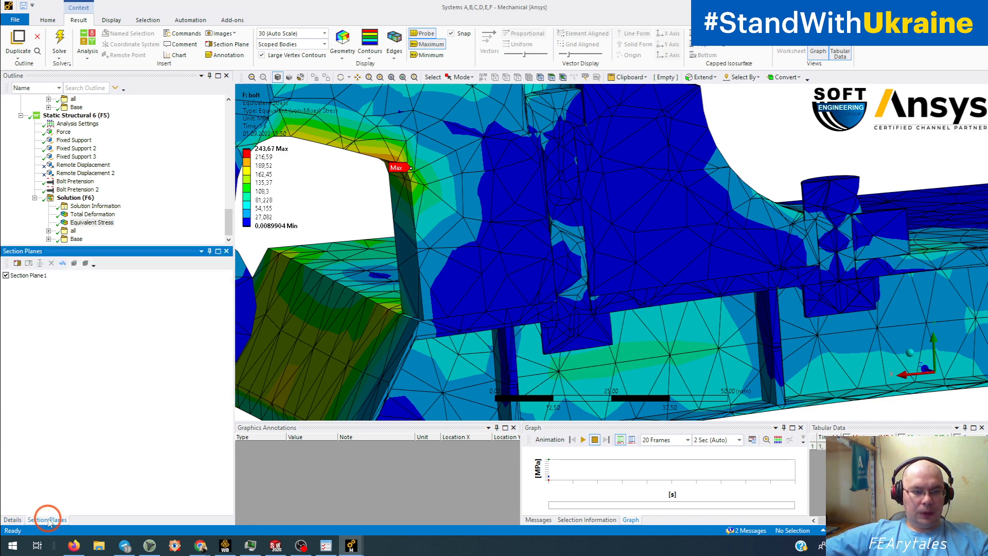
left_click(63, 262)
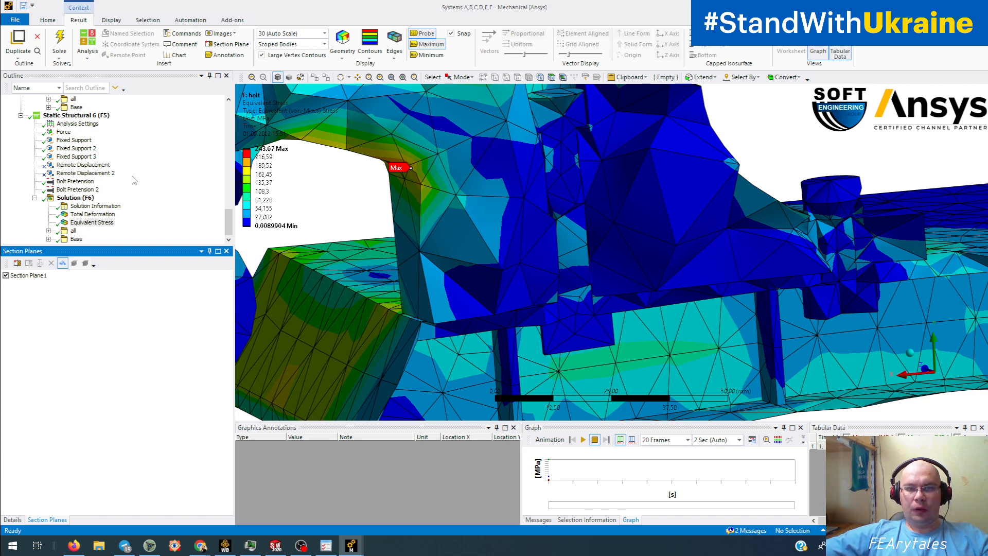
middle_click_drag(363, 178, 365, 209)
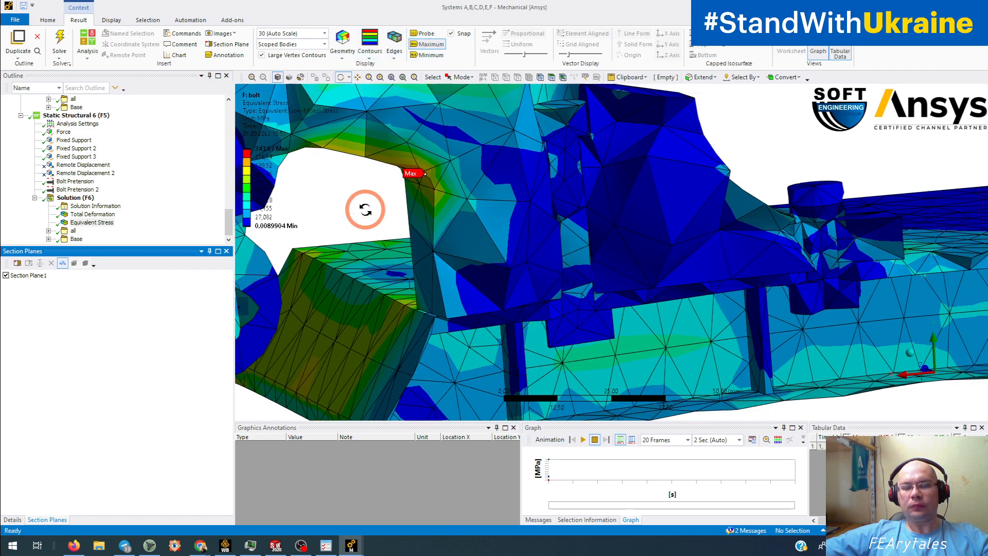
scroll(365, 209, "down", 3)
left_click_drag(586, 248, 485, 264)
left_click_drag(550, 259, 454, 264)
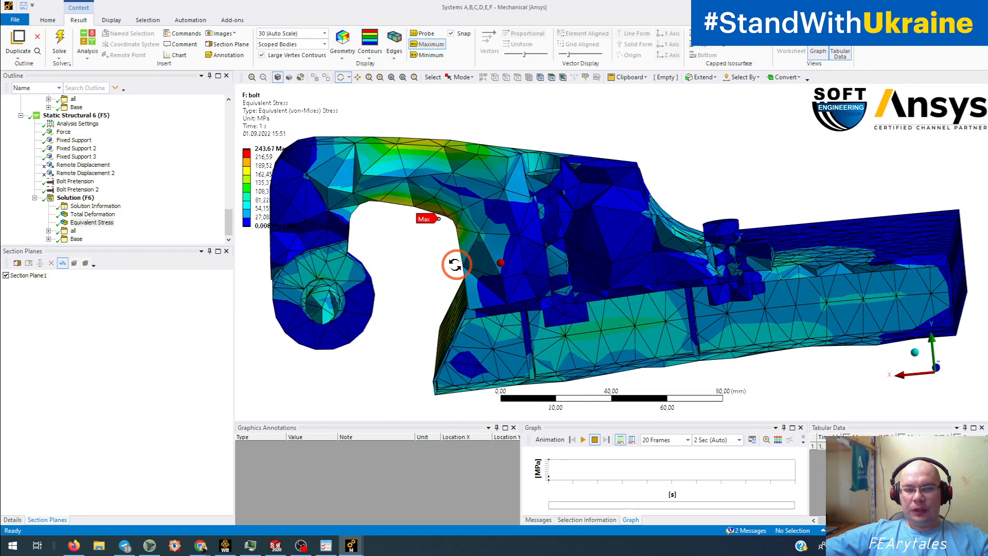
left_click(566, 246)
mouse_move(635, 280)
left_mouse_down()
mouse_move(584, 324)
mouse_move(651, 287)
left_mouse_up()
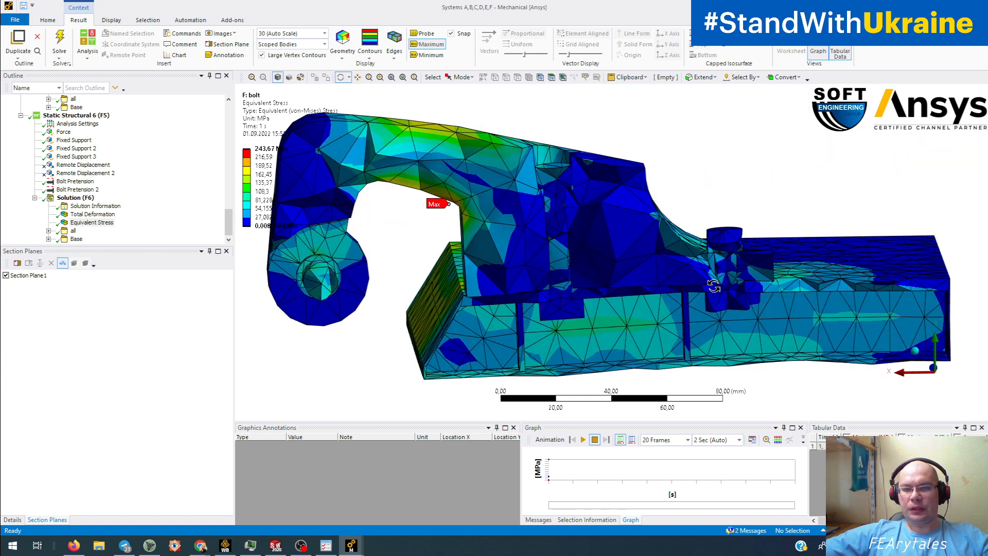
left_click_drag(716, 266, 739, 262)
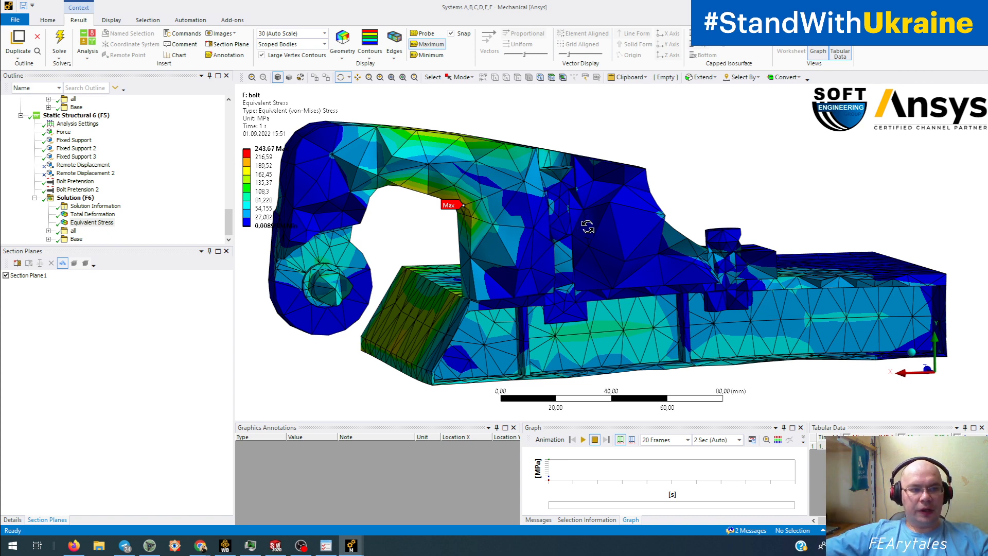
- Check Bolt Pretension 2, then show Total Deformation peaking at 0.56707 mm
left_click(77, 189)
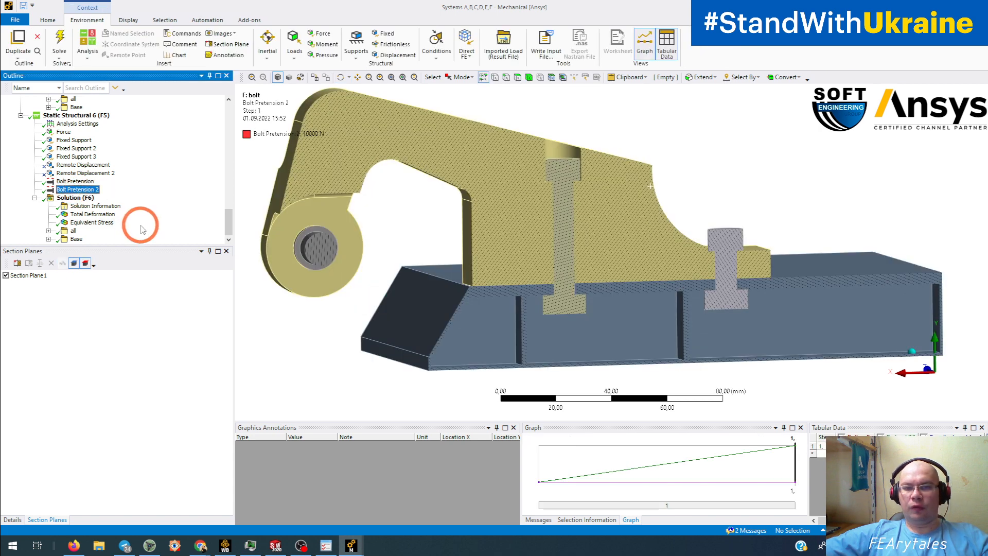
left_click(93, 214)
middle_click_drag(443, 236, 435, 276)
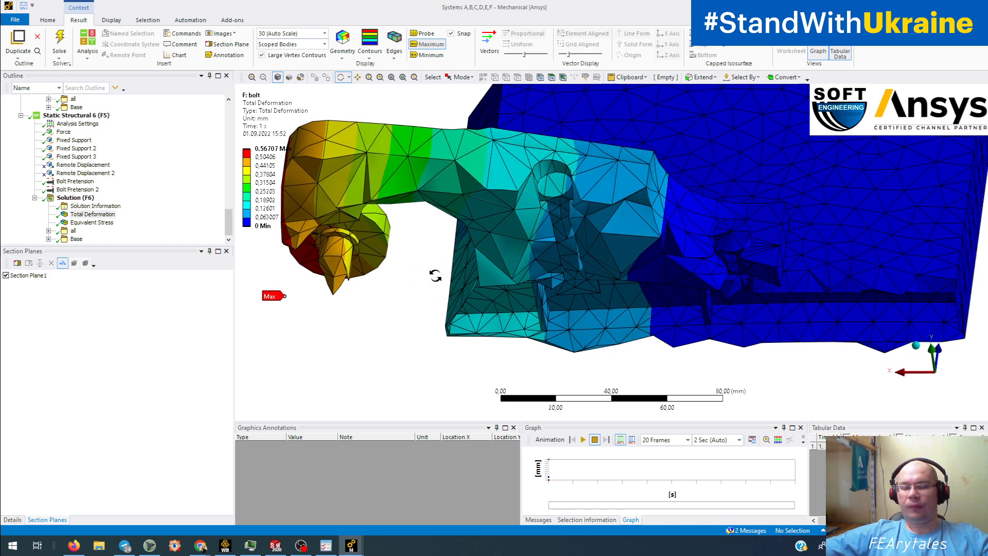
- Switch to the 'N: all frict+ mesh' window and inspect its deformed model around the bolt
mouse_move(352, 546)
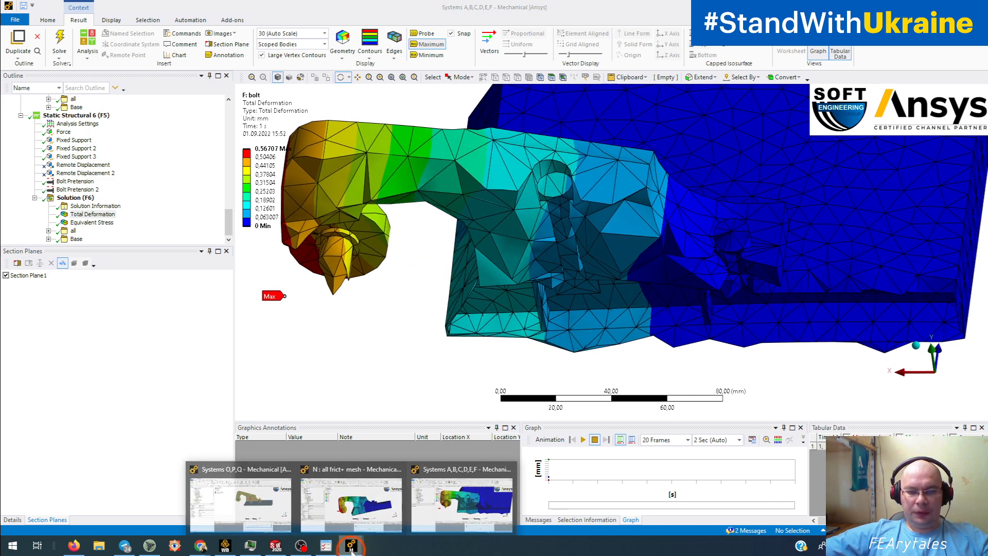
left_click(362, 507)
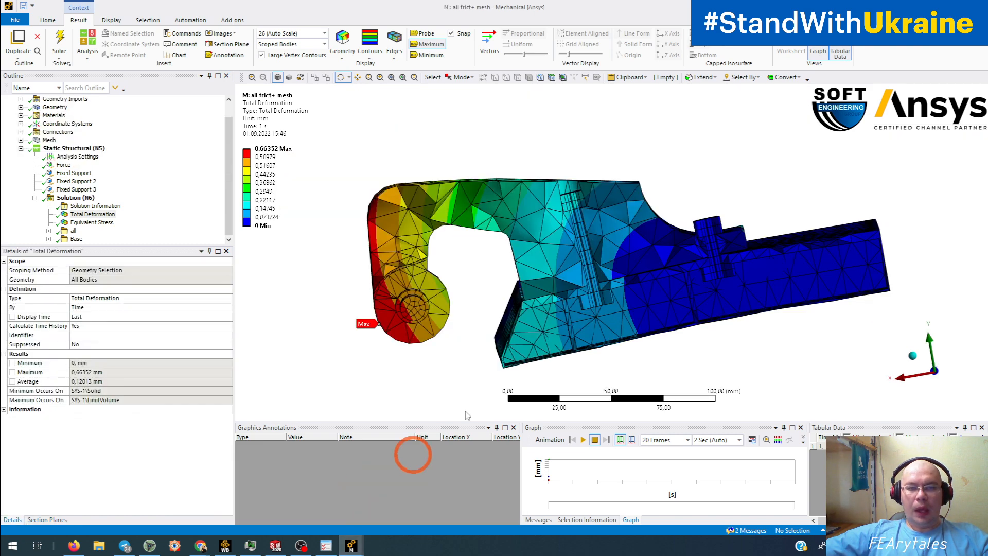
middle_click_drag(442, 381, 585, 321)
left_click_drag(610, 277, 582, 211)
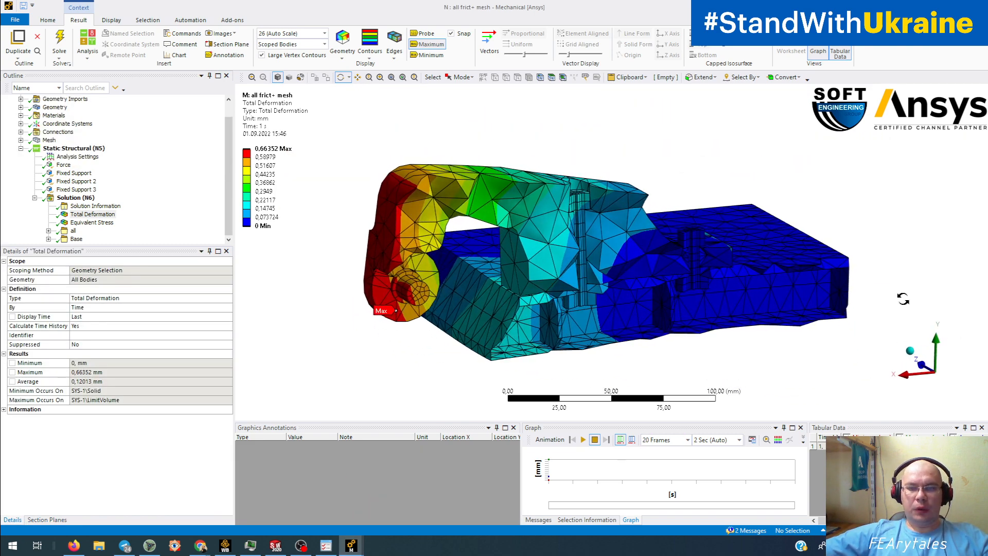
left_click_drag(903, 298, 657, 289)
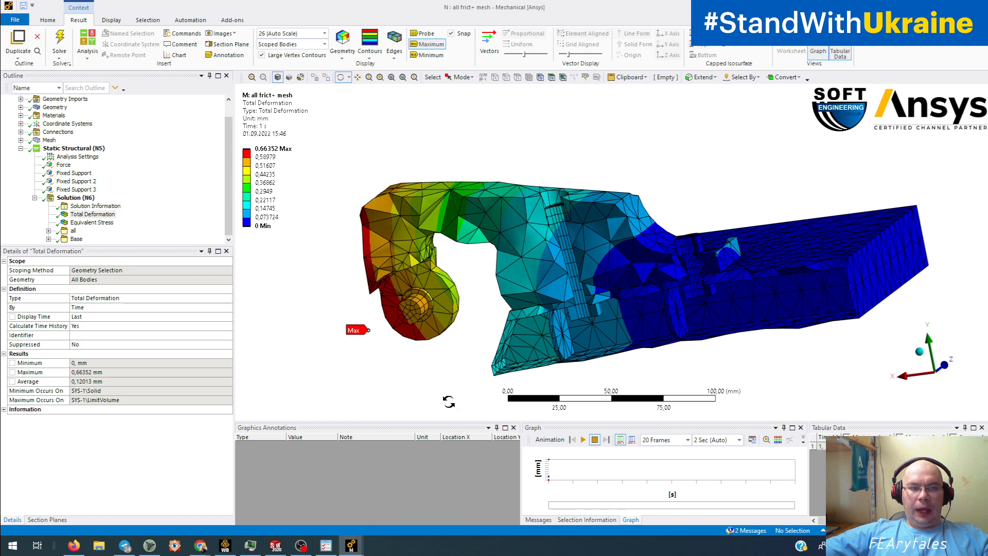
left_click_drag(659, 341, 680, 327)
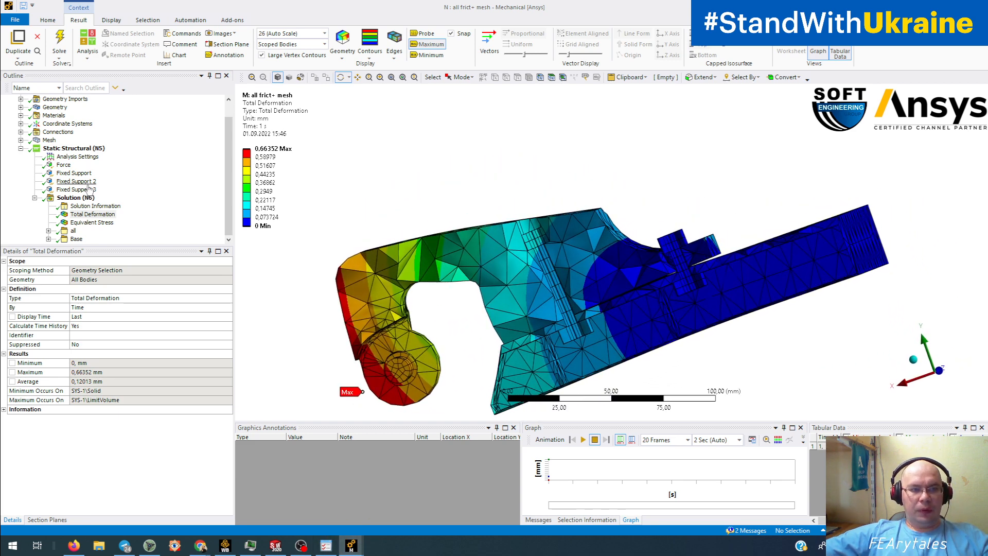
left_click(640, 317)
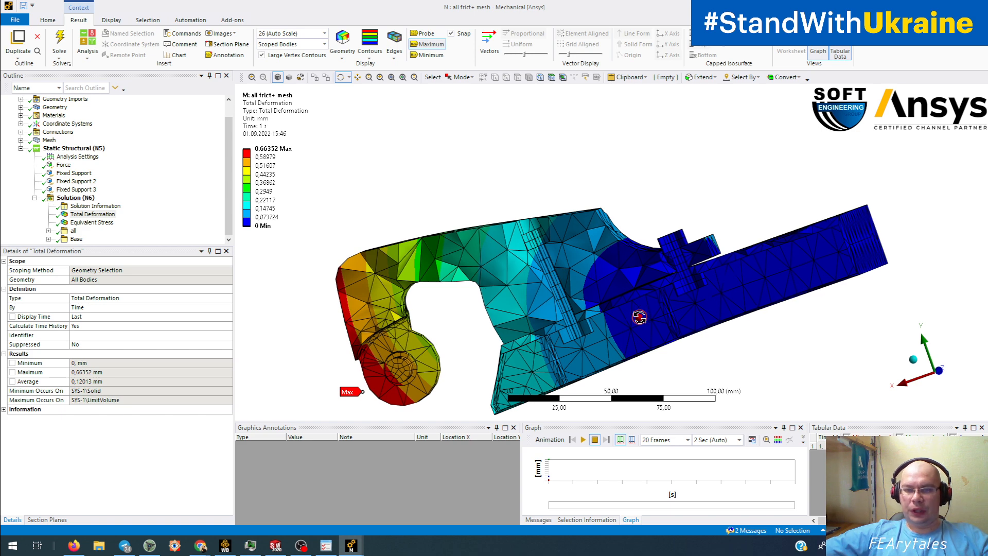
scroll(698, 277, "down", 3)
scroll(697, 275, "up", 4)
scroll(698, 276, "up", 4)
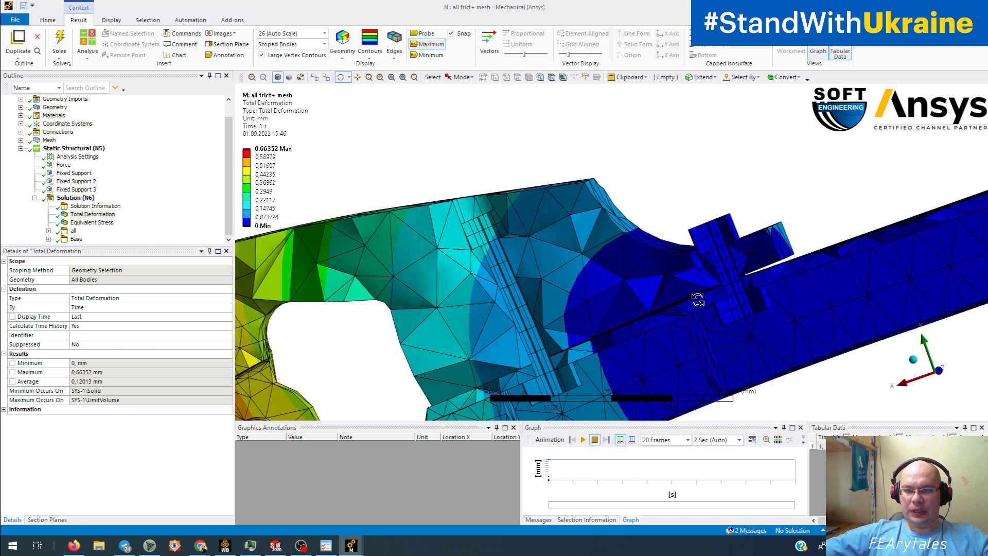
left_click(661, 239)
left_click_drag(568, 303, 590, 286)
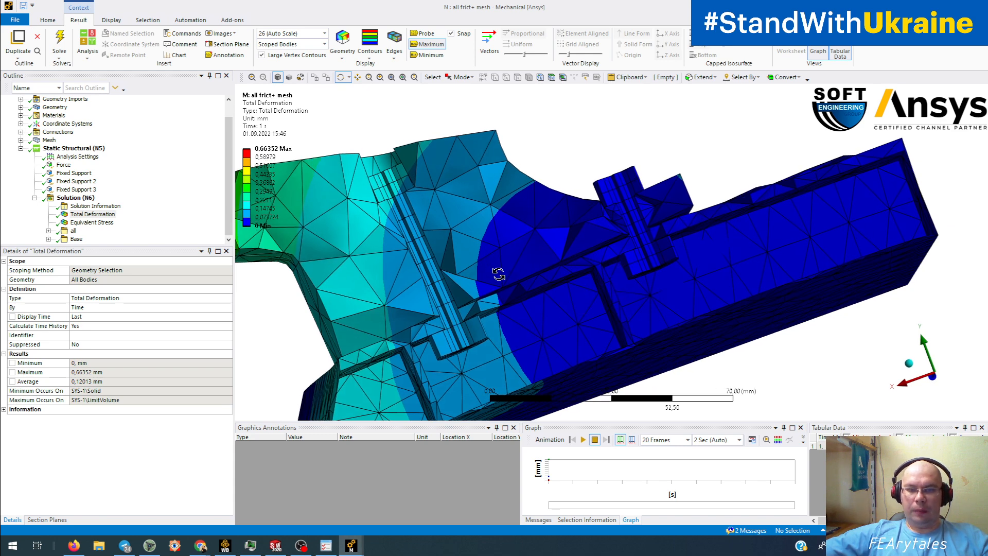
left_click_drag(498, 274, 485, 298)
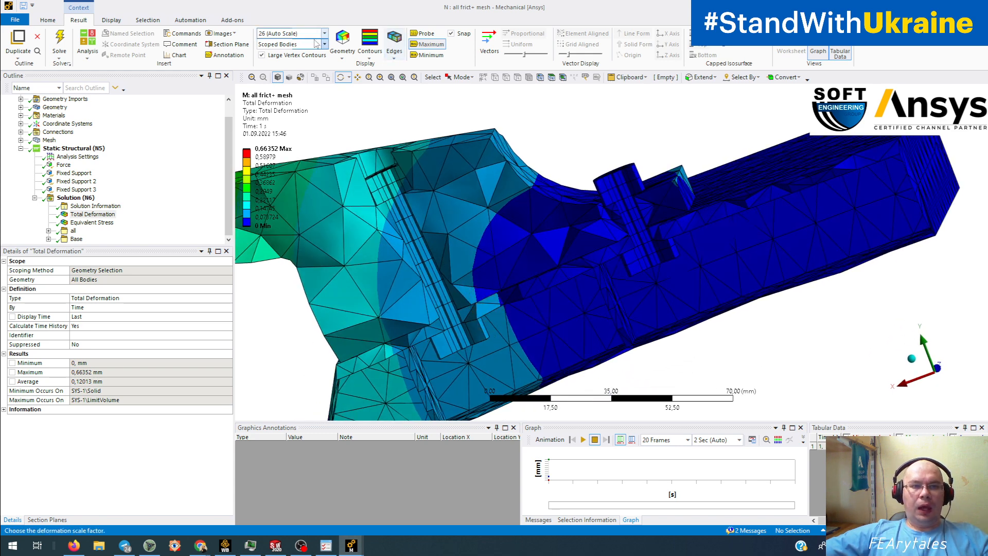
- Exaggerate the deformation at 5x Auto scale and view the model from several sides
left_click(323, 33)
left_click(304, 81)
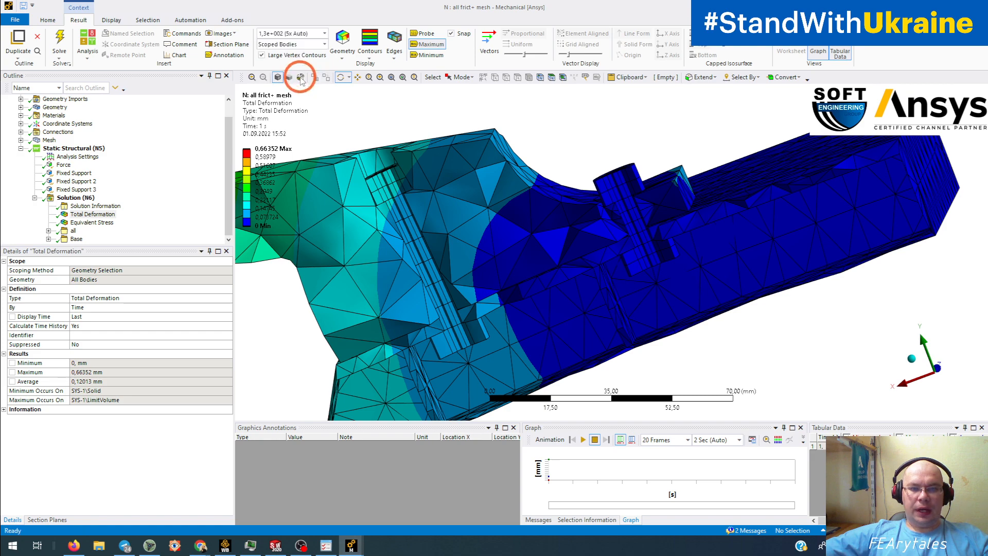
left_click_drag(657, 264, 573, 293)
left_click_drag(644, 273, 624, 294)
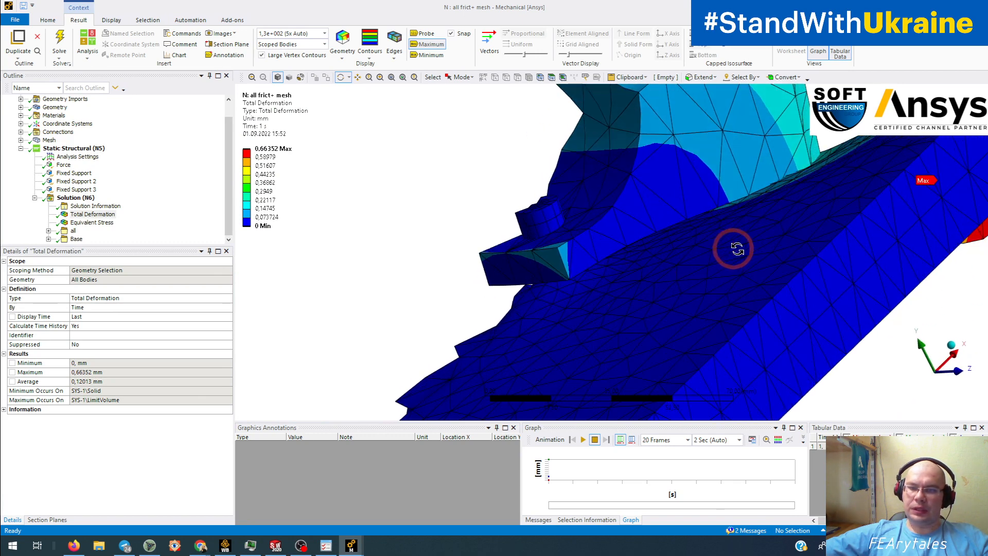
left_click_drag(734, 249, 653, 291)
left_click_drag(567, 331, 591, 330)
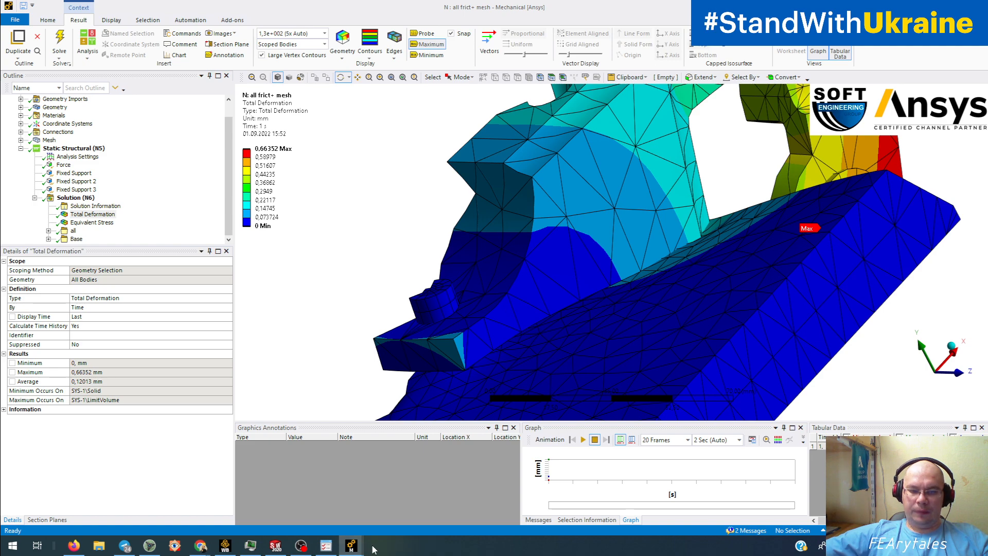
- In the Systems A–F window, exaggerate the deformation at 1,5e+002 (5x Auto) and inspect the base plate
mouse_move(350, 546)
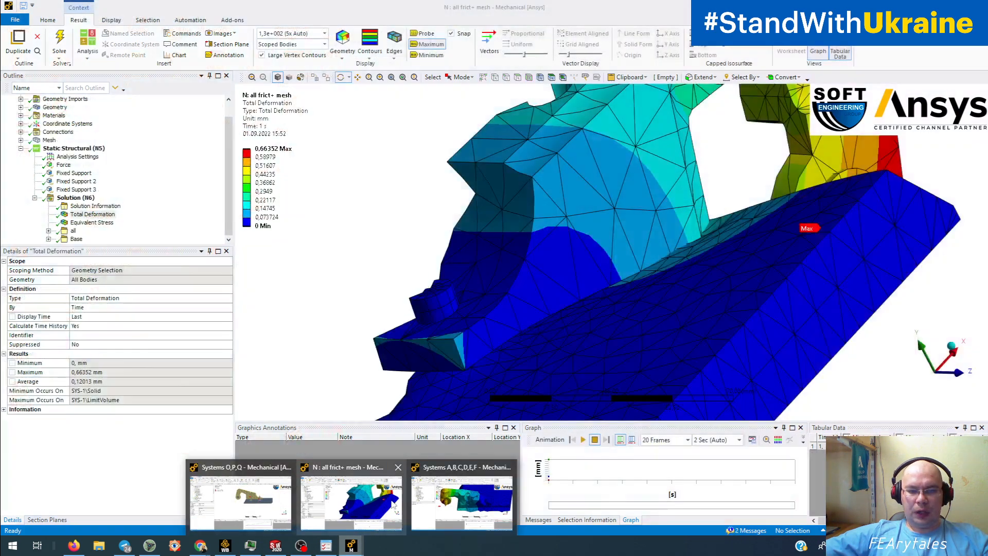
left_click(461, 494)
left_click_drag(525, 311, 507, 286)
left_click(324, 33)
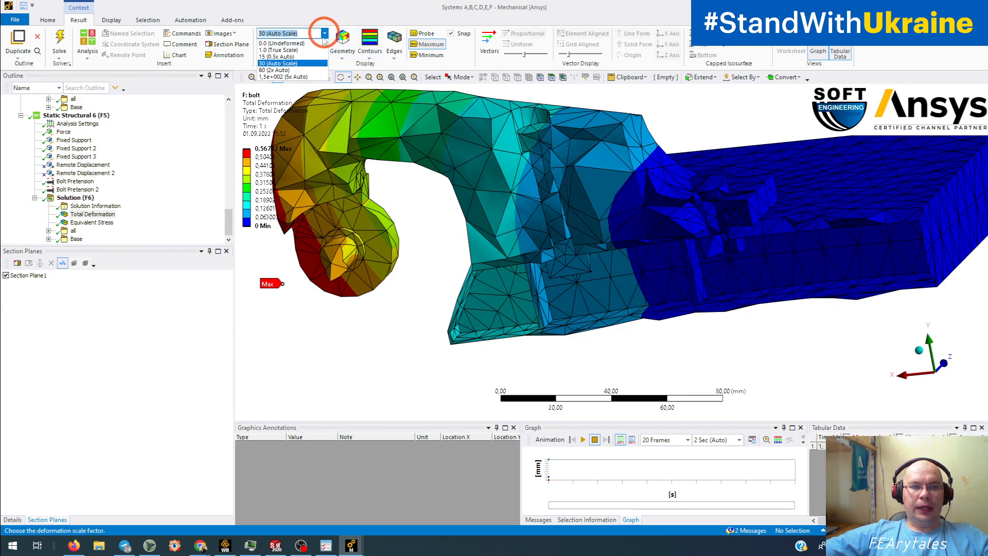
left_click(306, 77)
left_click_drag(407, 131, 587, 286)
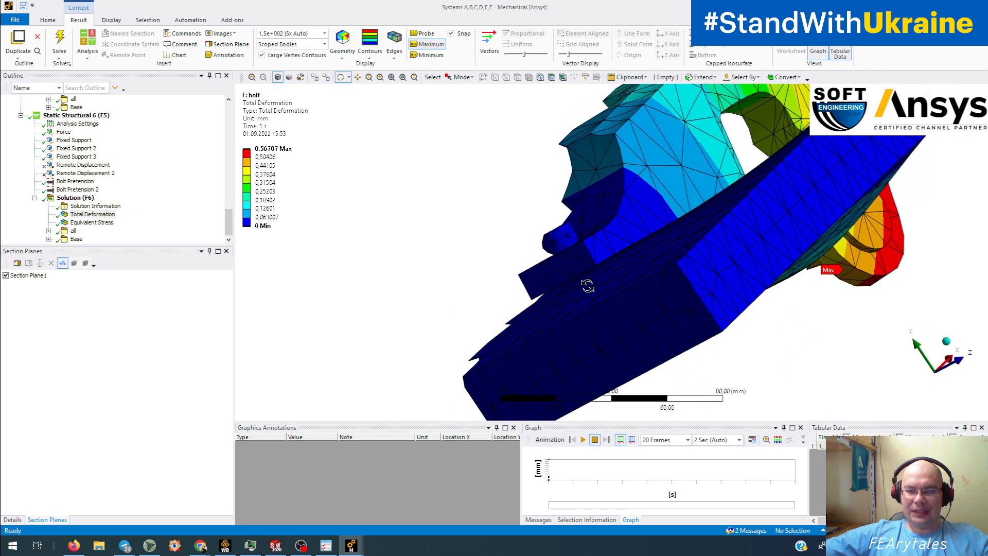
left_click_drag(622, 253, 816, 247)
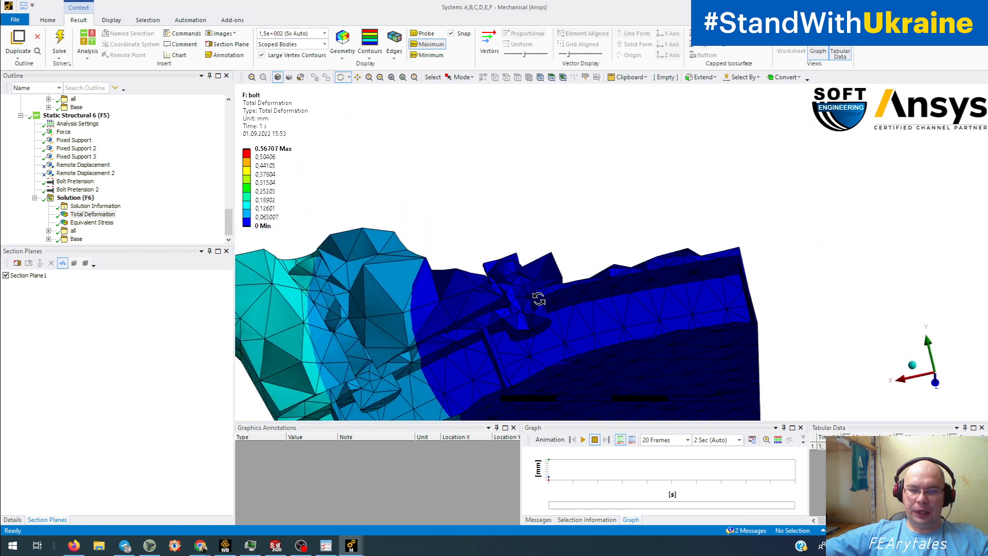
scroll(560, 282, "down", 4)
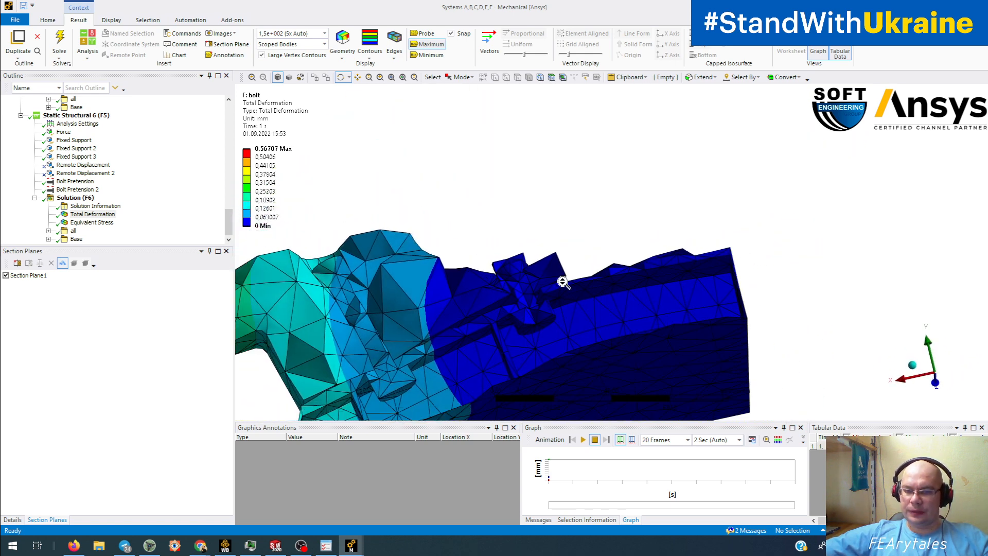
left_click_drag(605, 255, 596, 279)
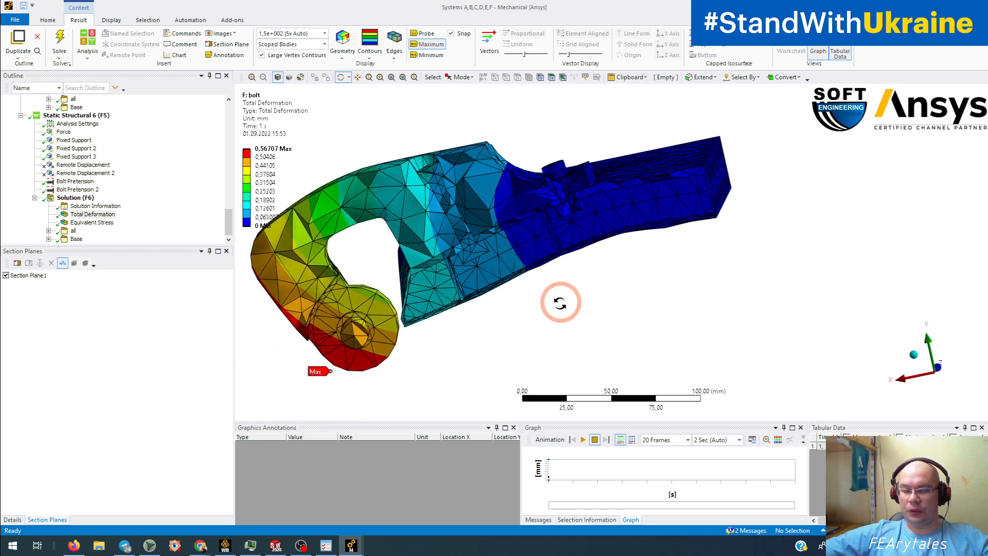
- Return to the 'N: all frict+ mesh' window and view its model from the side
mouse_move(360, 548)
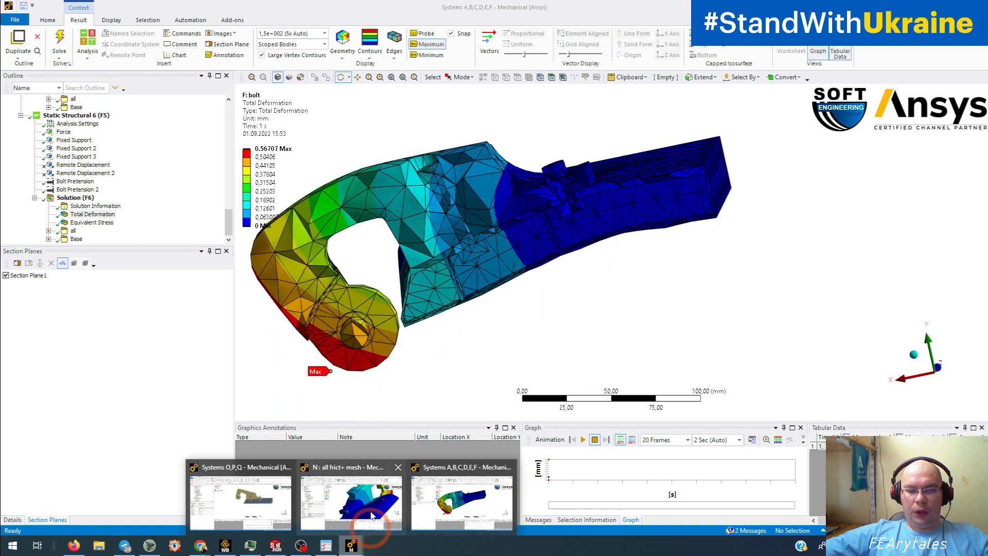
left_click(373, 485)
left_click_drag(598, 304, 657, 310)
left_click_drag(500, 305, 533, 297)
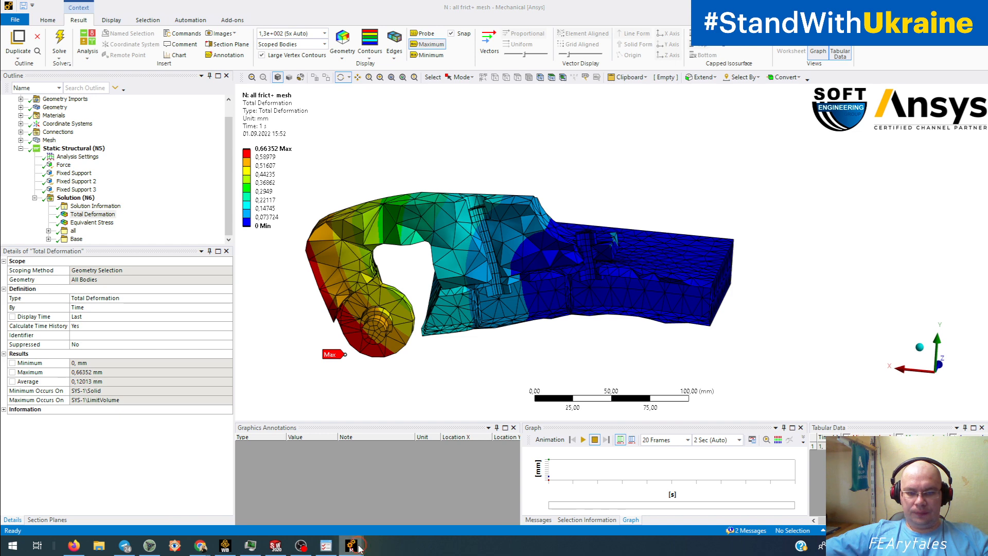
- In the Systems O,P,Q window, check the frictional contacts and show Total Deformation (max 0.63778 mm)
mouse_move(355, 545)
left_click(348, 471)
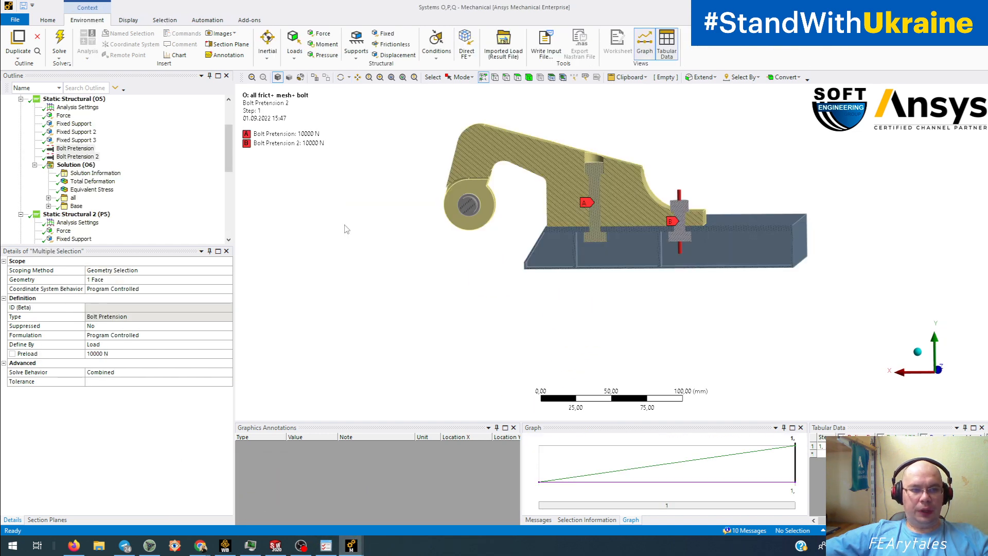
scroll(103, 176, "up", 3)
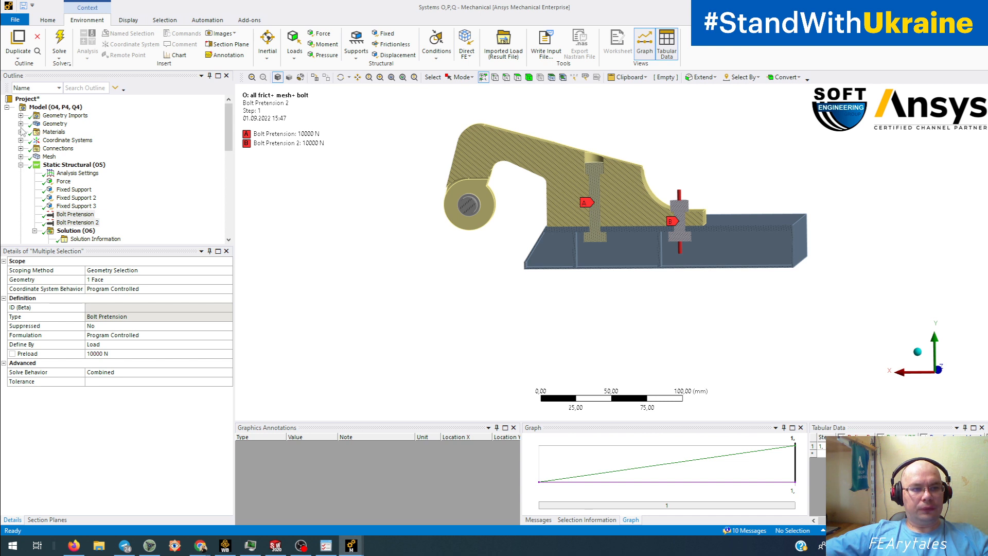
left_click(21, 148)
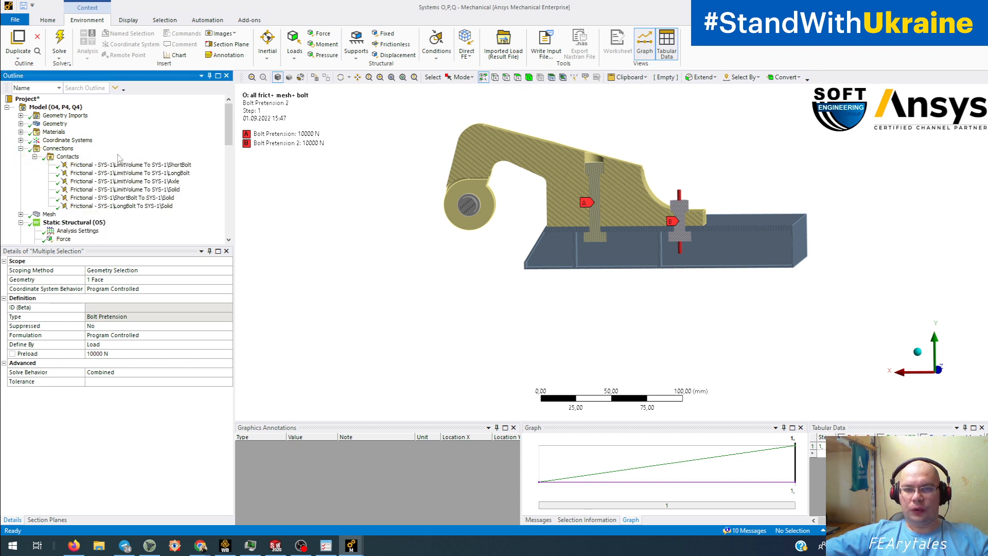
scroll(119, 158, "down", 5)
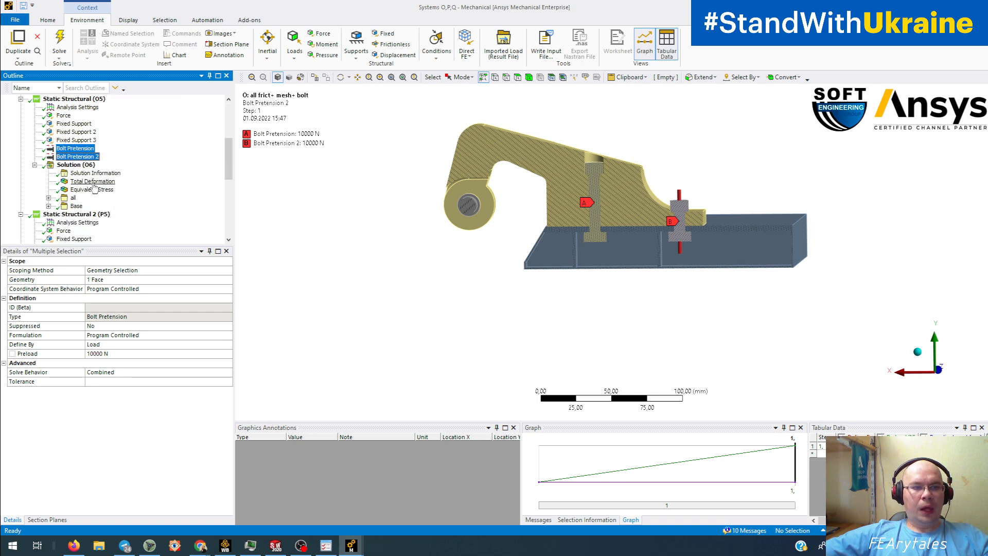
left_click(93, 182)
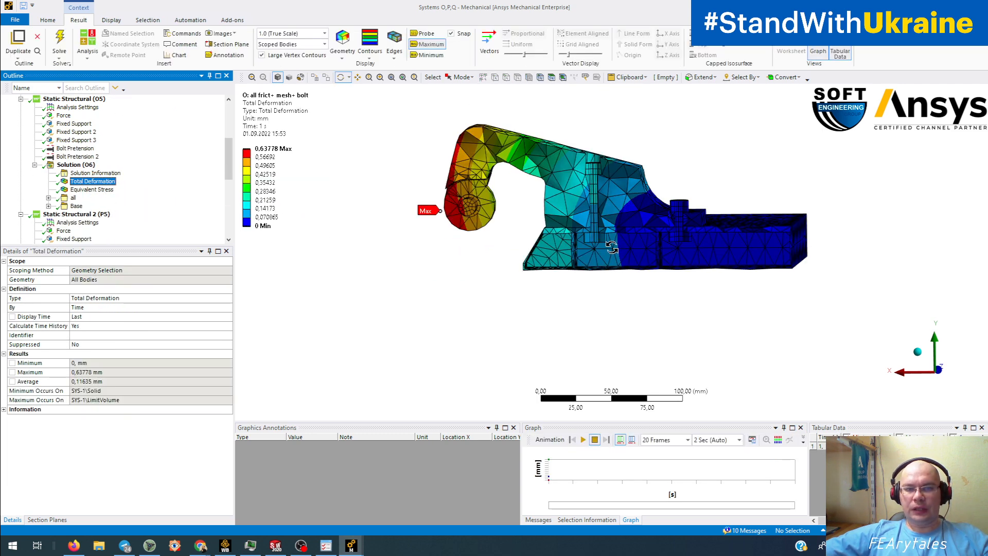
left_click_drag(611, 247, 599, 283)
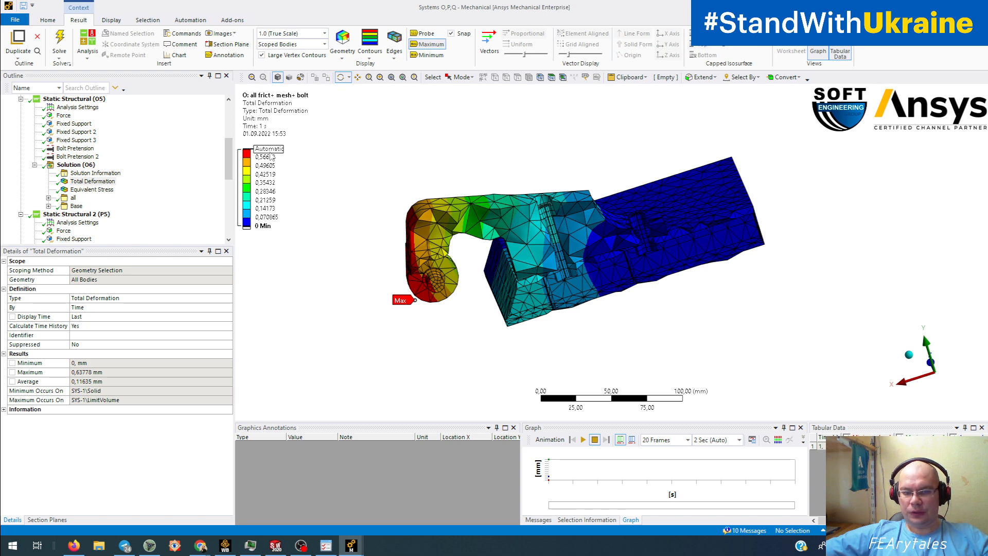
mouse_move(351, 544)
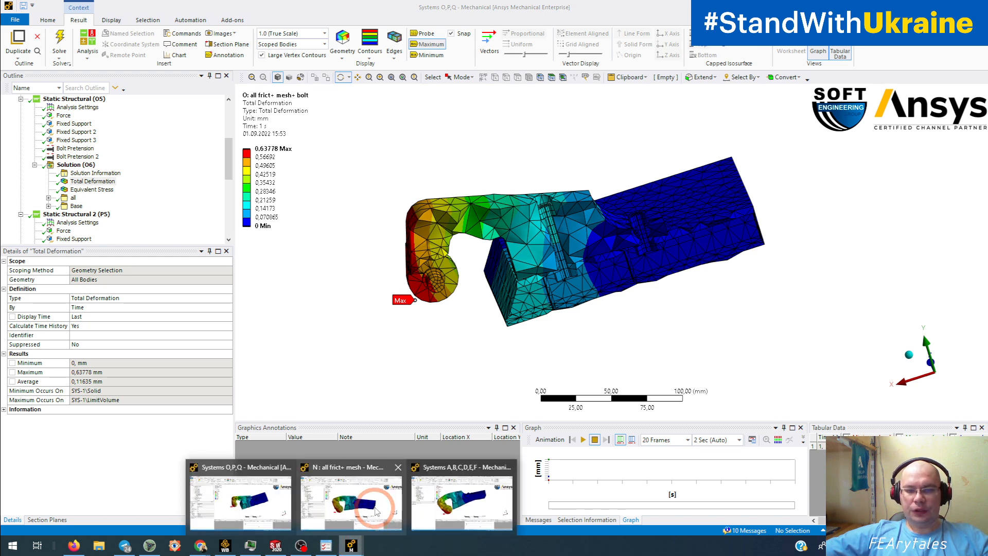
left_click(364, 503)
mouse_move(470, 273)
left_mouse_down()
mouse_move(450, 281)
mouse_move(467, 271)
left_mouse_up()
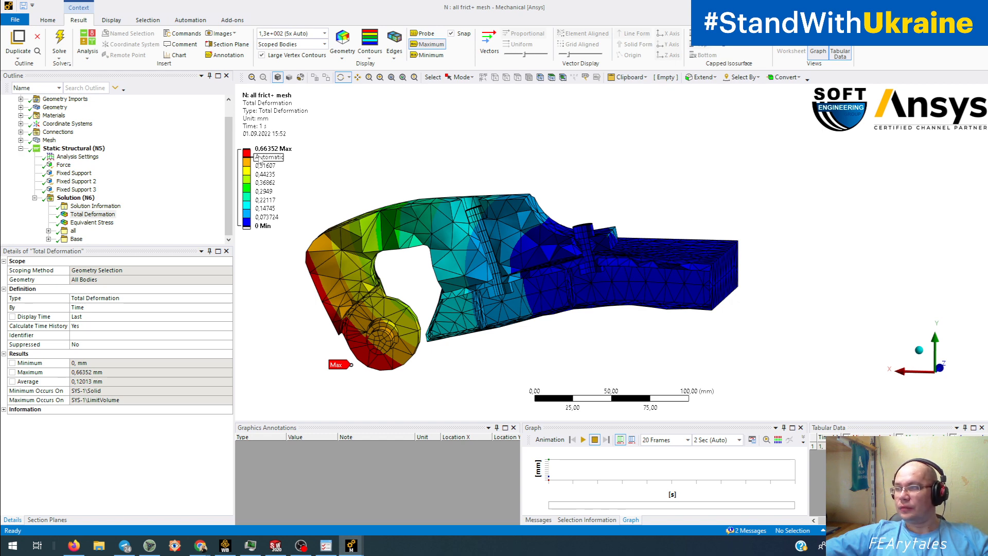
mouse_move(351, 549)
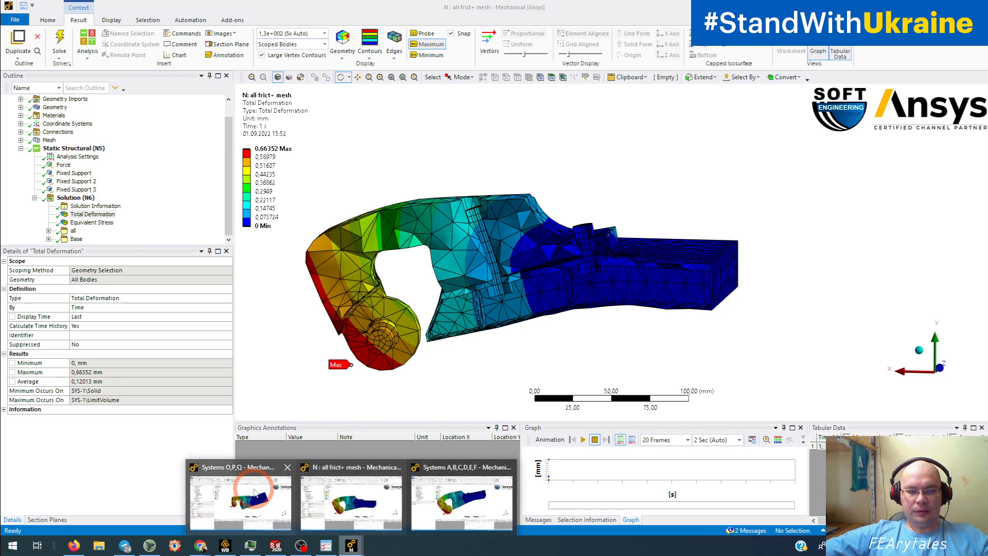
left_click(287, 460)
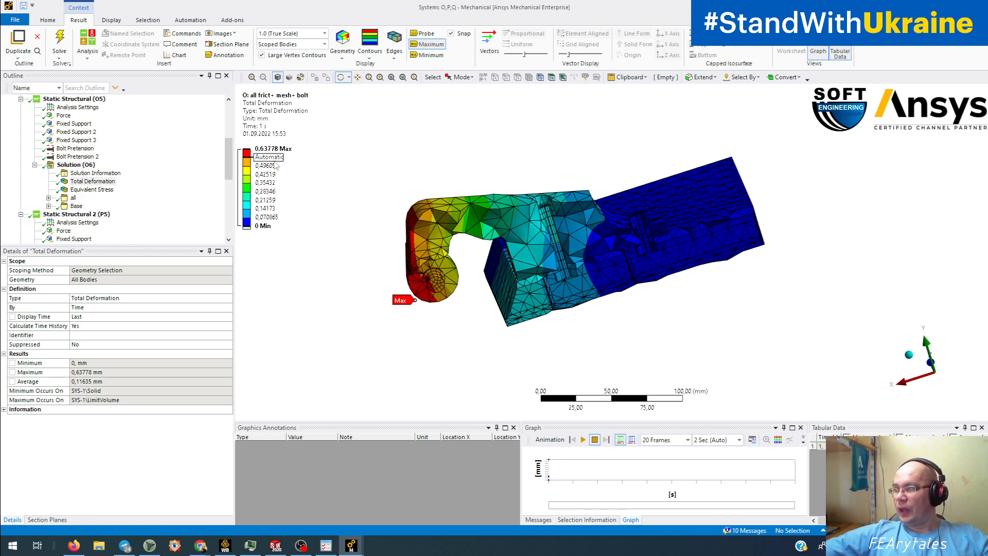
left_click_drag(530, 237, 511, 231)
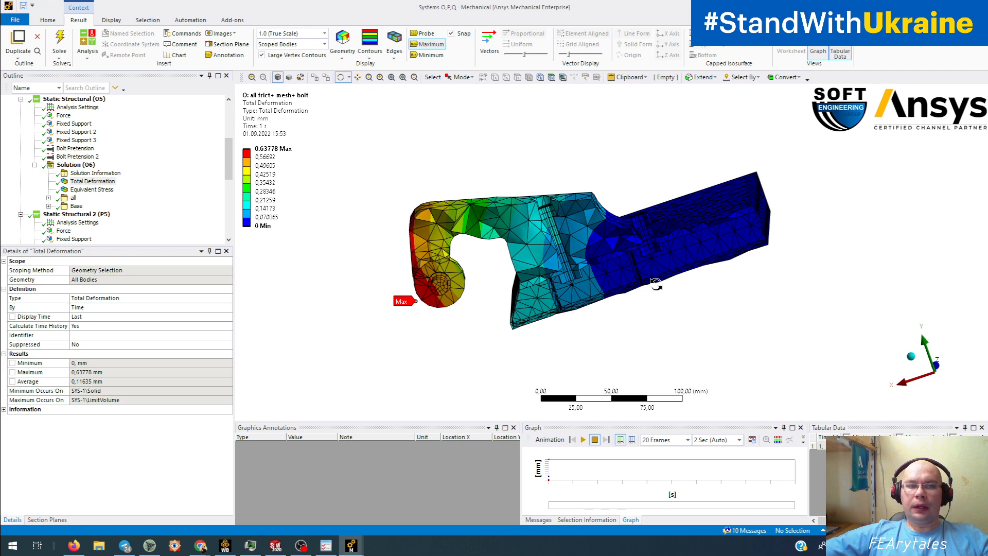
left_click_drag(487, 233, 581, 257)
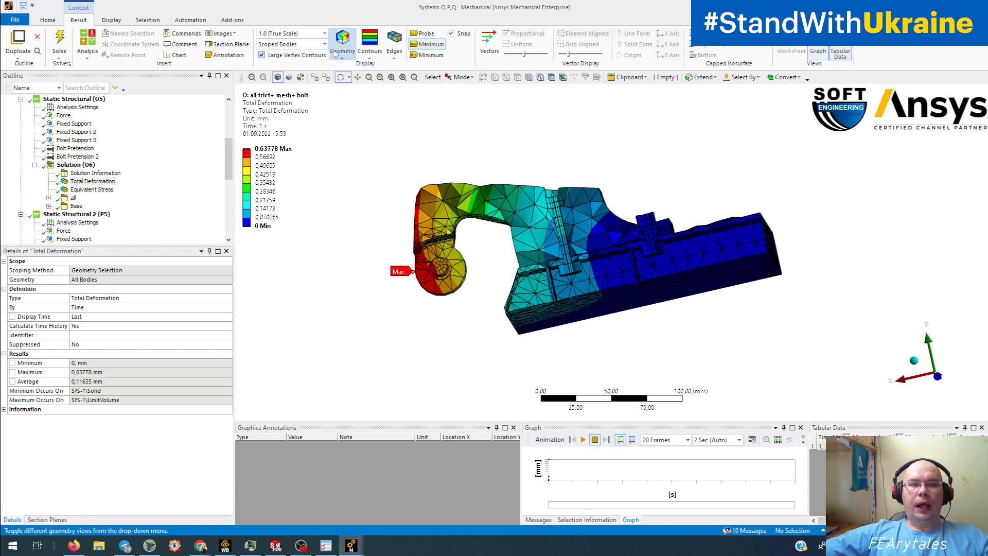
- Set the deformation scale to 1,3e+002 (5x Auto) and zoom in on the right bolt
left_click(324, 33)
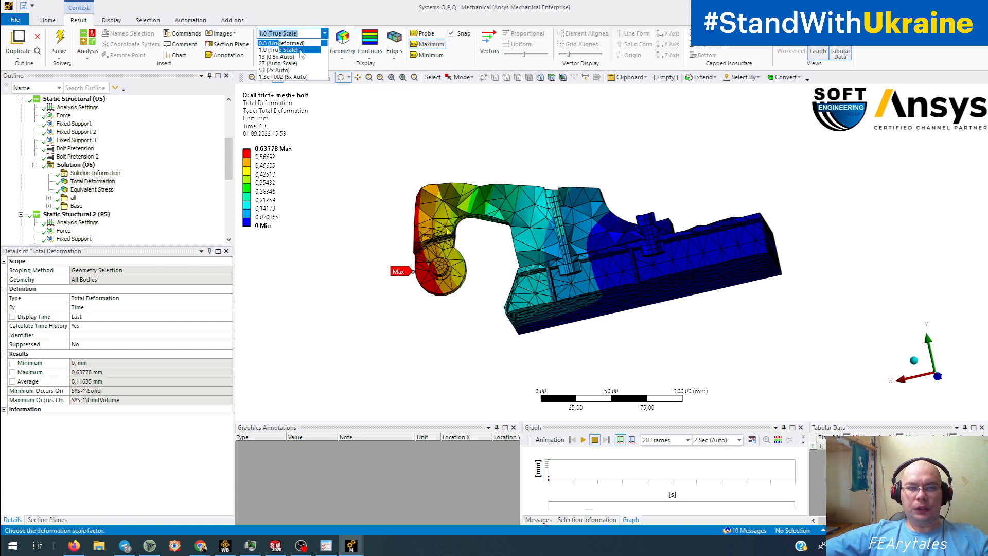
left_click(288, 77)
left_click_drag(606, 249, 611, 277)
scroll(622, 272, "up", 7)
middle_click_drag(611, 277, 534, 268)
middle_click_drag(533, 268, 533, 269)
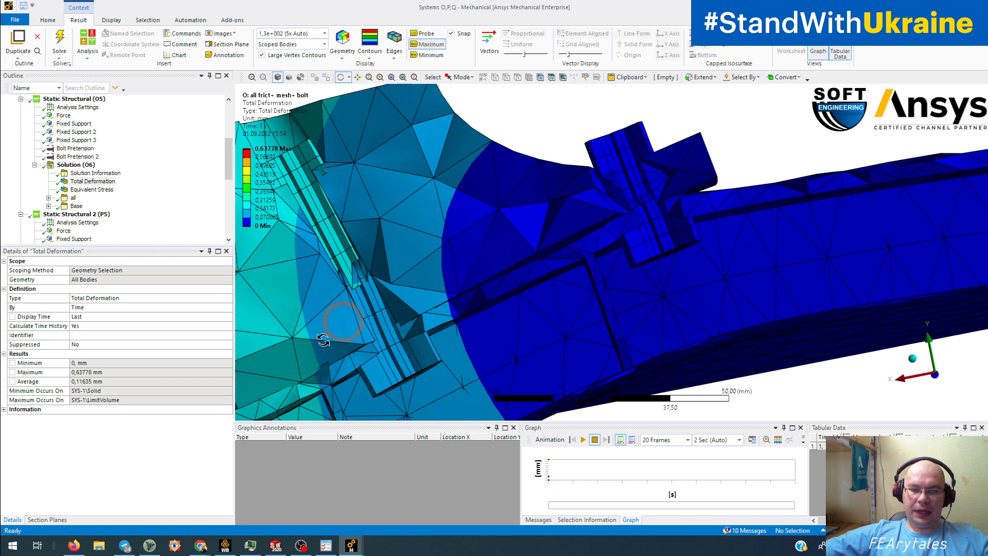
middle_click_drag(402, 328, 401, 331)
scroll(668, 233, "up", 5)
middle_click_drag(666, 231, 626, 266, "ctrl")
left_click_drag(626, 265, 612, 275, "ctrl")
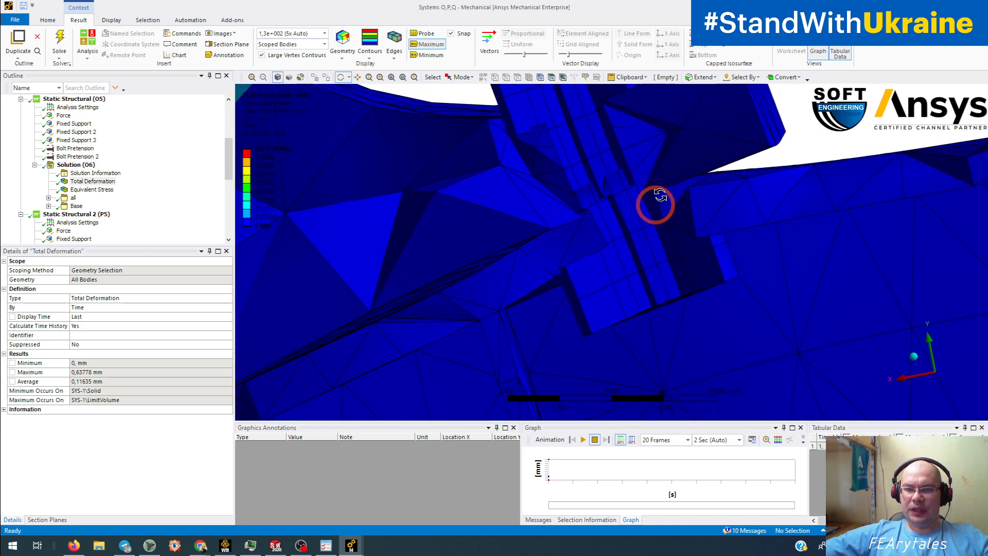
middle_click_drag(590, 225, 596, 222)
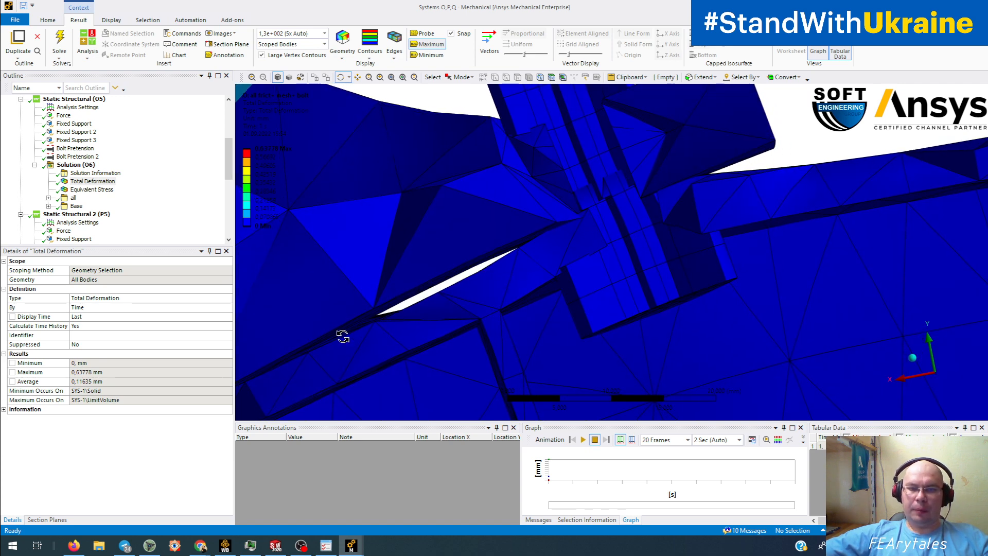
- Orbit around the bracket and bolts to inspect the gaps opening between parts
middle_click_drag(418, 298, 300, 379)
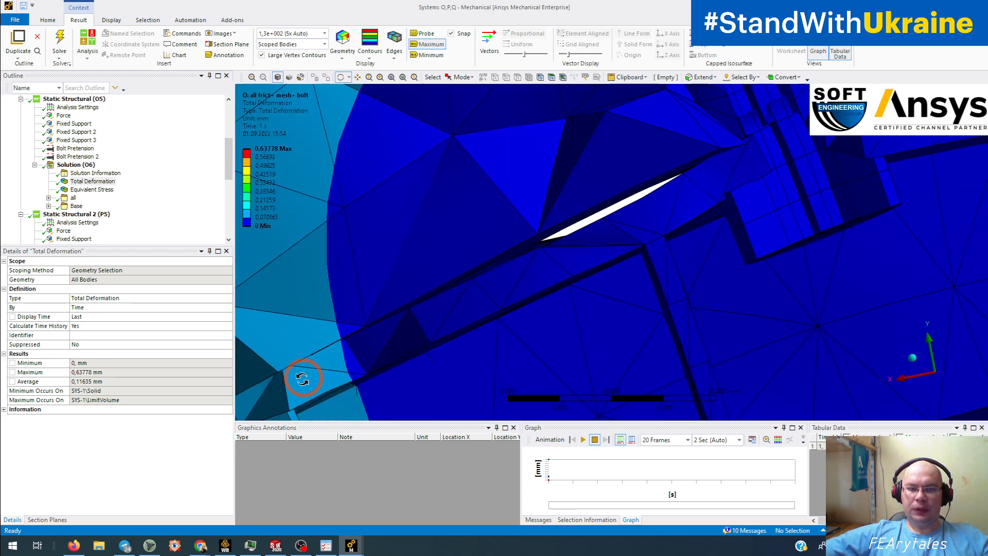
middle_click_drag(729, 195, 449, 340)
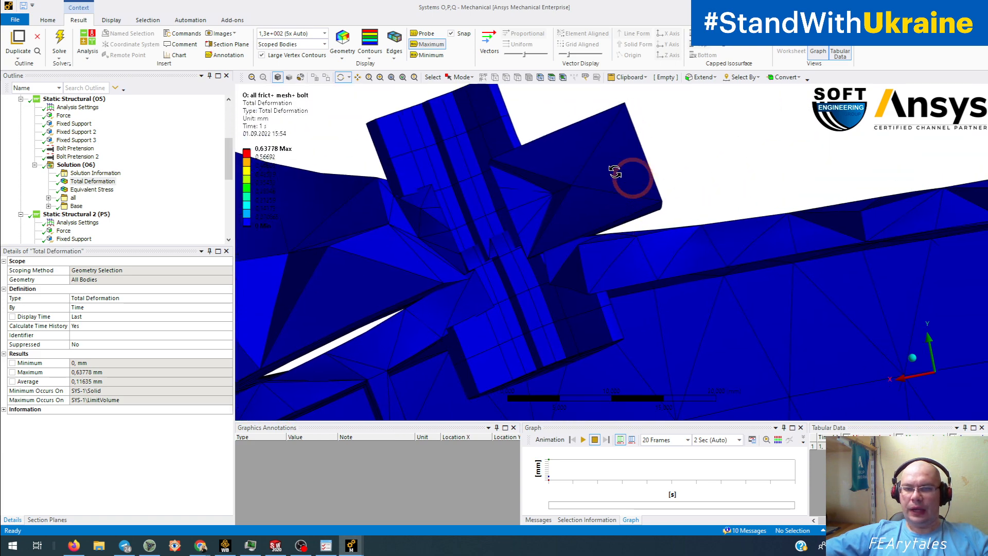
middle_click_drag(652, 196, 530, 291)
left_click_drag(530, 291, 553, 286)
scroll(552, 286, "up", 5)
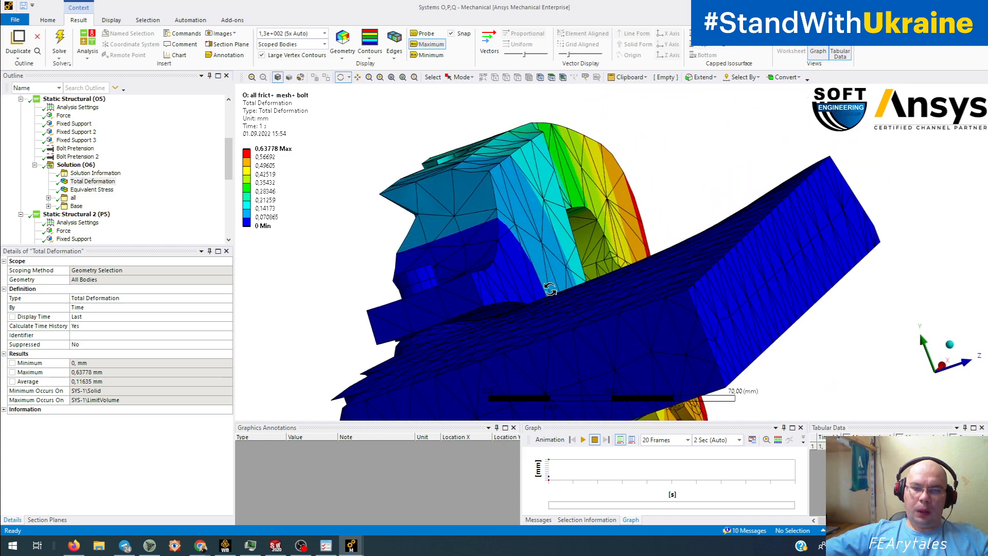
left_click_drag(470, 336, 498, 321)
mouse_move(543, 269)
left_mouse_down()
mouse_move(560, 265)
mouse_move(530, 271)
mouse_move(543, 281)
left_mouse_up()
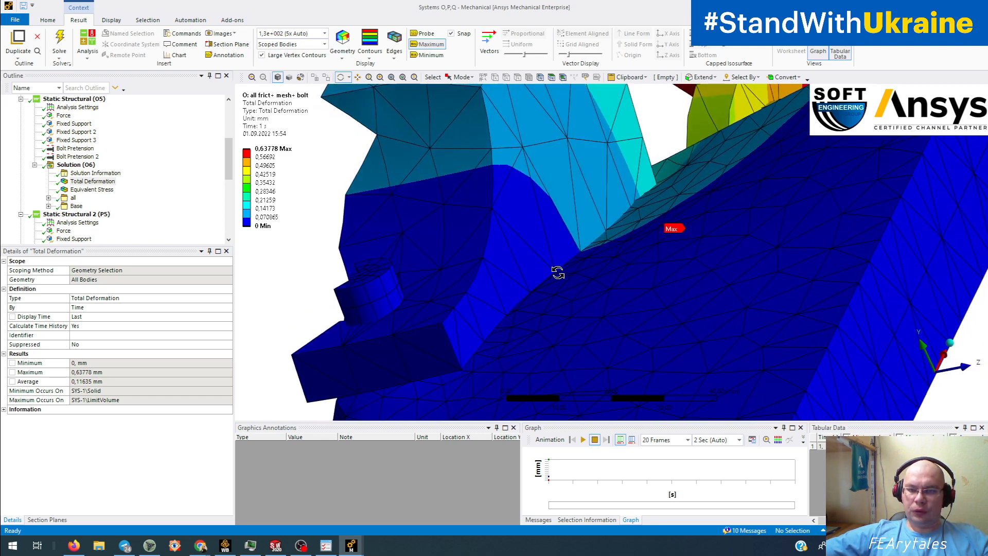
left_click_drag(637, 196, 597, 281)
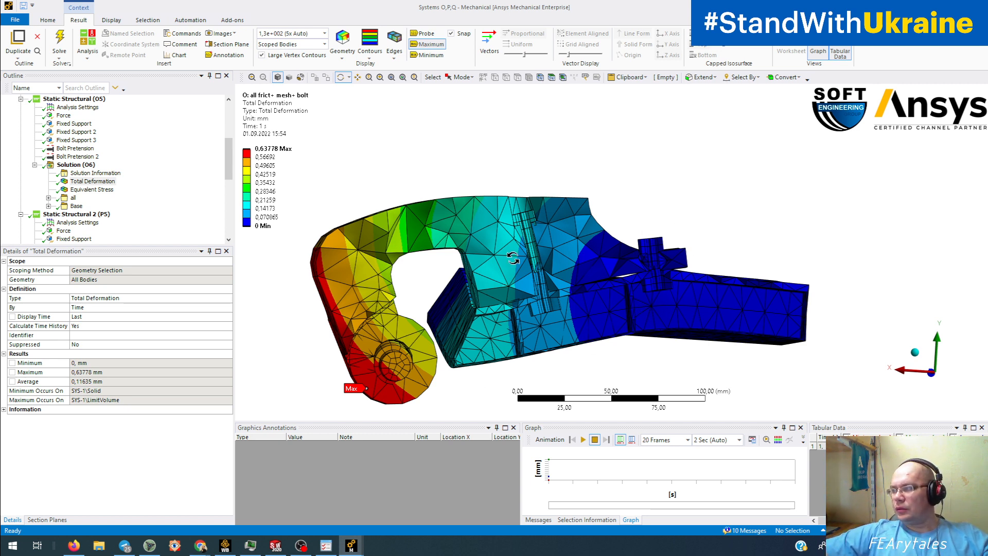
- Return the clamp to an overview and show the bolted model's von Mises stress result
left_click_drag(577, 291, 549, 304)
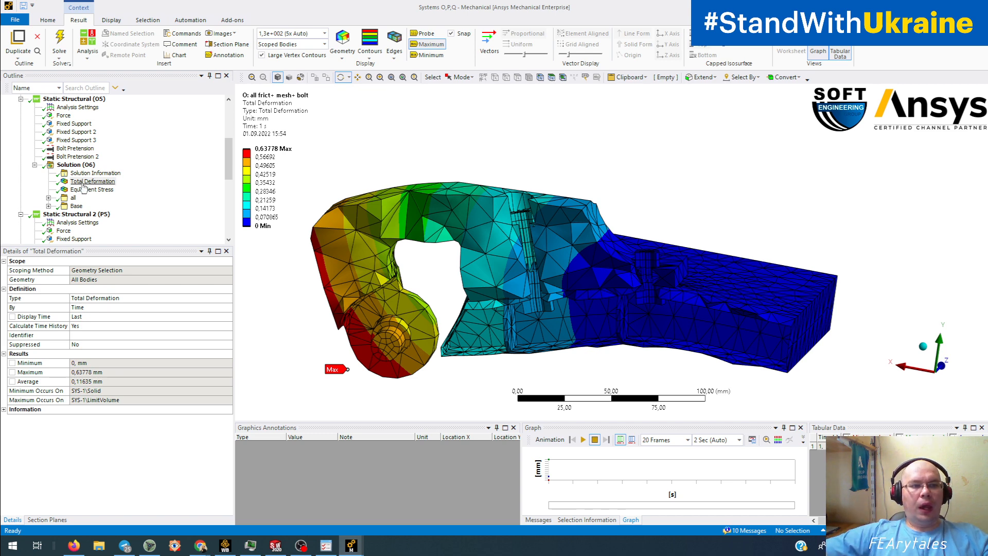
scroll(82, 185, "up", 3)
scroll(82, 187, "down", 2)
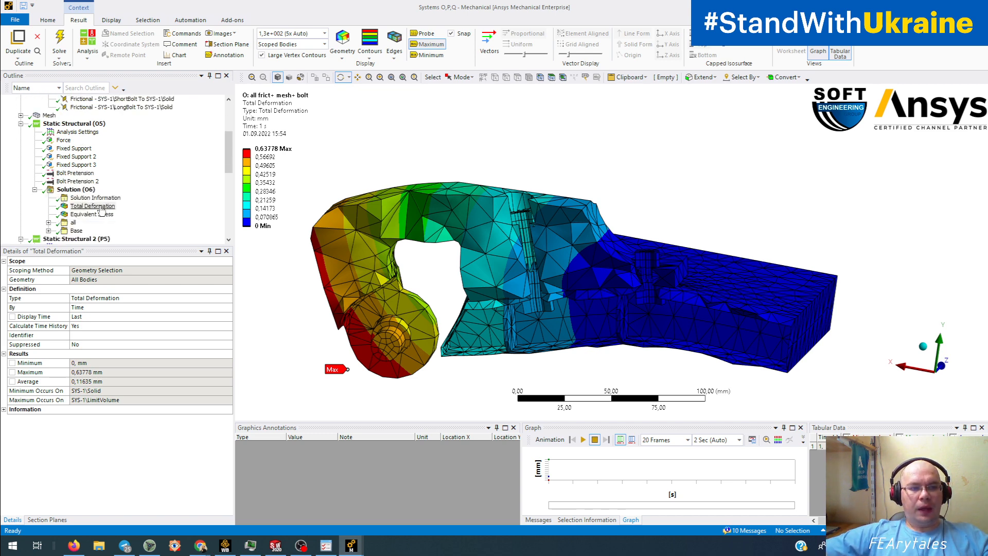
left_click(103, 213)
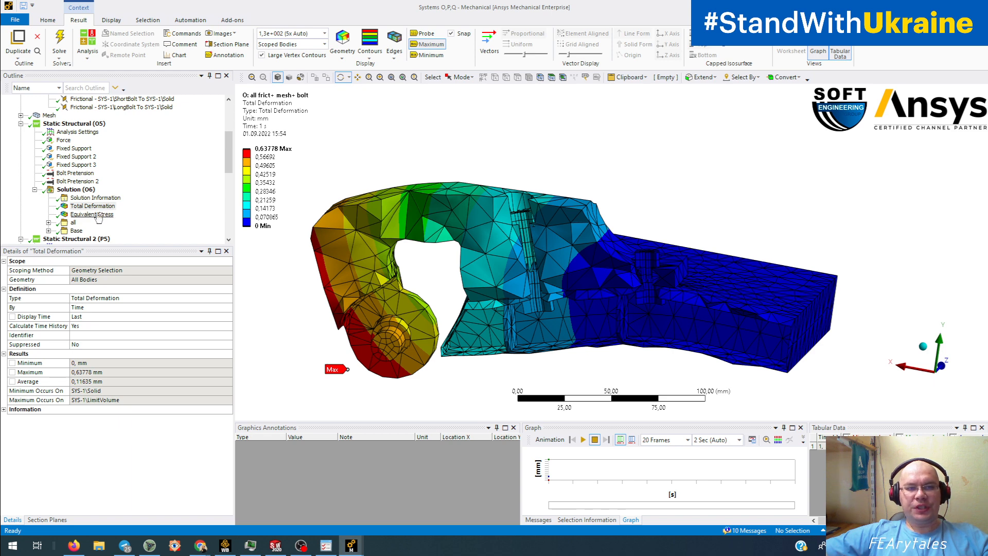
left_click_drag(538, 250, 577, 235)
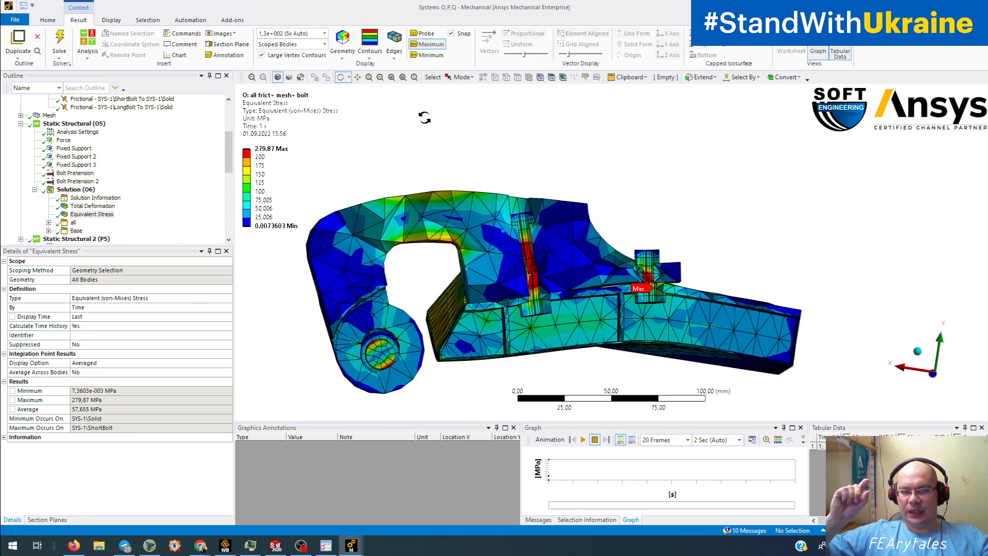
- Review total deformation, analysis settings and the ramped 10000 N downward Force load
left_click(92, 206)
left_click(72, 133)
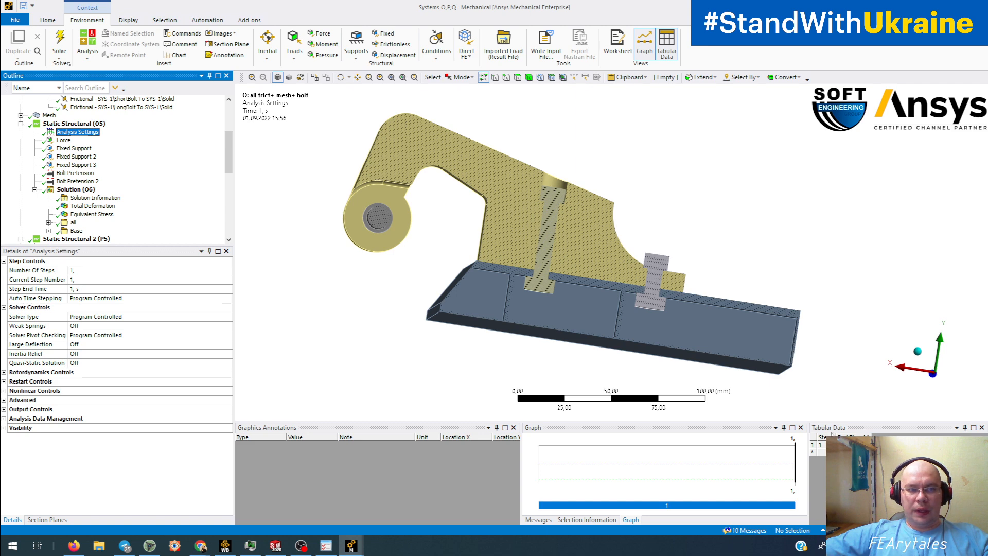
left_click(63, 140)
left_click(583, 450)
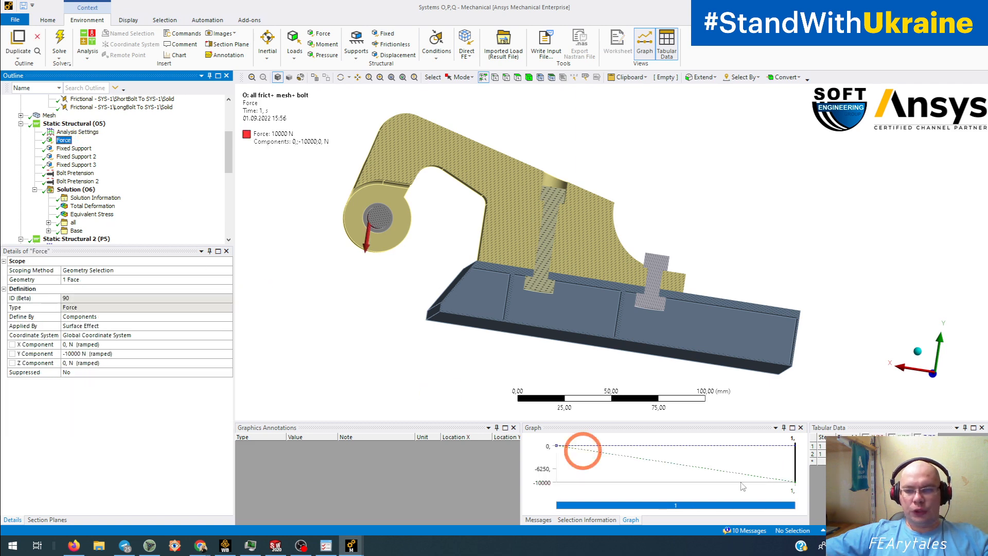
- Check the first bolt's 10000 N preload, then show Static Structural 2's total deformation
left_click(75, 173)
left_click(842, 386)
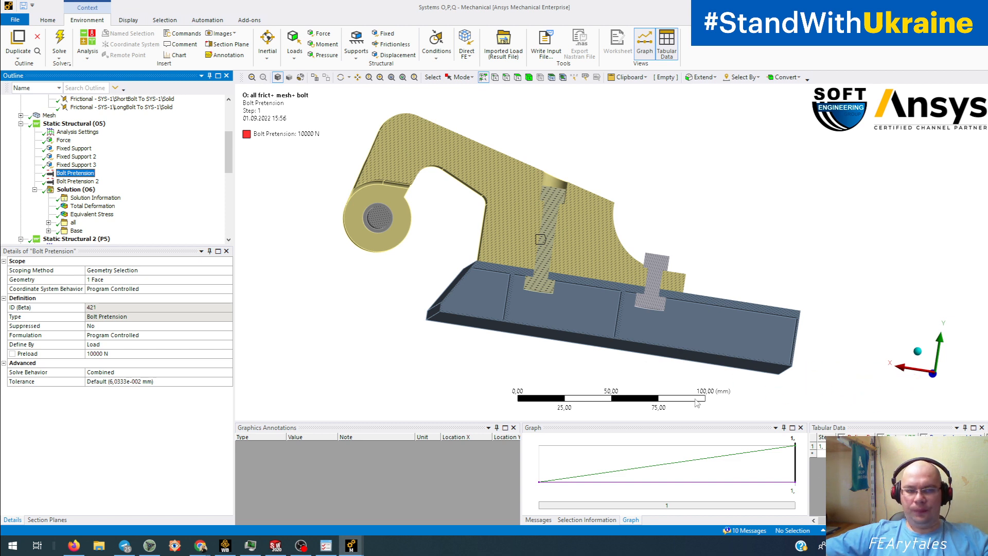
scroll(123, 182, "down", 3)
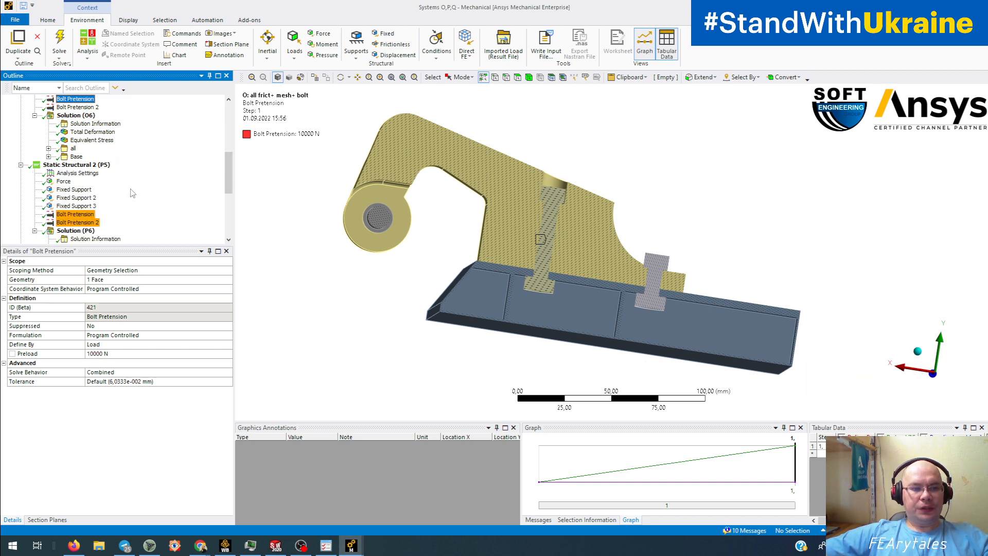
scroll(132, 193, "down", 2)
left_click(94, 199)
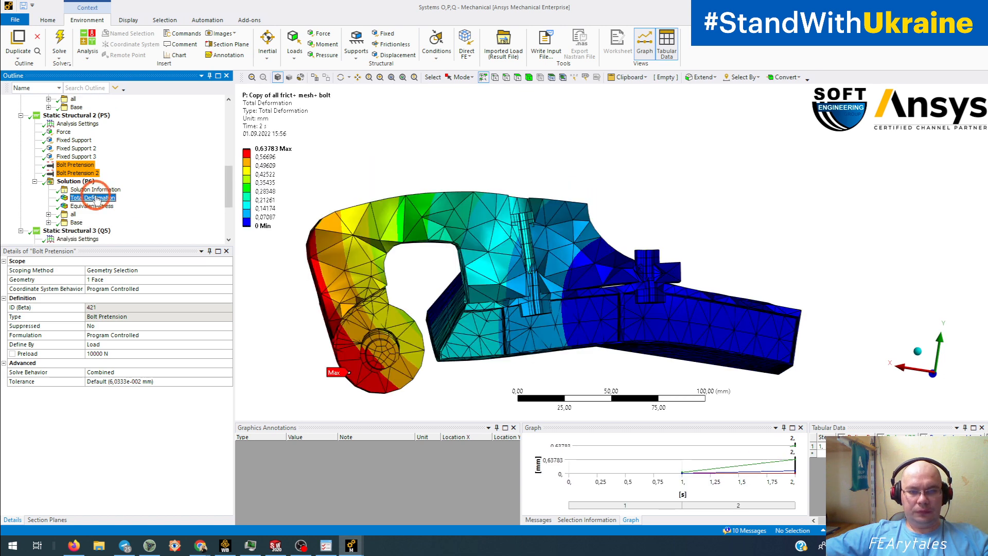
middle_click_drag(513, 281, 509, 293)
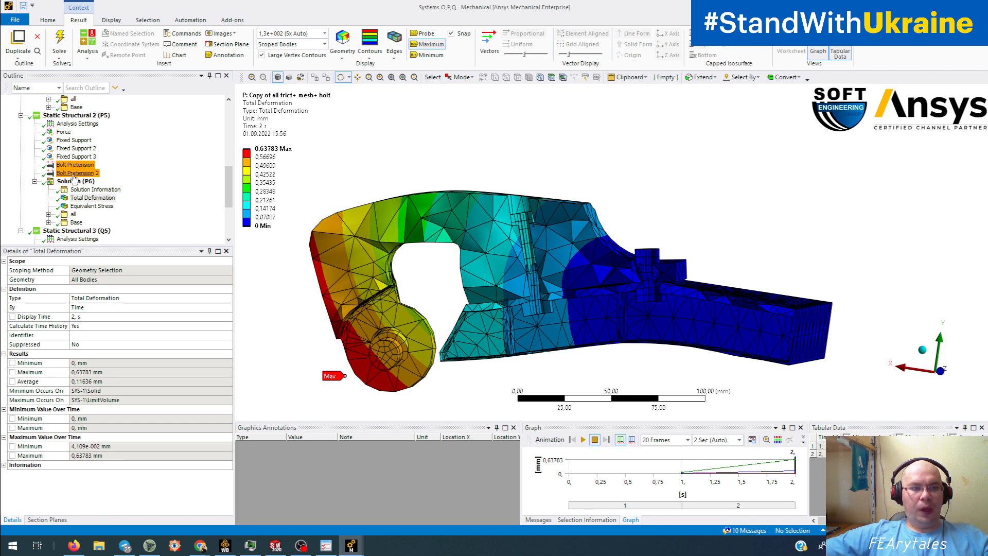
- Inspect Static Structural 2's bolt pretension and two-step force history, then return to its 0.63783 mm deformation
left_click(77, 165)
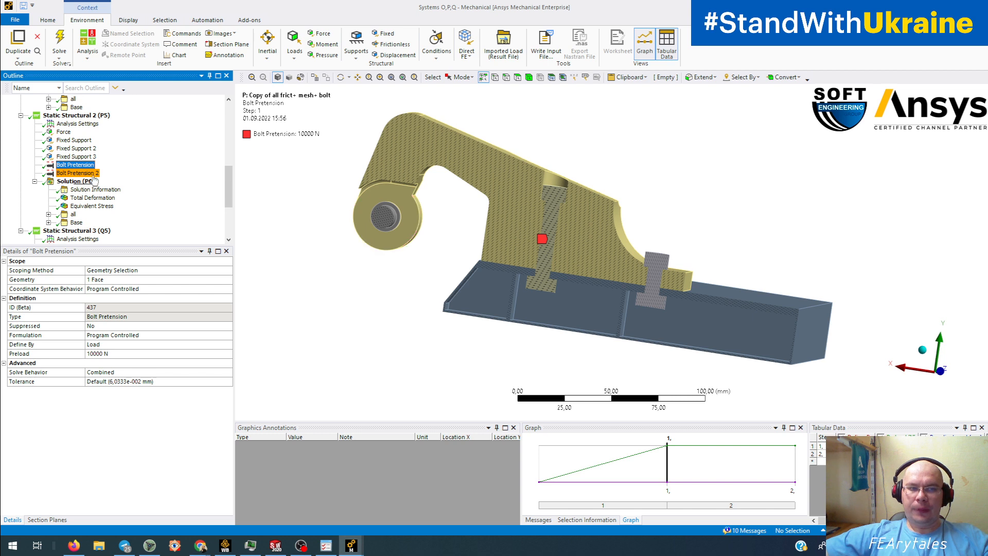
left_click(64, 132)
left_click(508, 366)
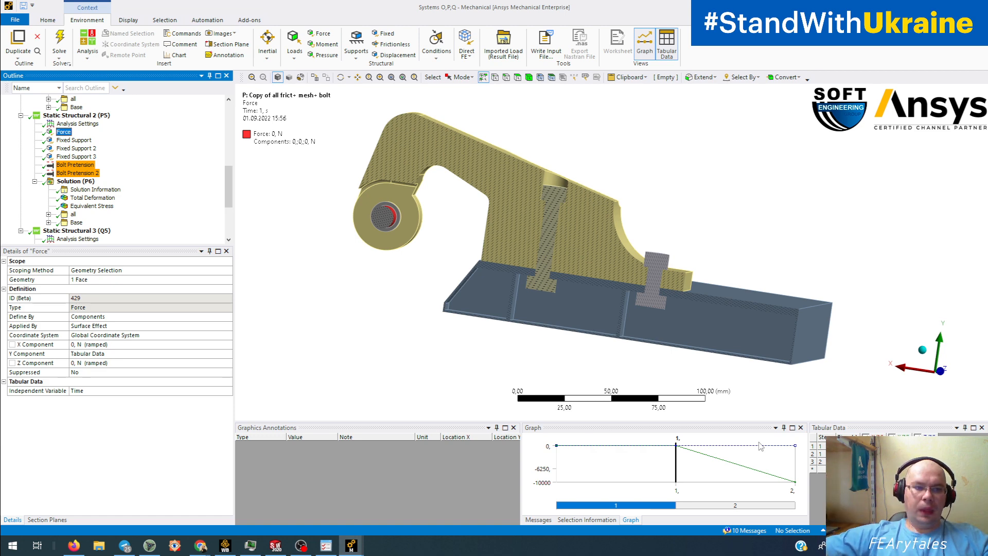
left_click(93, 197)
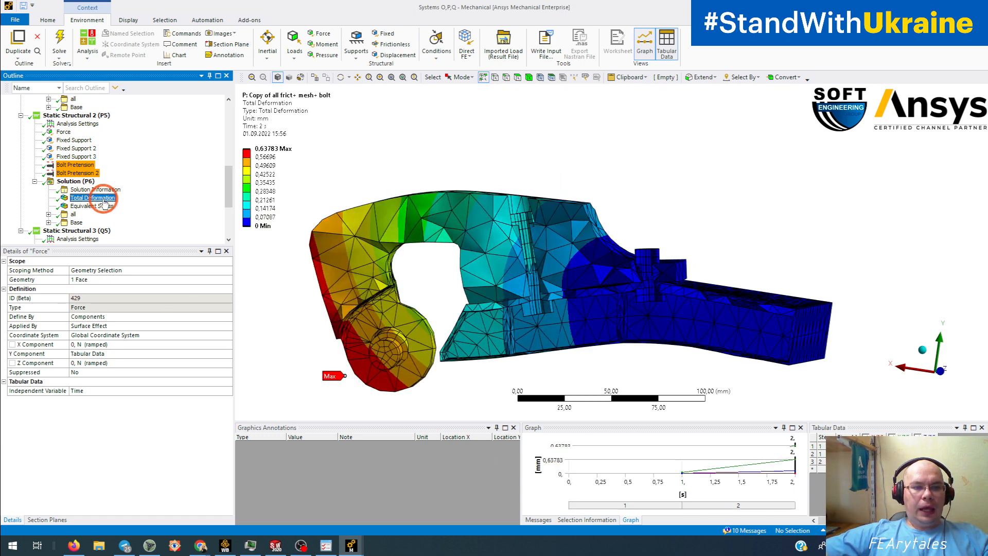
- Show the original model's total deformation and then its von-Mises stress
mouse_move(264, 159)
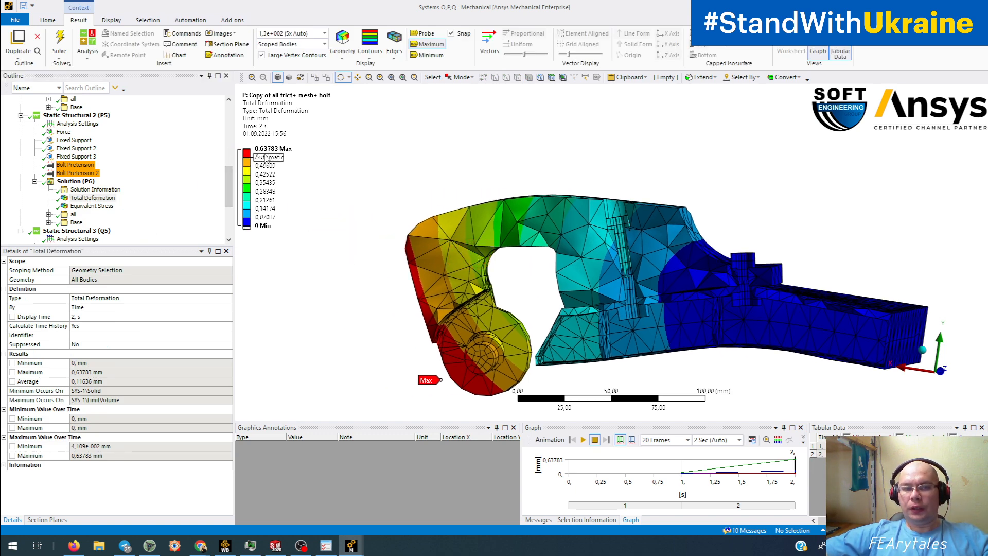
scroll(121, 201, "up", 2)
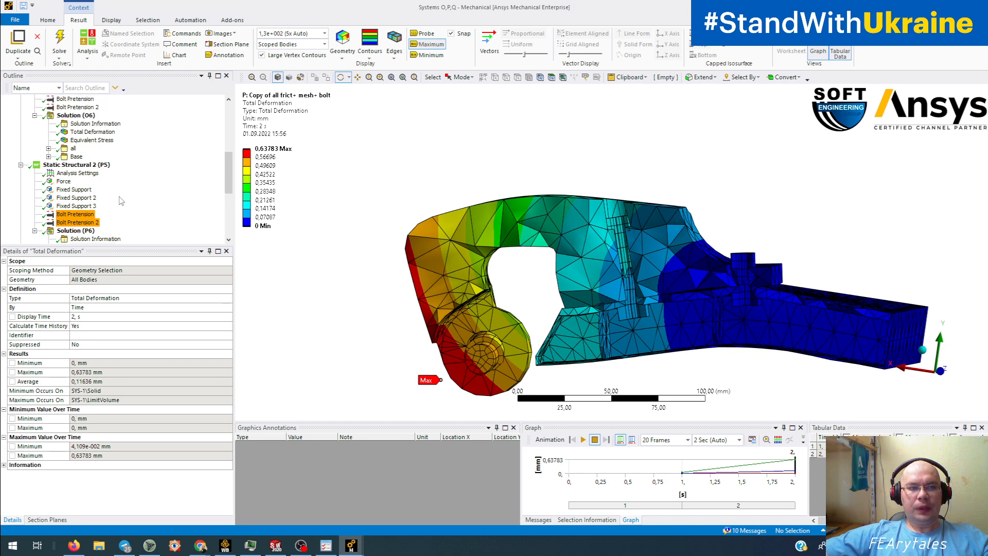
left_click(102, 132)
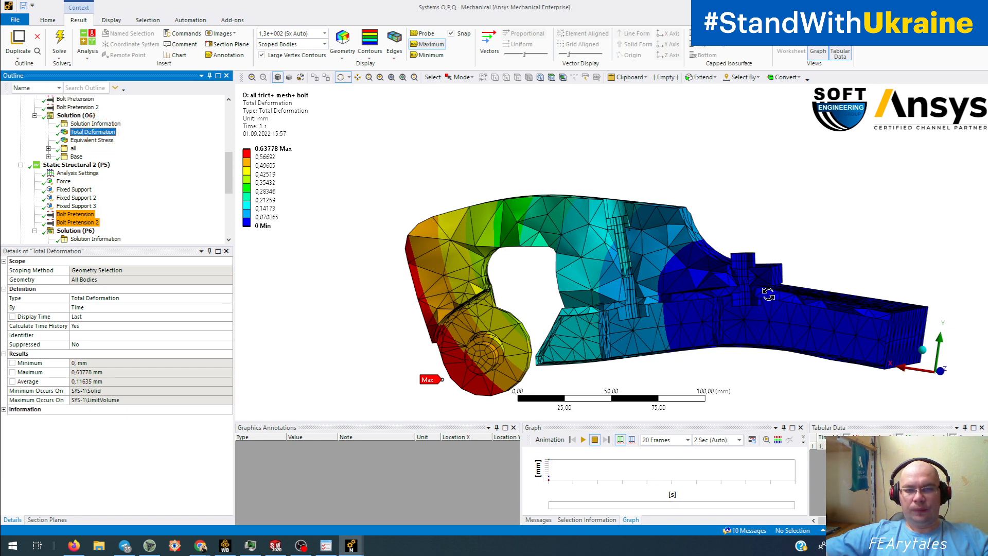
left_click(86, 144)
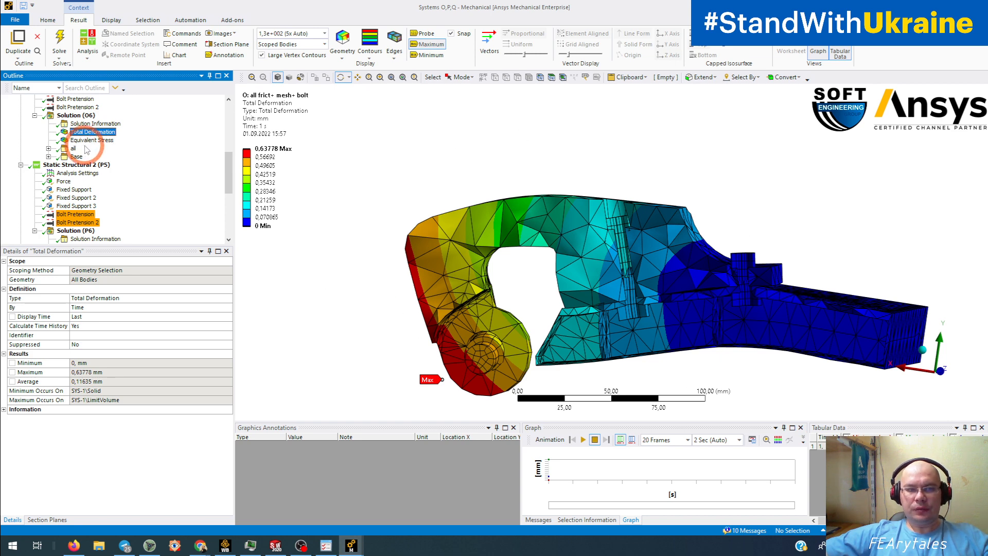
middle_click_drag(359, 274, 348, 255, "ctrl")
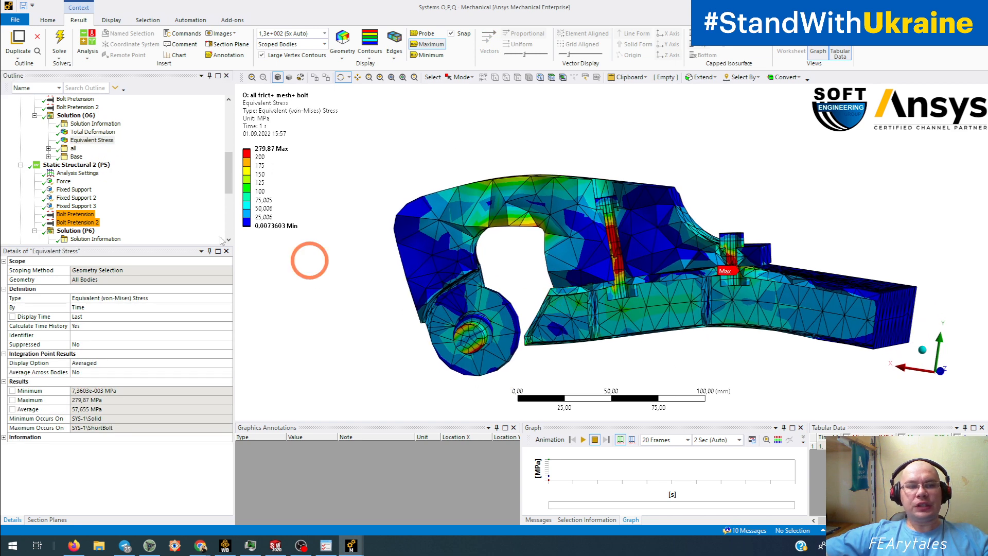
- Compare with the copied model's stress, then orbit the original's 279.87 MPa short-bolt stress plot
scroll(140, 210, "down", 1)
left_click(92, 231)
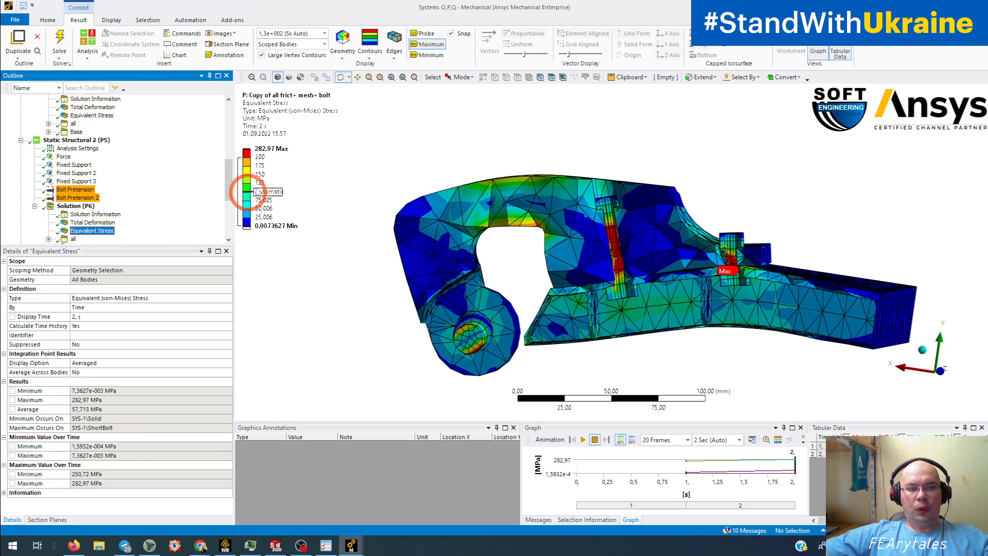
left_click(109, 116)
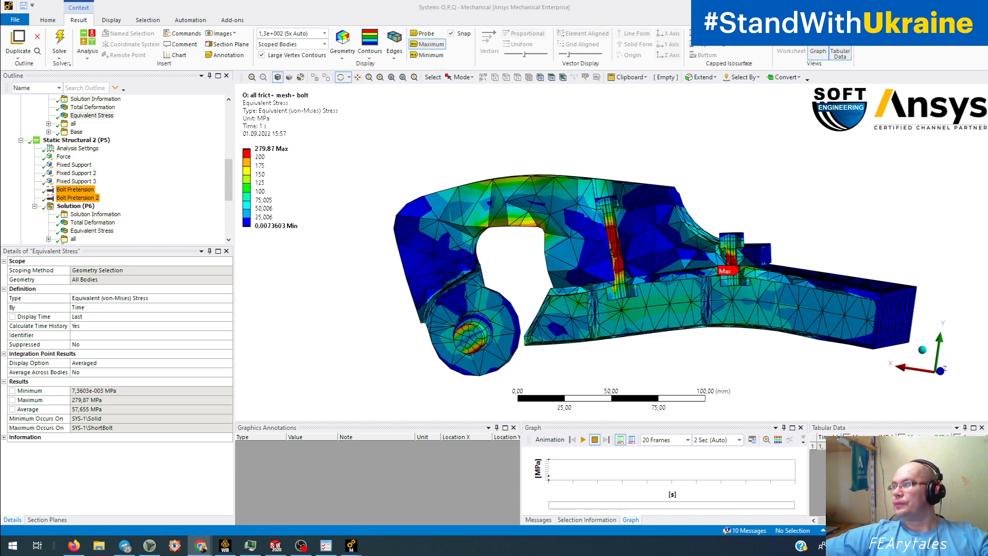
left_click_drag(514, 262, 535, 261)
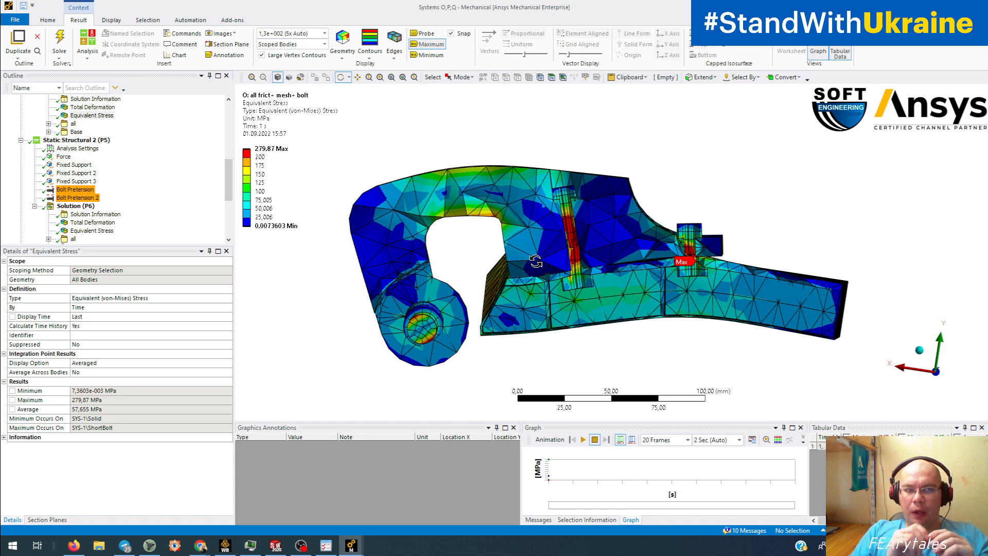
scroll(535, 262, "up", 1)
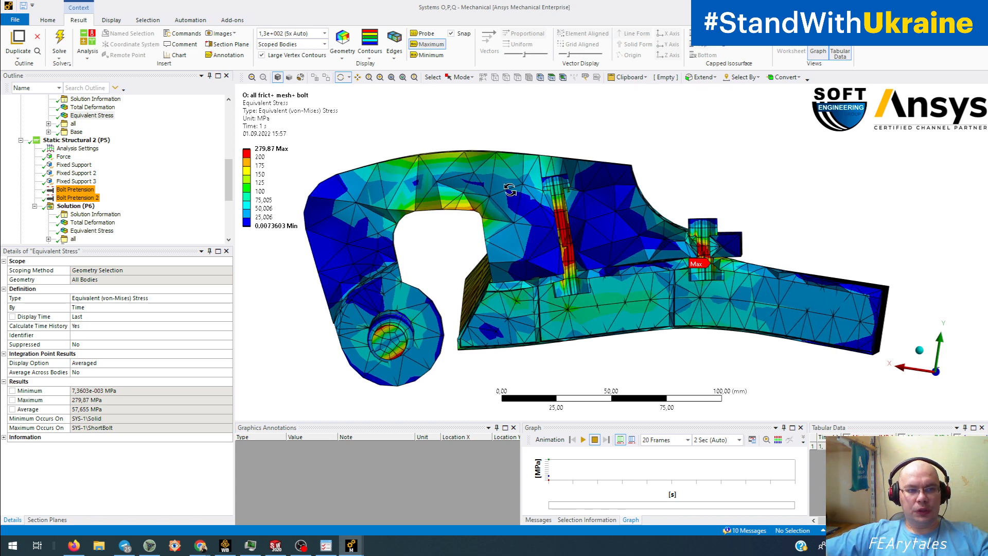
scroll(219, 231, "up", 4)
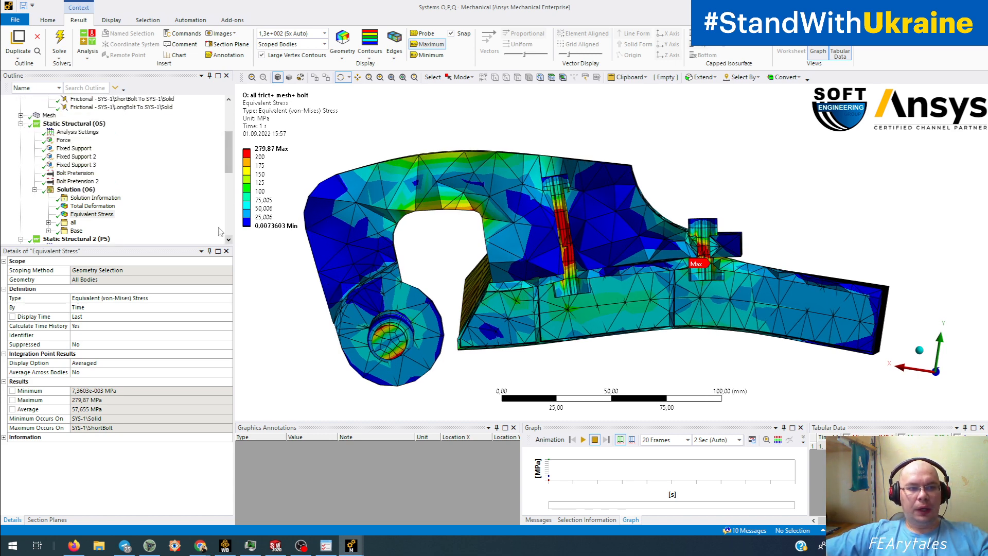
- Inspect the first bolt's 10000 N pretension in its Tabular Data and Graph
left_click(76, 173)
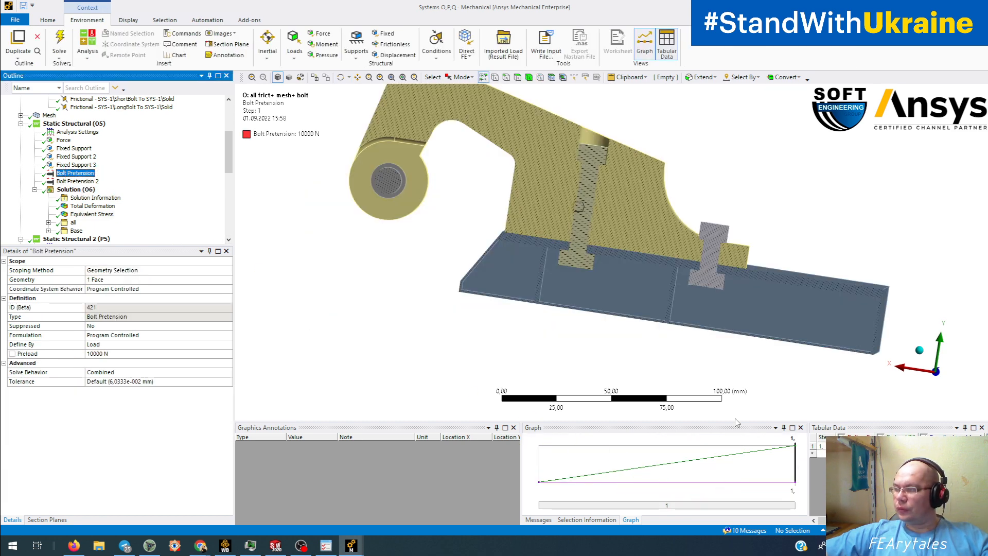
key("ctrl+1")
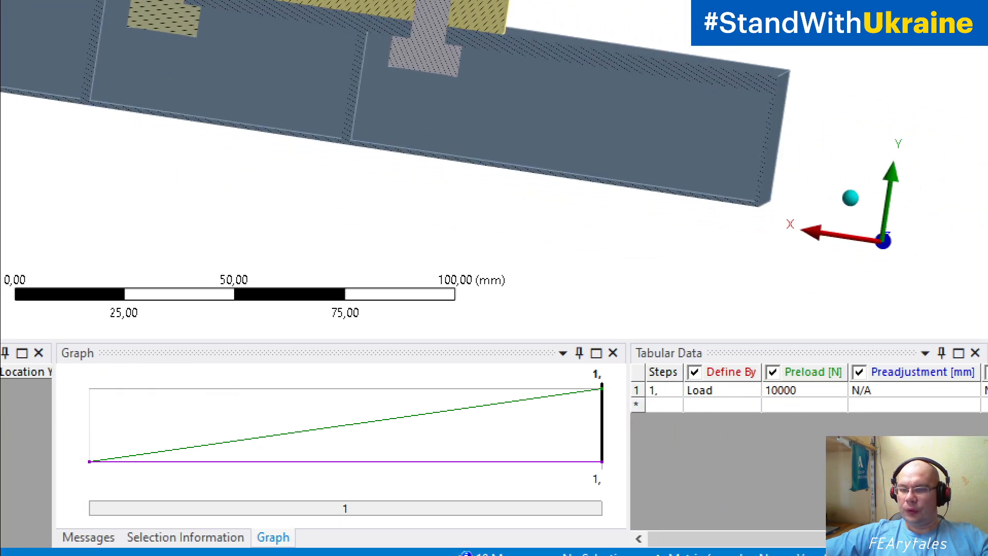
left_click(889, 409)
mouse_move(788, 316)
left_mouse_down()
mouse_move(418, 418)
mouse_move(761, 489)
mouse_move(790, 315)
left_mouse_up()
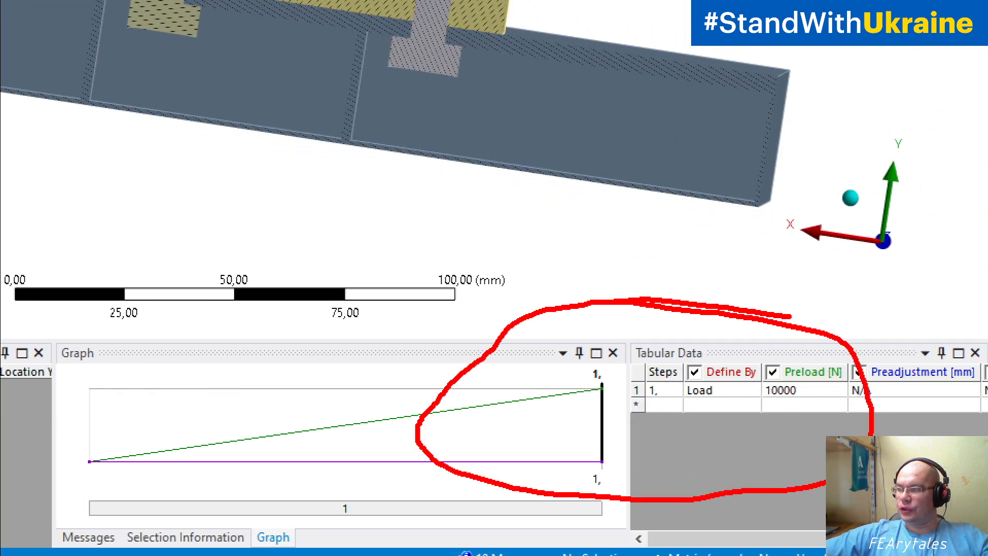
left_click_drag(101, 459, 595, 392)
key("Escape")
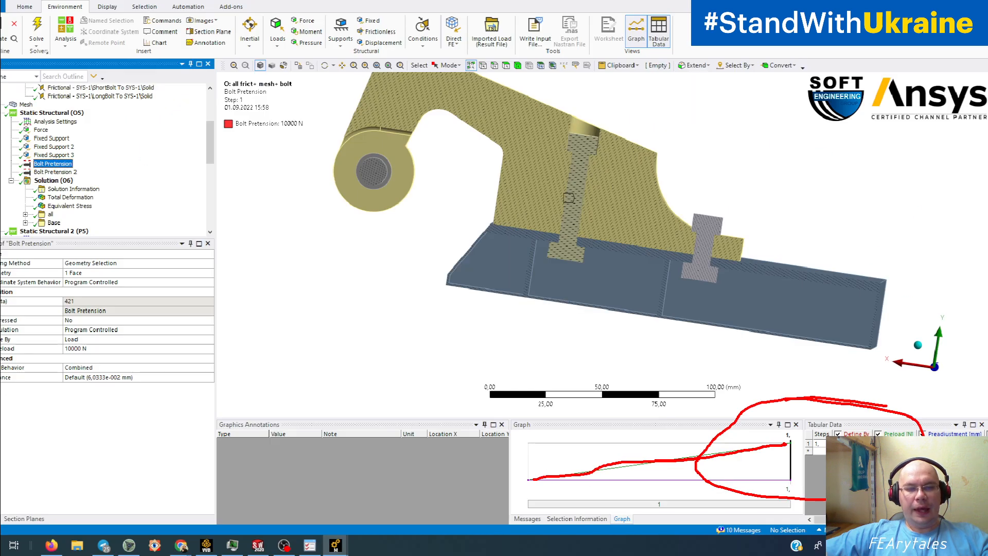
- Show the Force load: 10000 N applied as a ramped −10000 N Y component
left_click(64, 140)
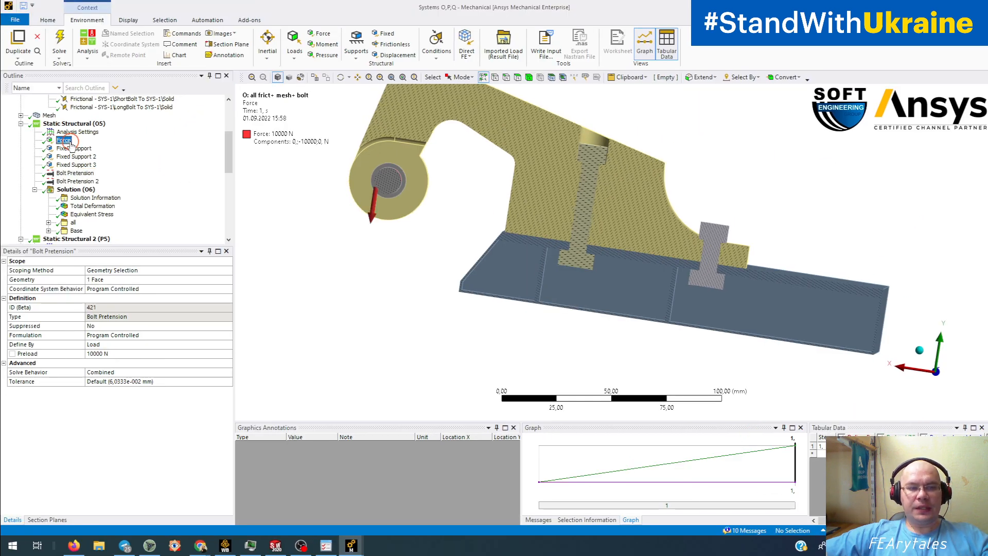
left_click(393, 293)
left_click(675, 456)
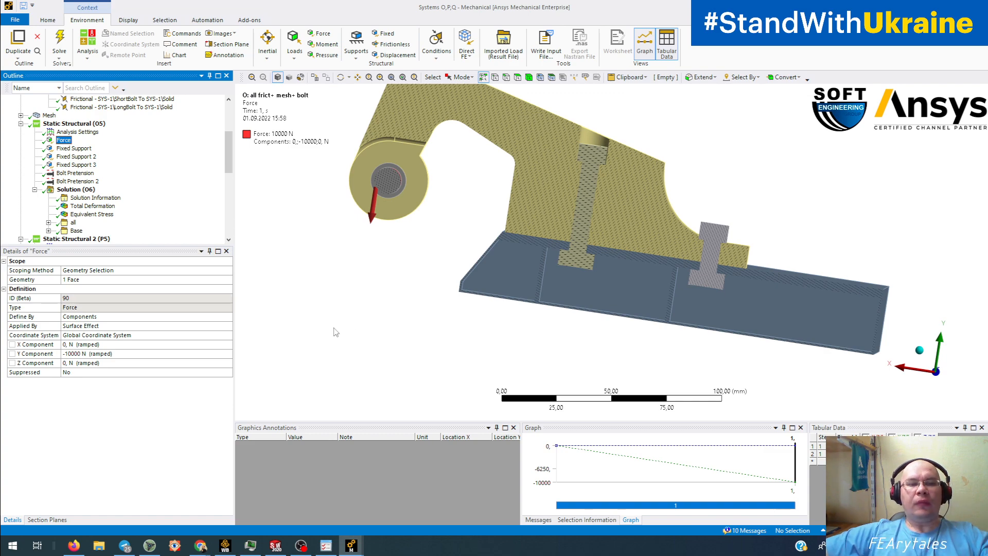
mouse_move(358, 549)
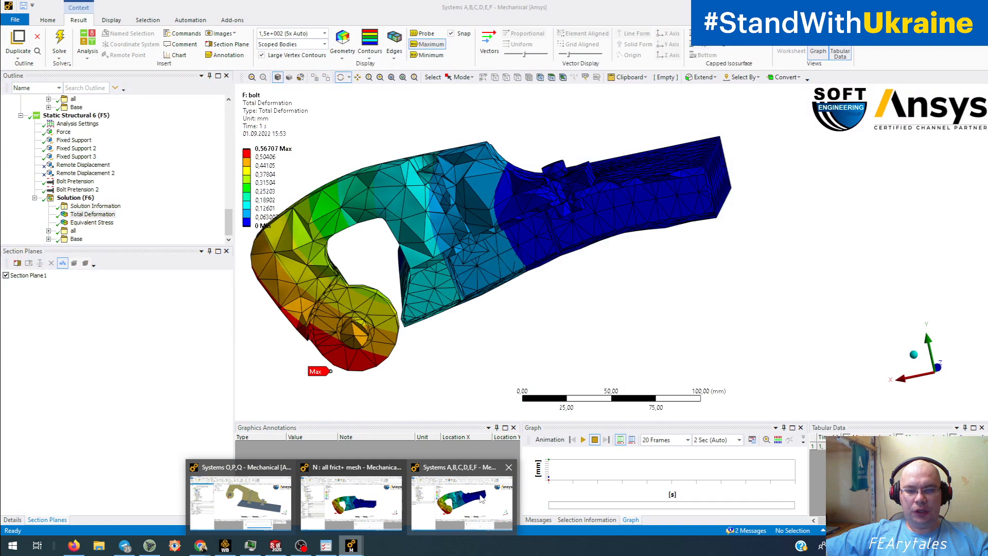
- In the F bolt model's project, edit the first bolt pretension's preload to 1000 N
left_click(480, 491)
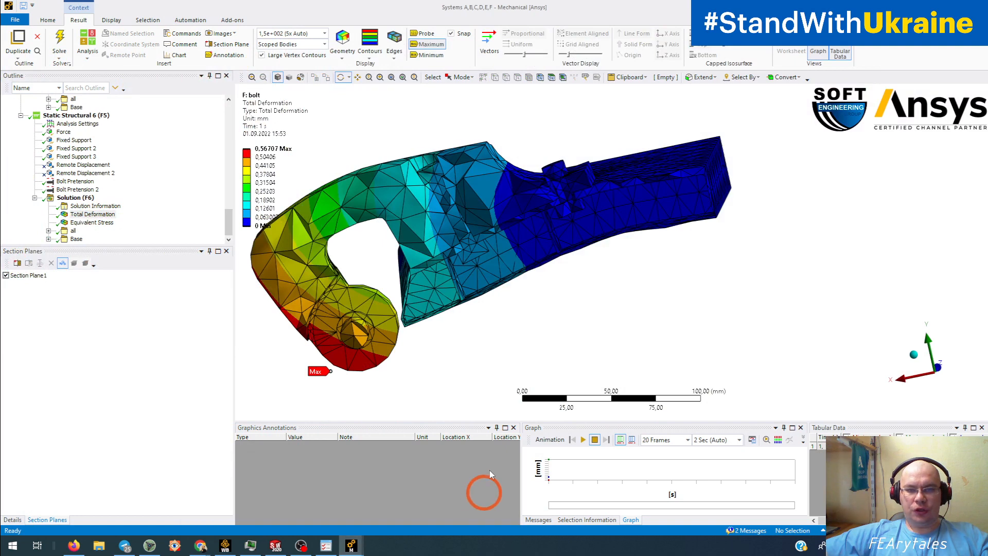
left_click(77, 190)
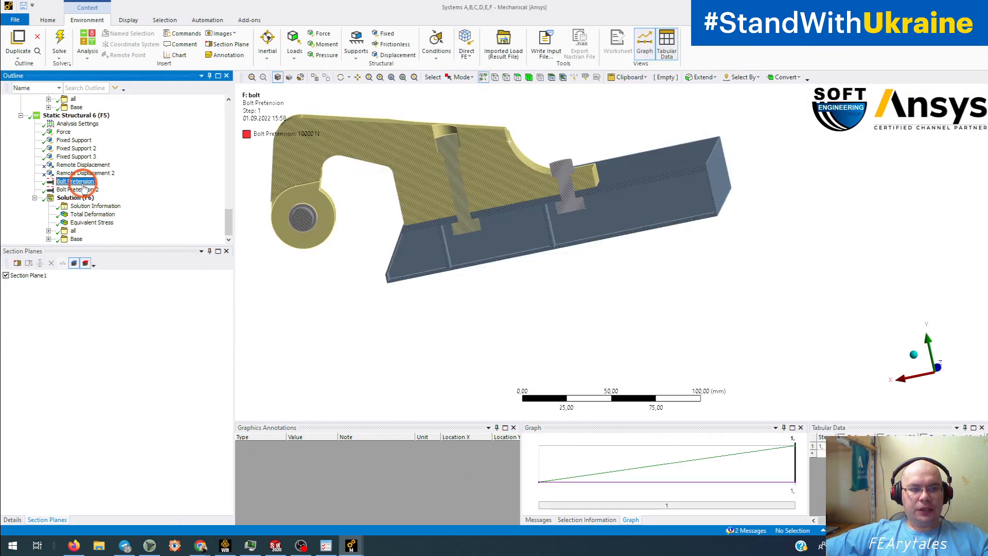
left_click(75, 181, "ctrl")
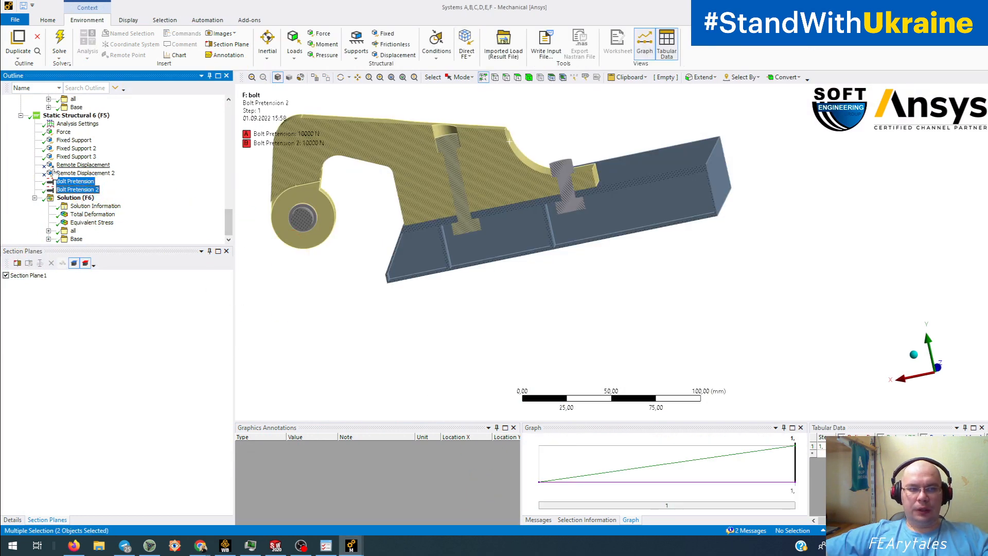
left_click(75, 181)
left_click(815, 446)
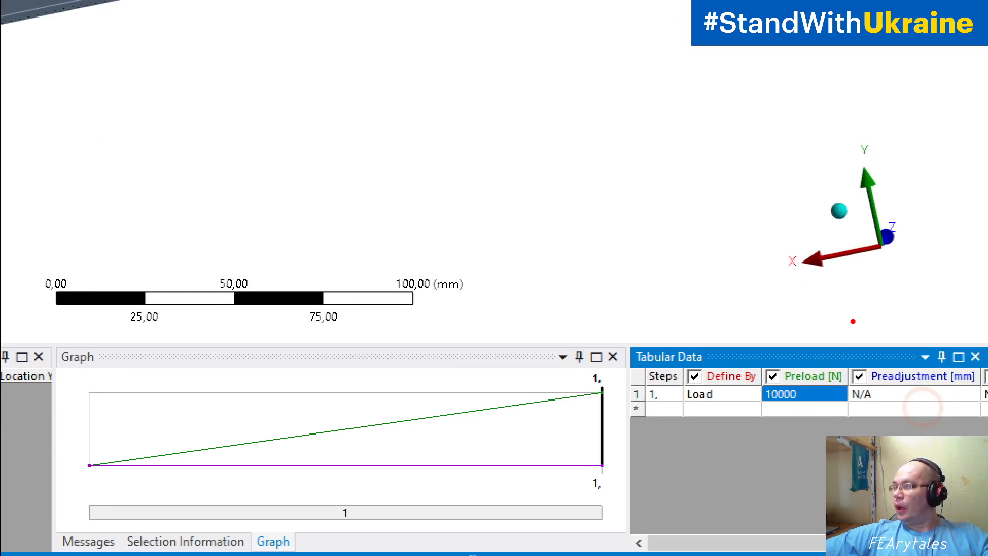
mouse_move(839, 317)
left_mouse_down()
mouse_move(689, 378)
mouse_move(859, 368)
mouse_move(803, 326)
left_mouse_up()
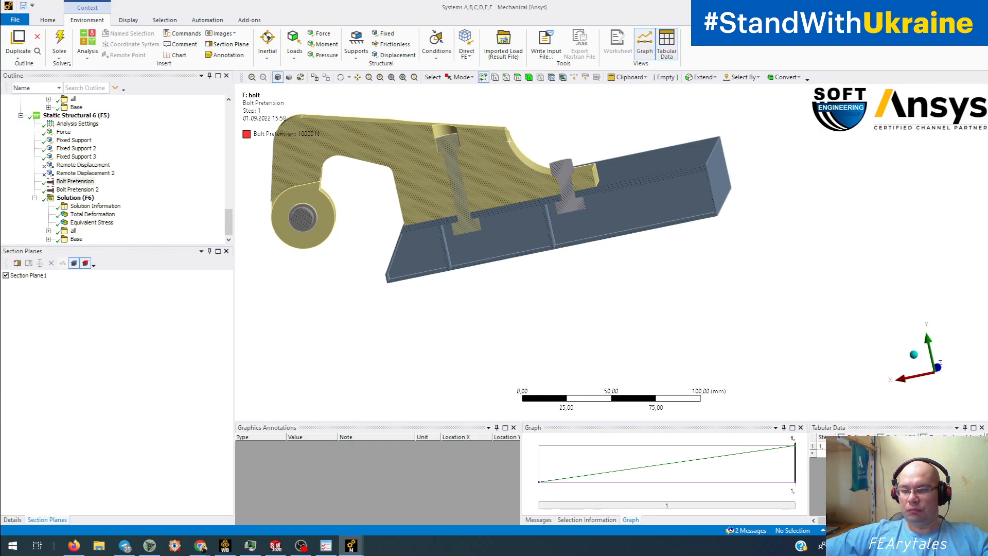
left_click(900, 443)
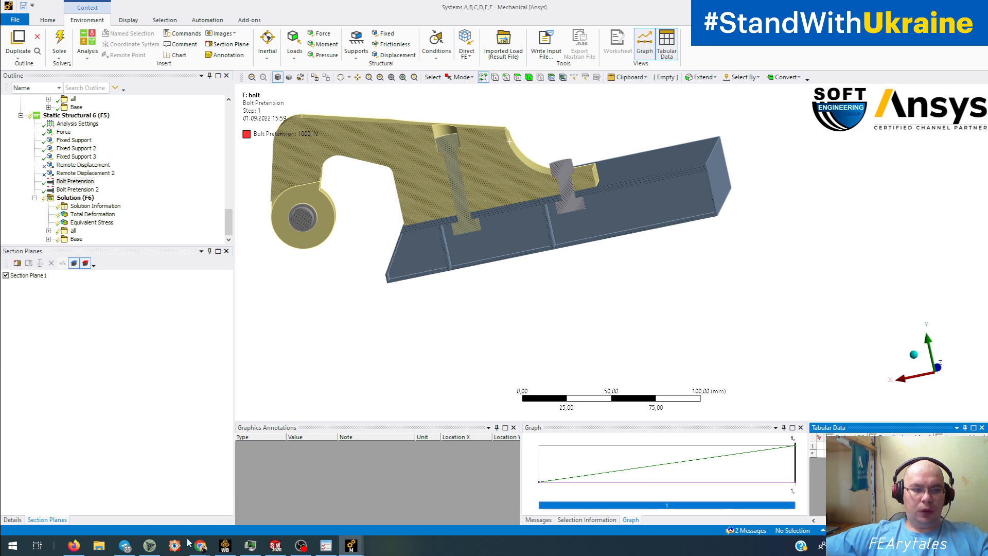
- Set Bolt Pretension 2's preload to 1000 N and re-solve the model
left_click(12, 520)
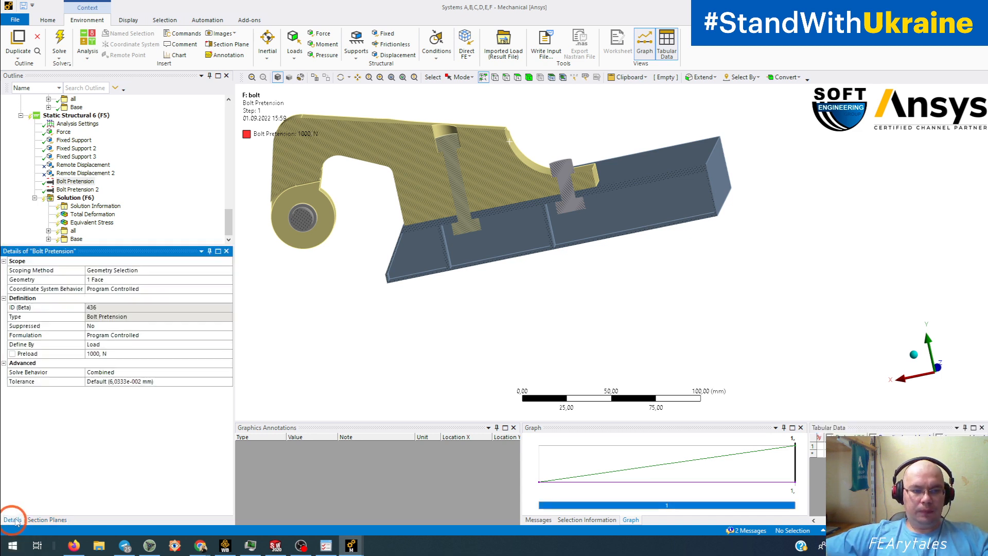
left_click(77, 189)
left_click(100, 354)
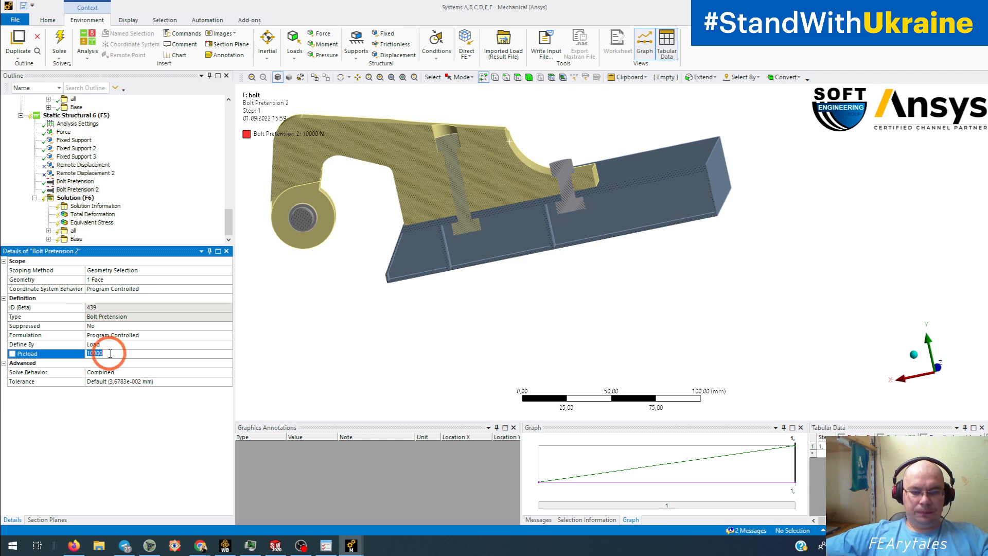
type("1000")
key("Return")
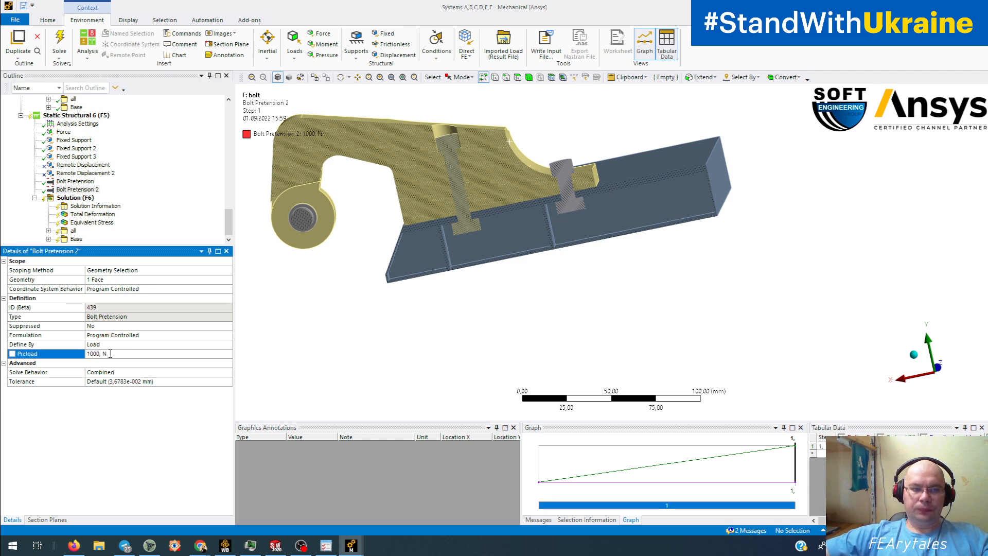
left_click(58, 41)
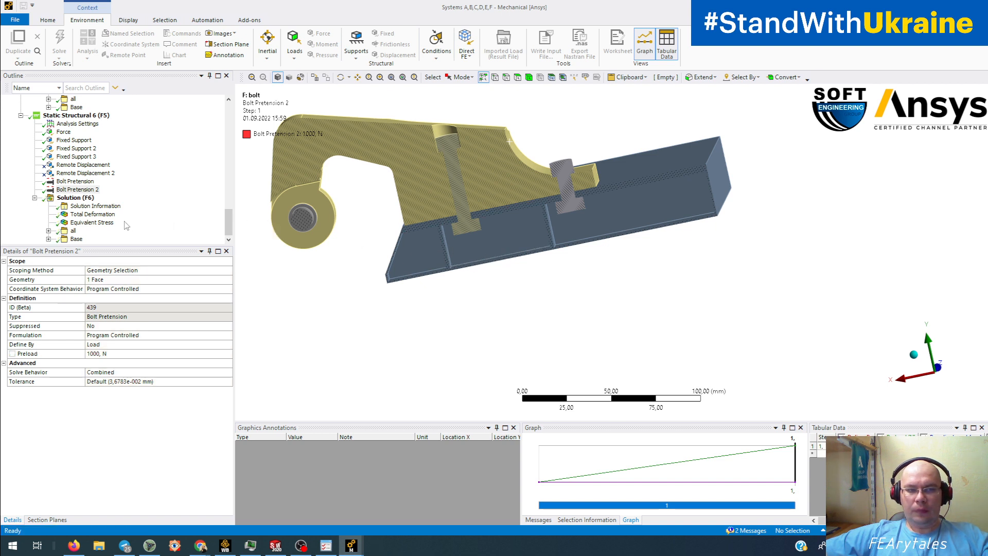
- Show the re-solved model's von-Mises stress and orbit around the bolts and underside
left_click(95, 223)
mouse_move(523, 239)
middle_mouse_down()
mouse_move(541, 206)
mouse_move(516, 229)
mouse_move(561, 225)
mouse_move(525, 244)
middle_mouse_up()
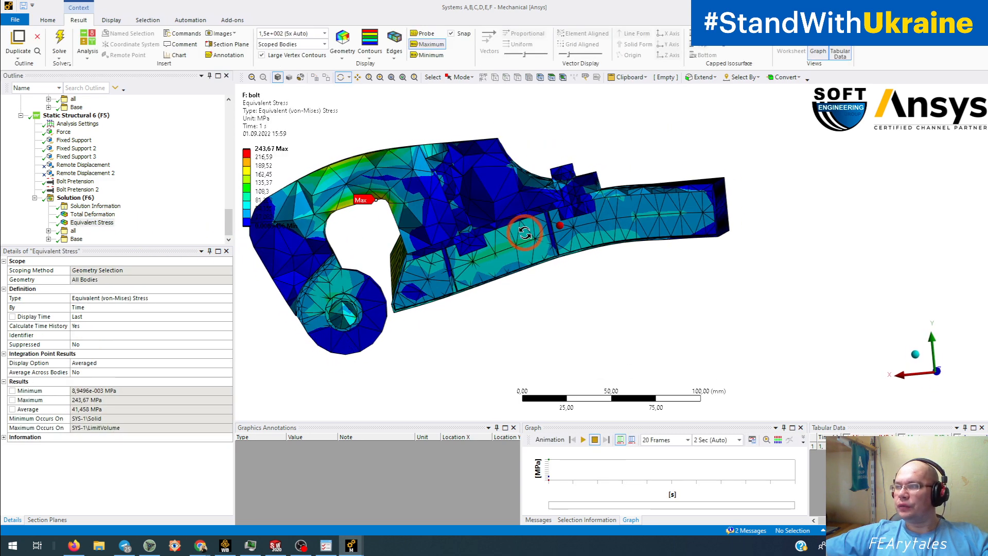
middle_click_drag(575, 192, 577, 182)
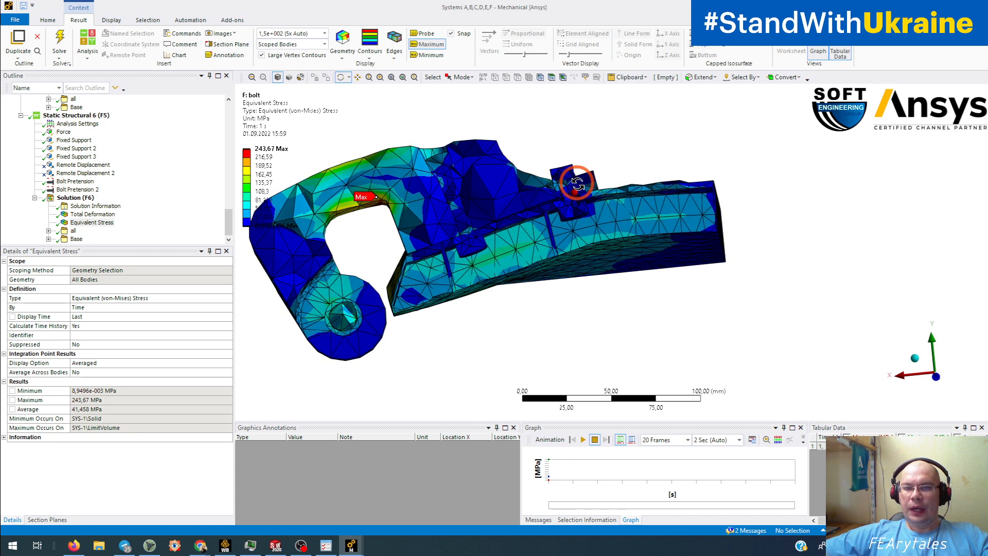
scroll(568, 188, "up", 5)
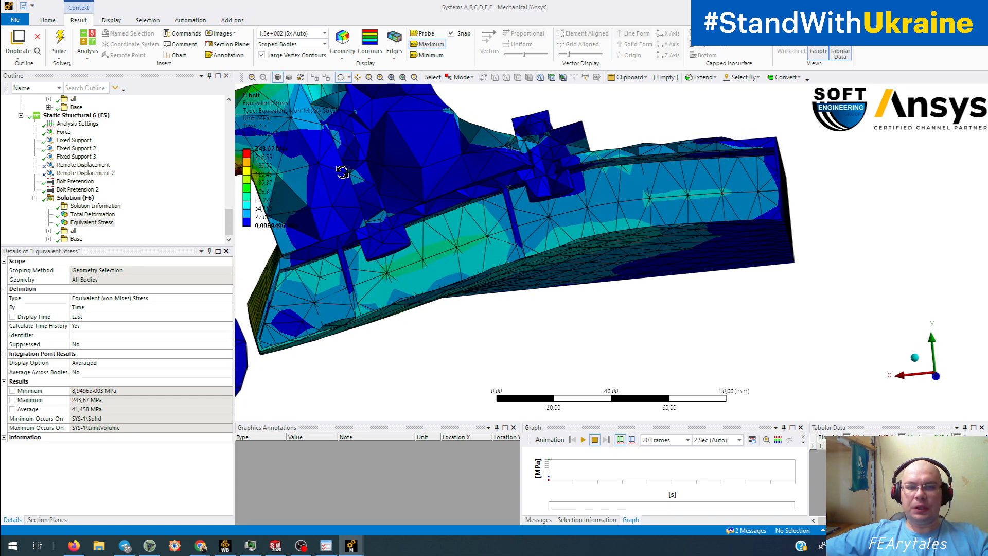
mouse_move(543, 157)
left_mouse_down()
mouse_move(530, 175)
mouse_move(415, 176)
mouse_move(536, 154)
left_mouse_up()
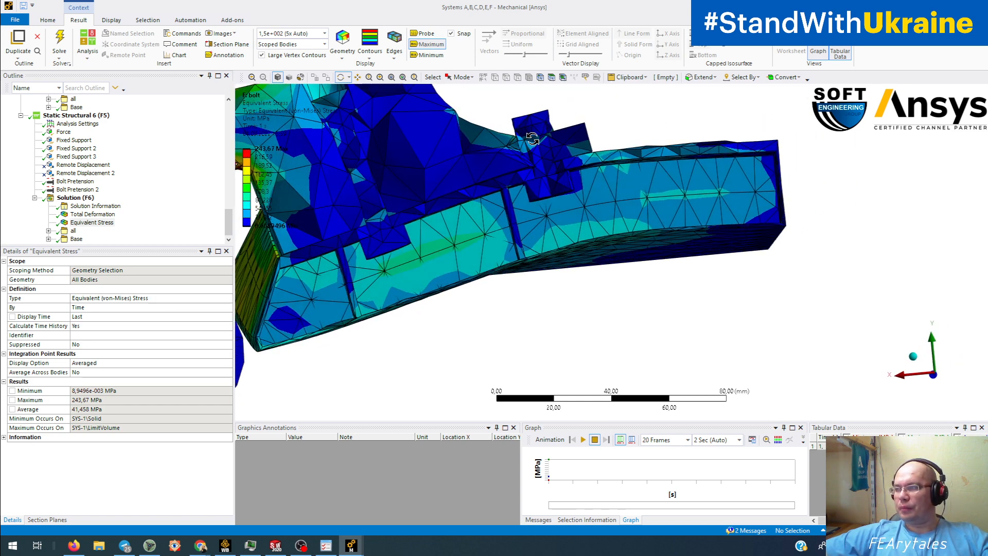
mouse_move(532, 139)
left_mouse_down()
mouse_move(479, 178)
mouse_move(514, 184)
mouse_move(511, 194)
left_mouse_up()
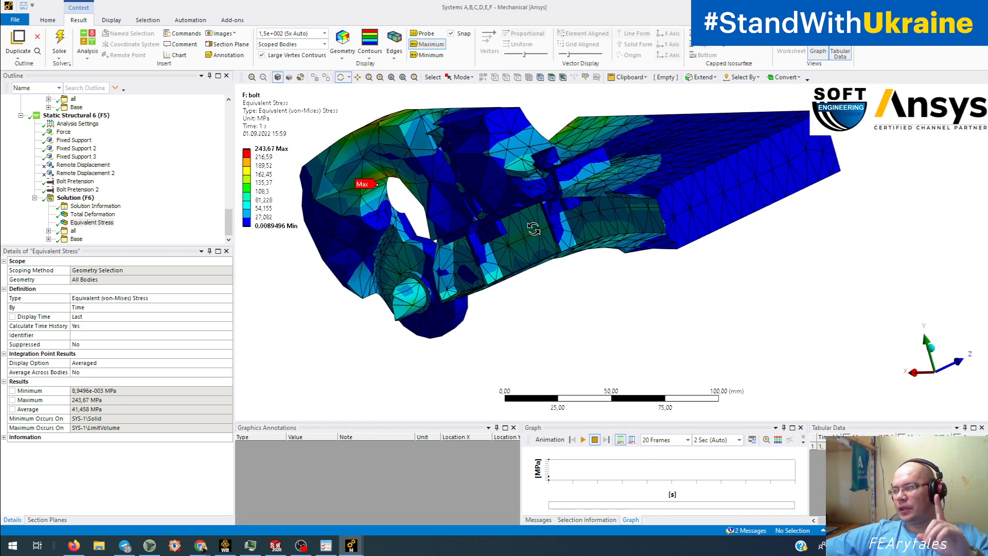
- Bring the Systems O,P,Q window forward and orbit the O model's 10000 N Force view
left_click(354, 546)
left_click(242, 496)
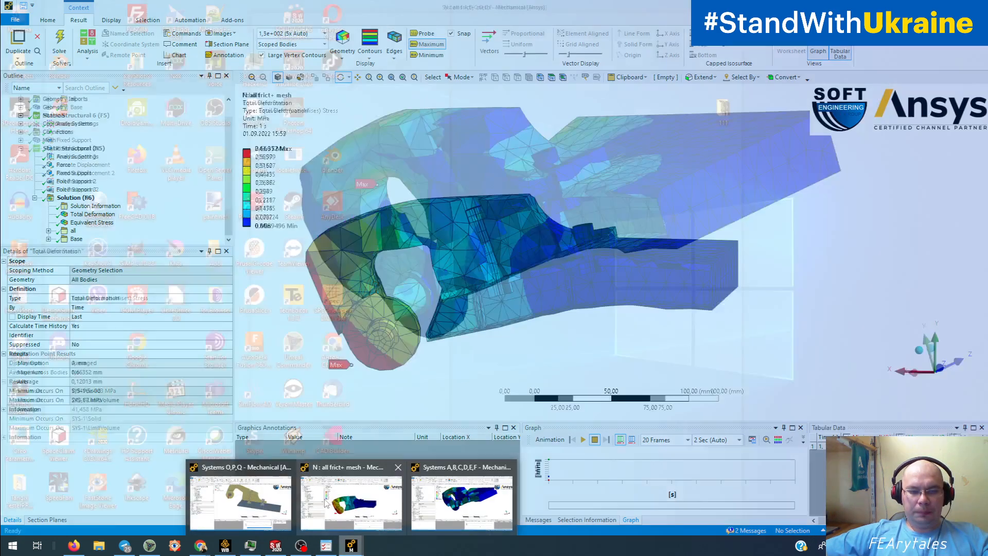
left_click(243, 497)
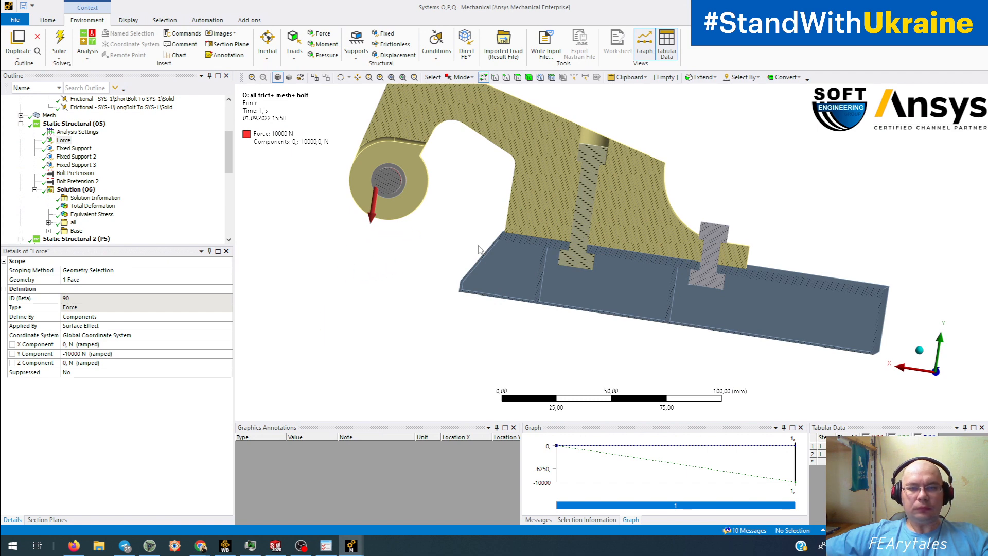
middle_click_drag(478, 246, 453, 250)
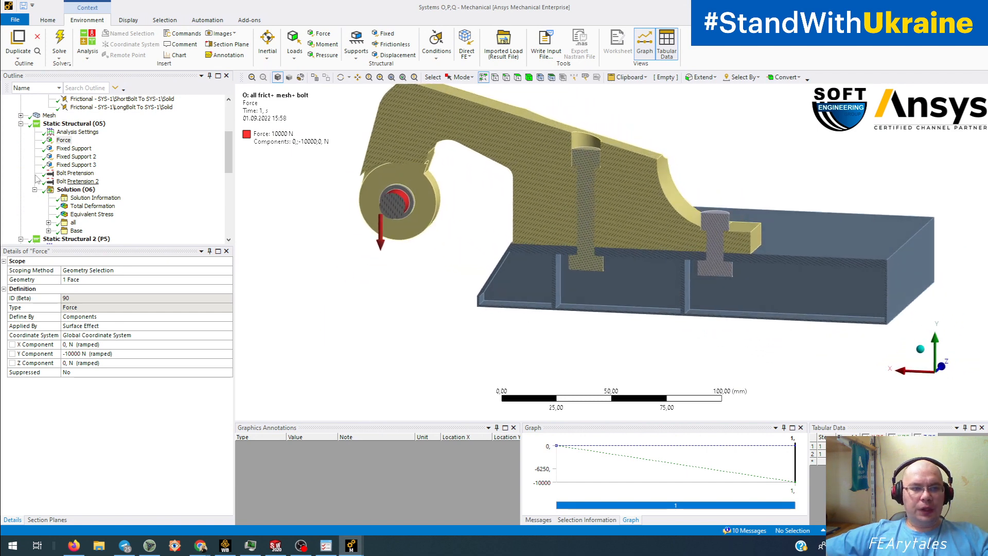
scroll(103, 133, "up", 4)
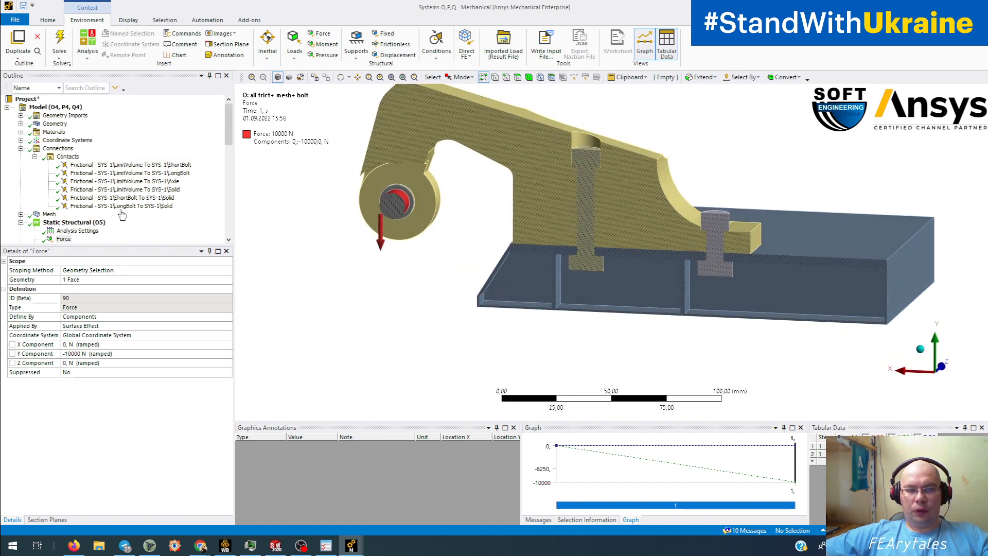
- Show the O variant's Equivalent Stress, peaking at 279.87 MPa, and rotate it slightly
scroll(111, 164, "down", 5)
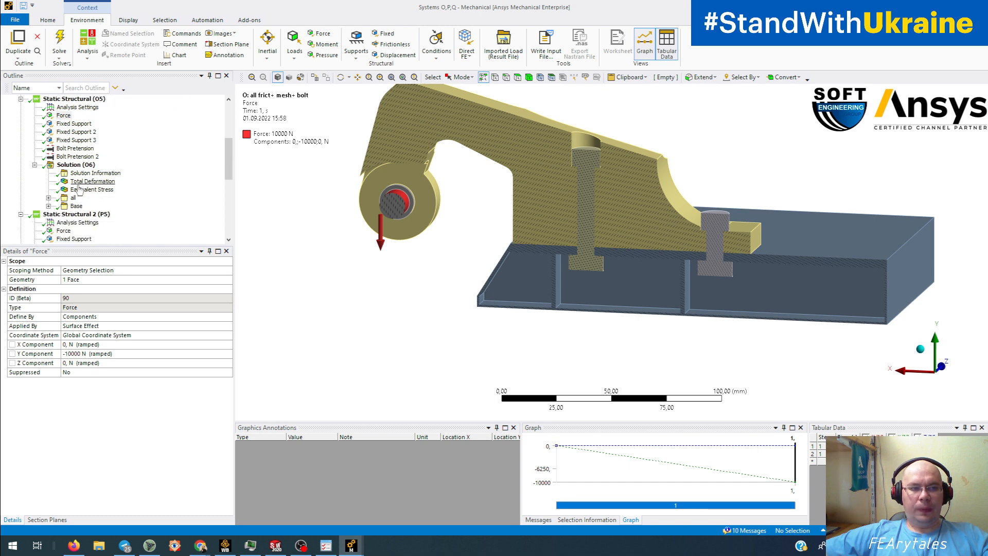
left_click(90, 190)
middle_click_drag(617, 282, 604, 290)
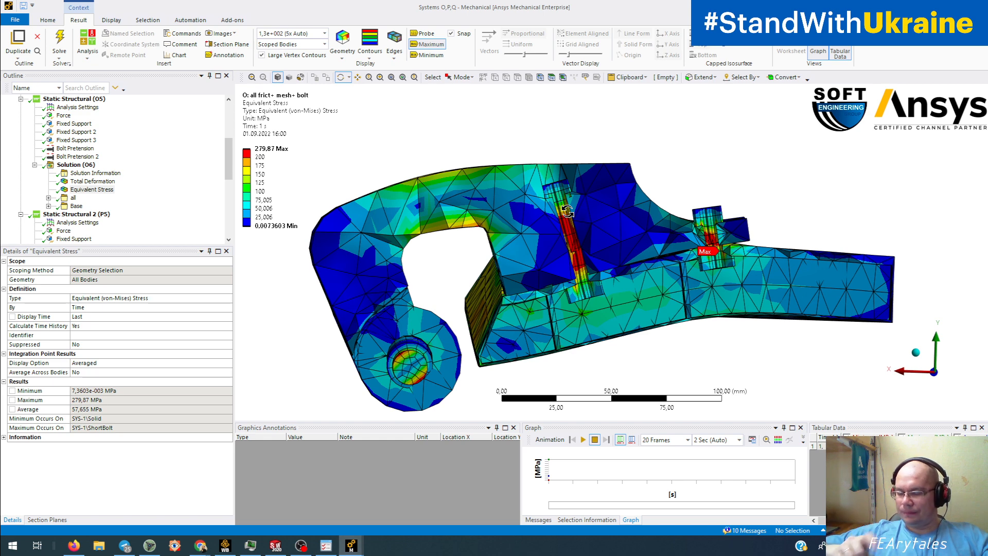
scroll(113, 191, "down", 7)
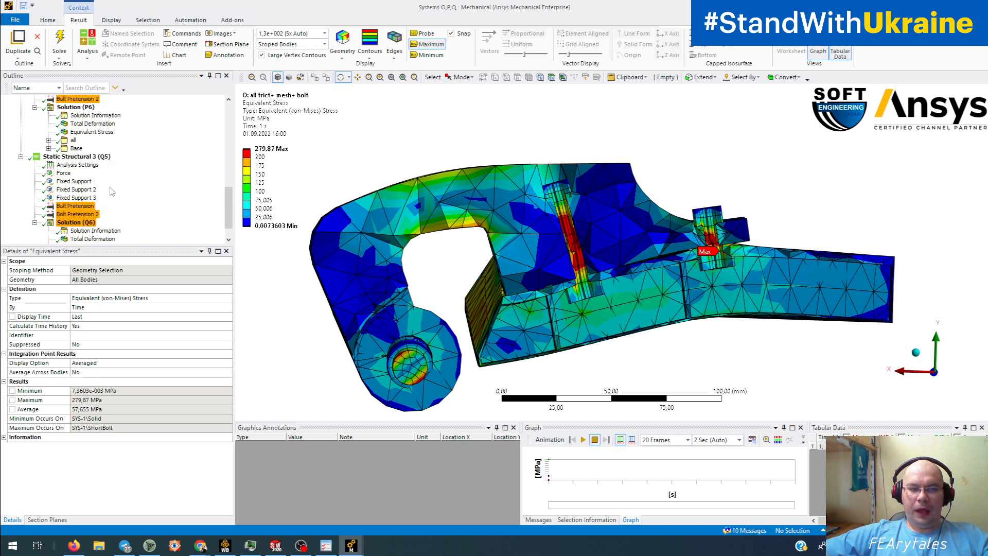
scroll(112, 191, "down", 1)
- Show the Q variant's 2062.5 MPa von Mises stress and orbit to an angled view
left_click(103, 222)
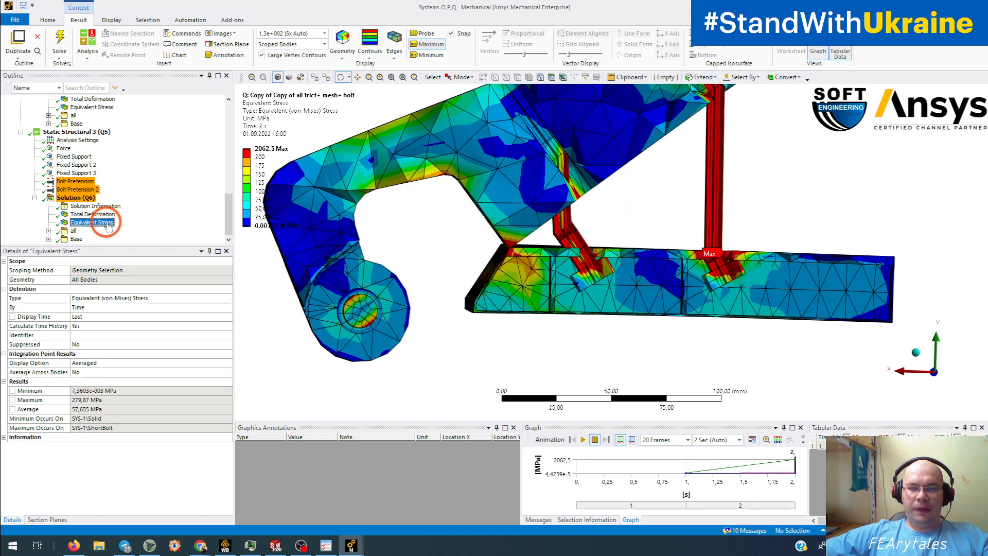
left_click(426, 245)
scroll(571, 260, "down", 2)
scroll(571, 261, "up", 2)
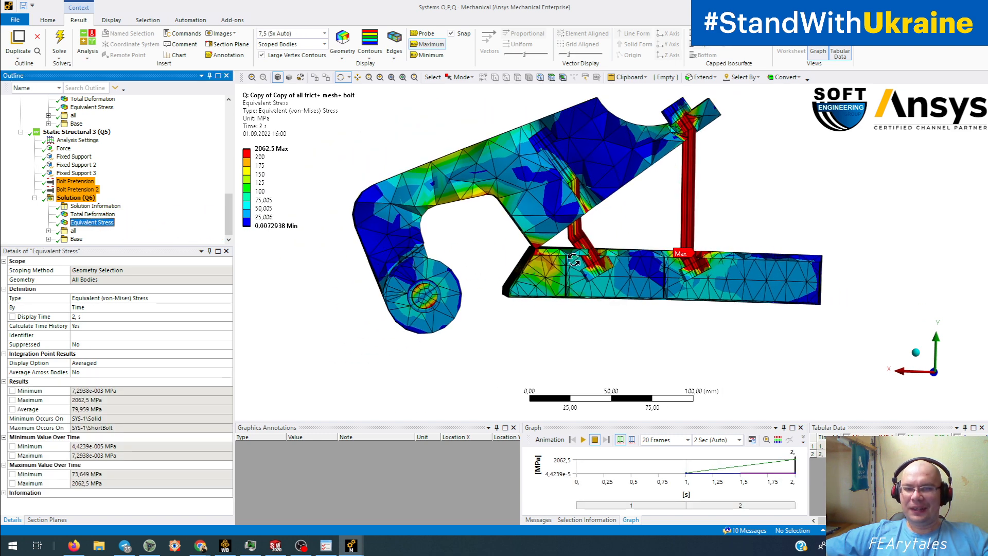
middle_click_drag(625, 254, 603, 291)
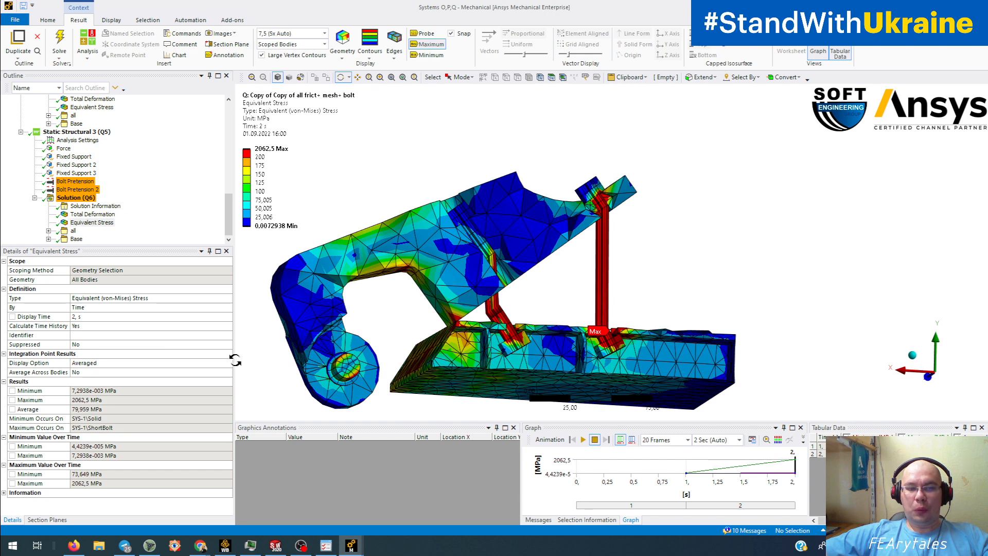
- Check the Q variant's bolt pretension, then show its 11.246 mm total deformation
left_click(74, 181)
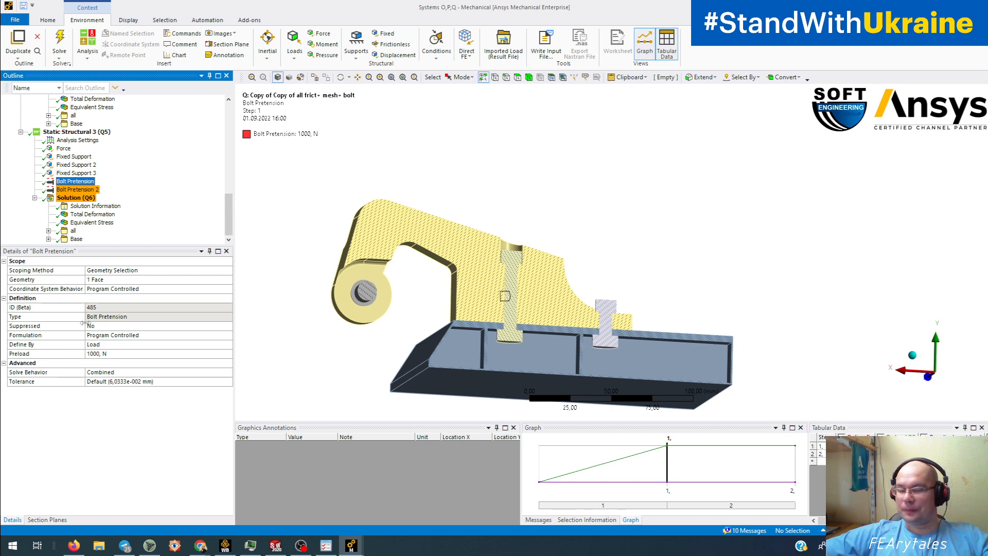
left_click(90, 222)
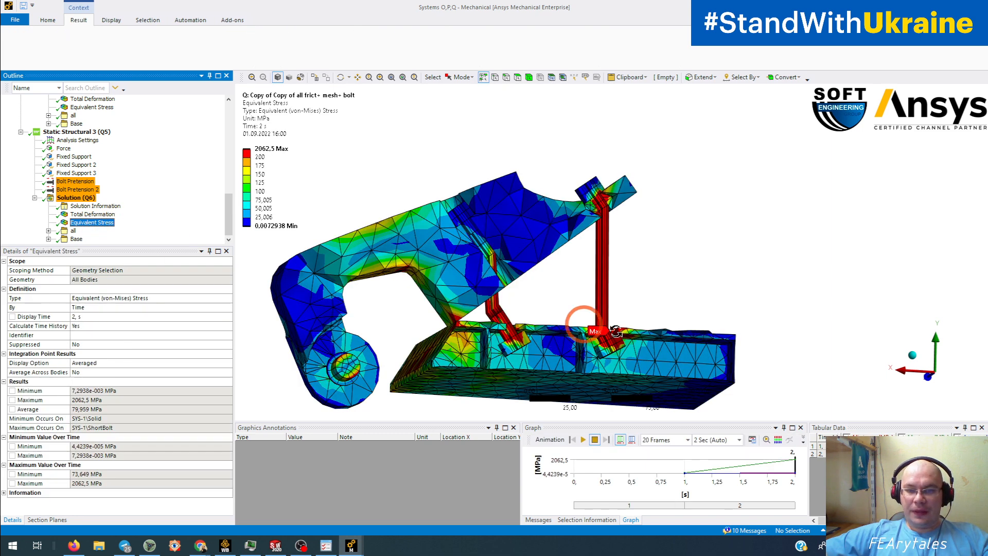
middle_click_drag(591, 326, 577, 346)
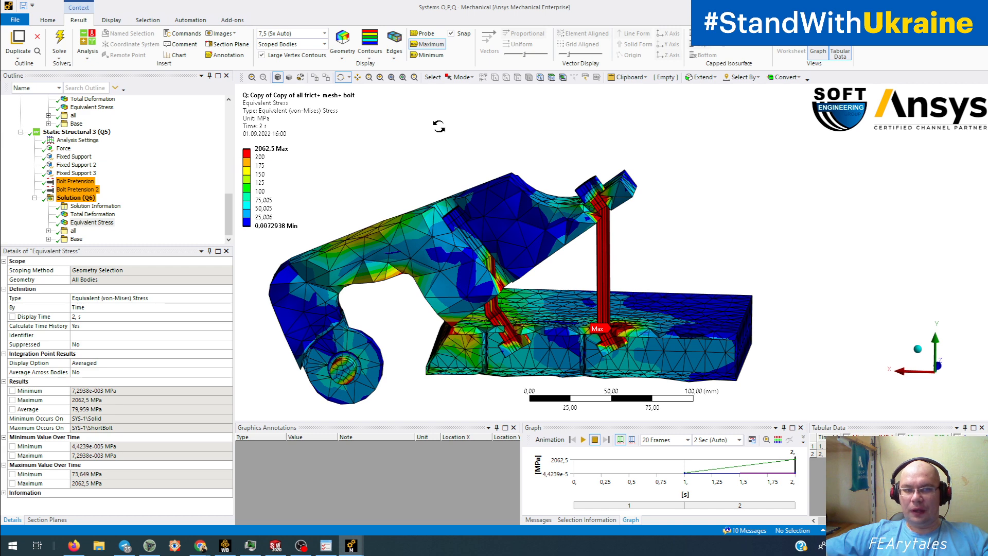
left_click(93, 214)
left_click(503, 298)
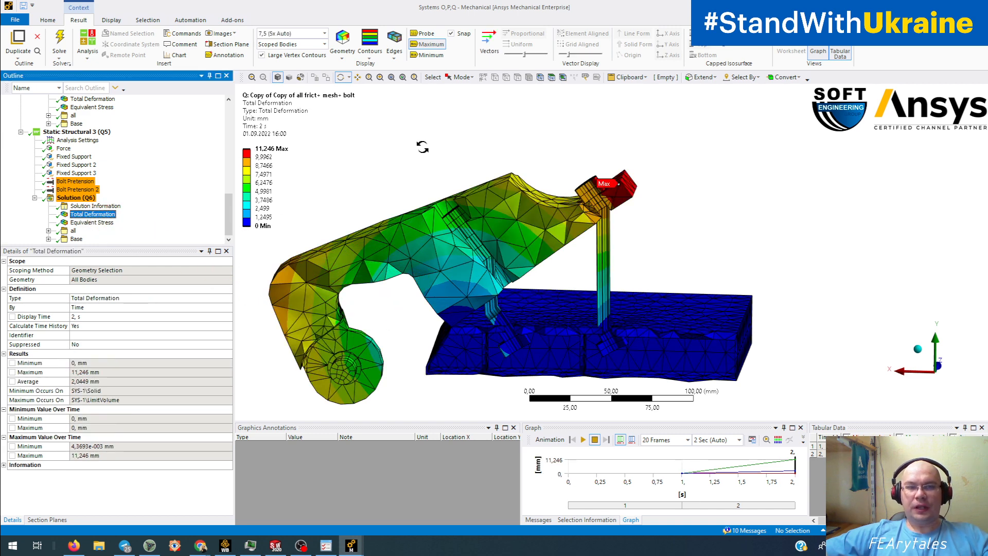
- Draw the Q variant's deformation at 1.0 (True Scale) and orbit and pan around the clamp
left_click(325, 34)
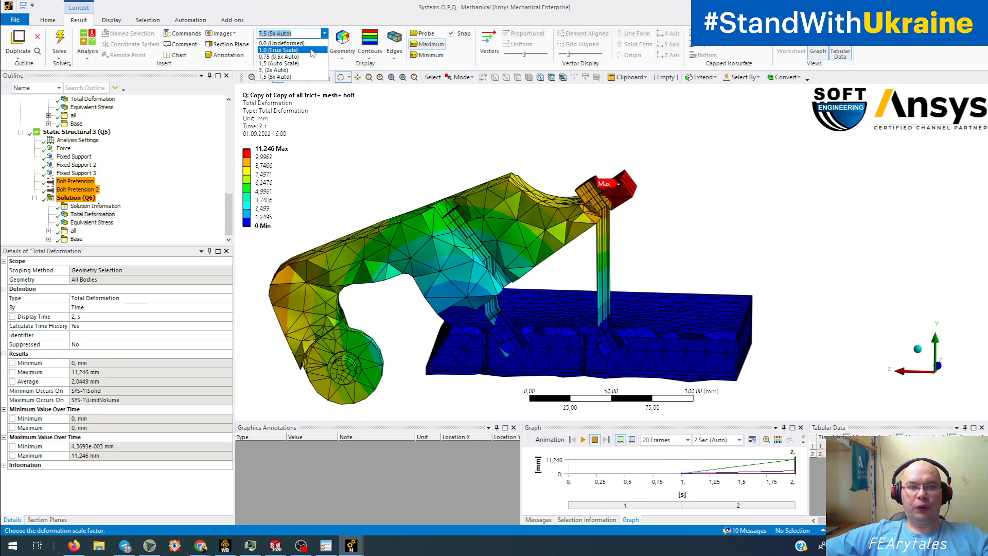
left_click(311, 56)
left_click_drag(690, 269, 705, 230)
scroll(612, 290, "up", 4)
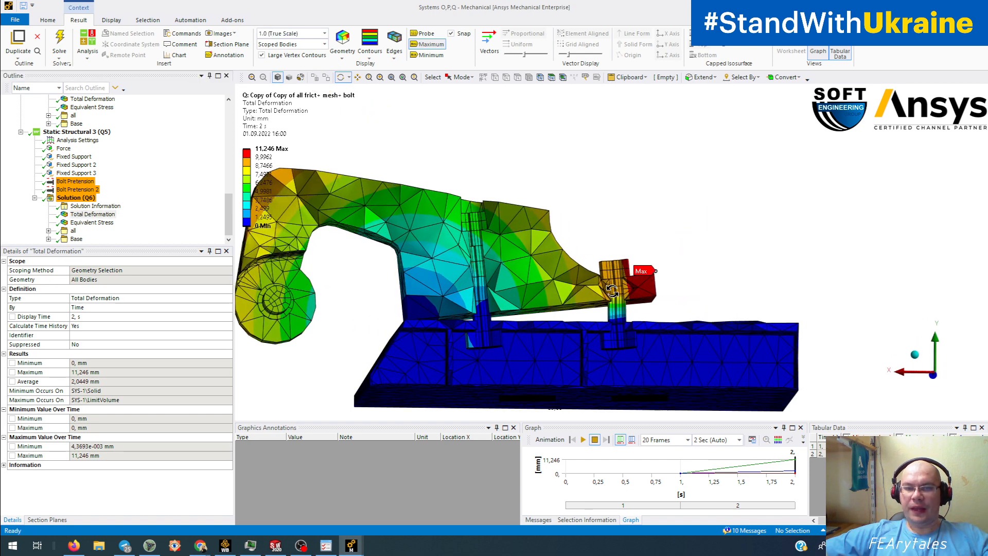
scroll(596, 285, "down", 4)
left_click_drag(586, 280, 573, 289)
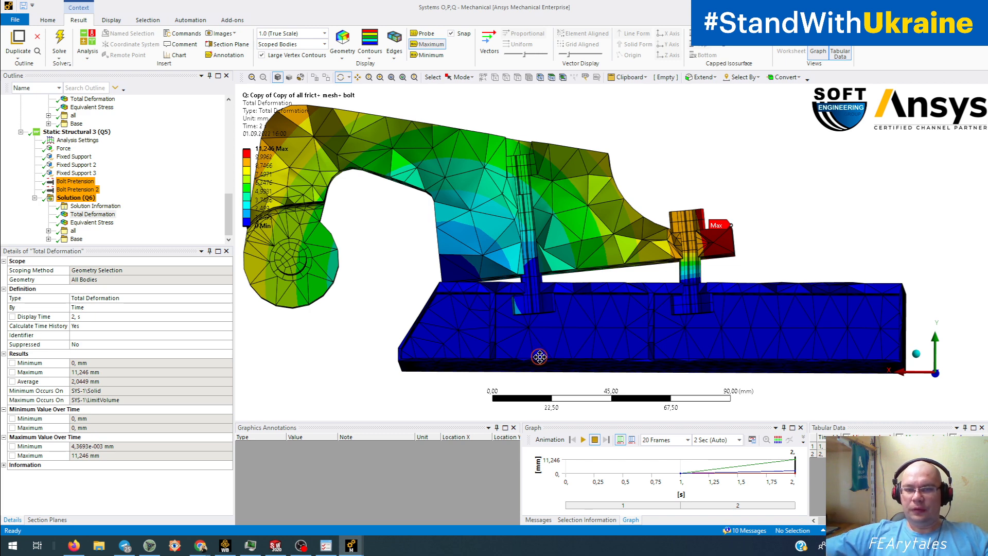
middle_click_drag(538, 356, 631, 335, "ctrl")
middle_click_drag(563, 268, 536, 289, "ctrl")
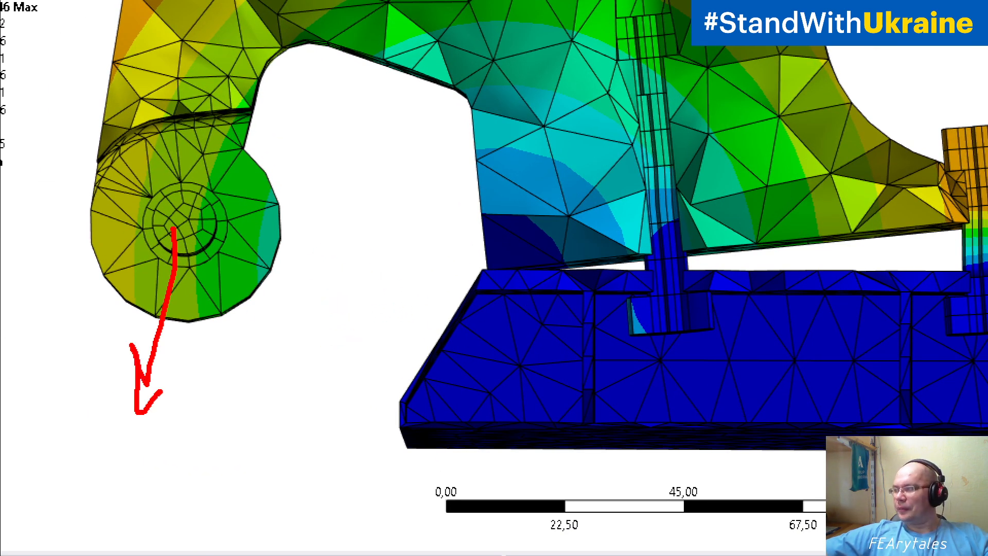
left_click_drag(663, 157, 659, 225)
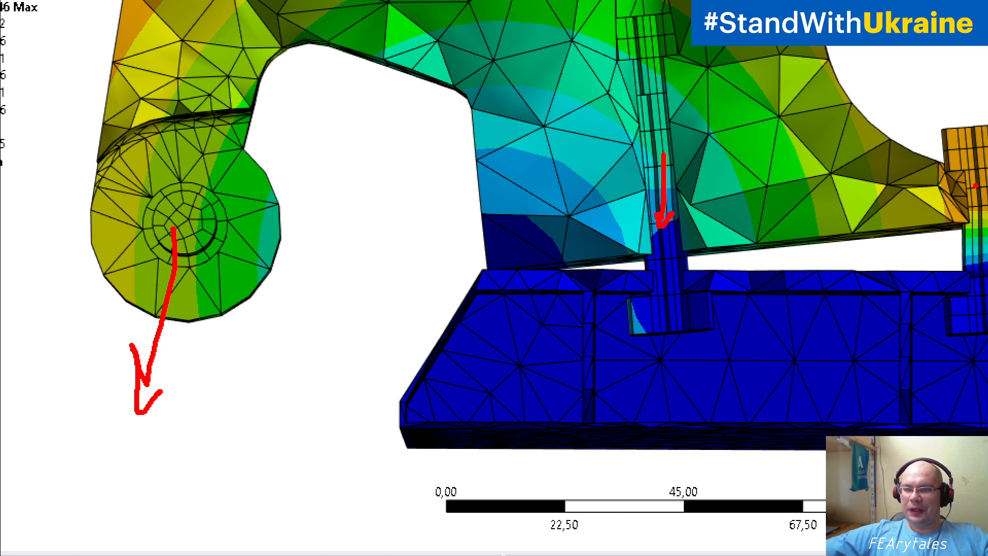
left_click_drag(979, 163, 980, 214)
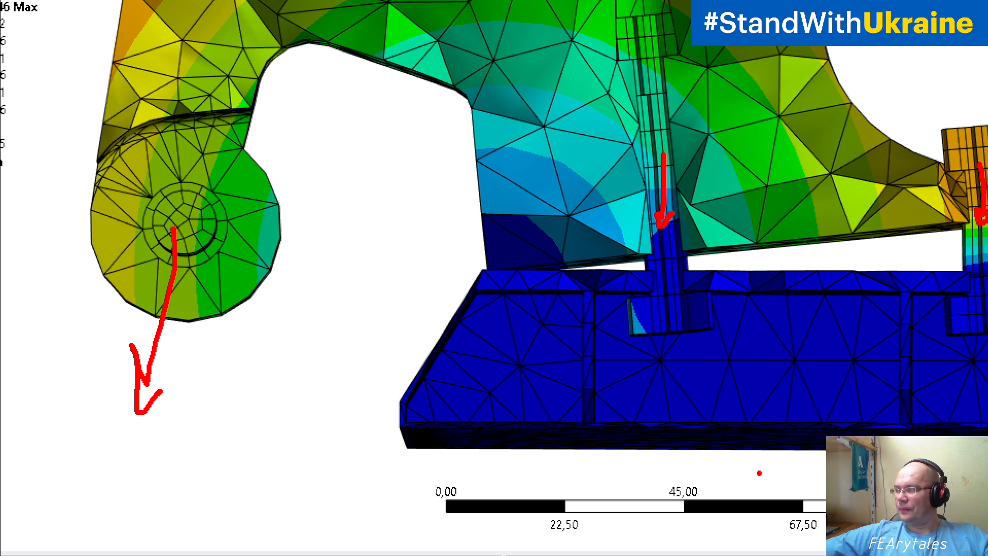
key("Escape")
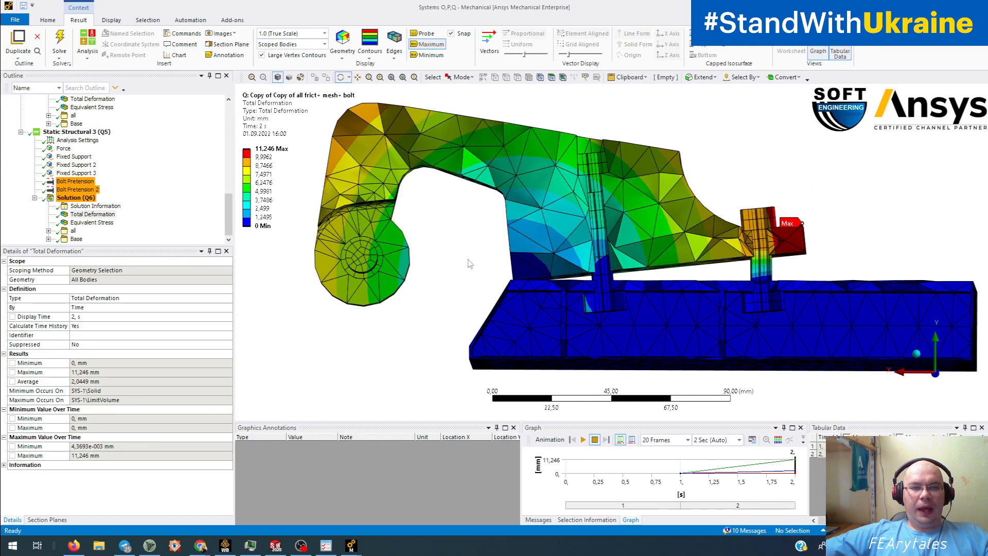
- Exaggerate deformation at 7.5 (5x Auto), then show the Q variant's 1000 N bolt pretension
left_click(325, 33)
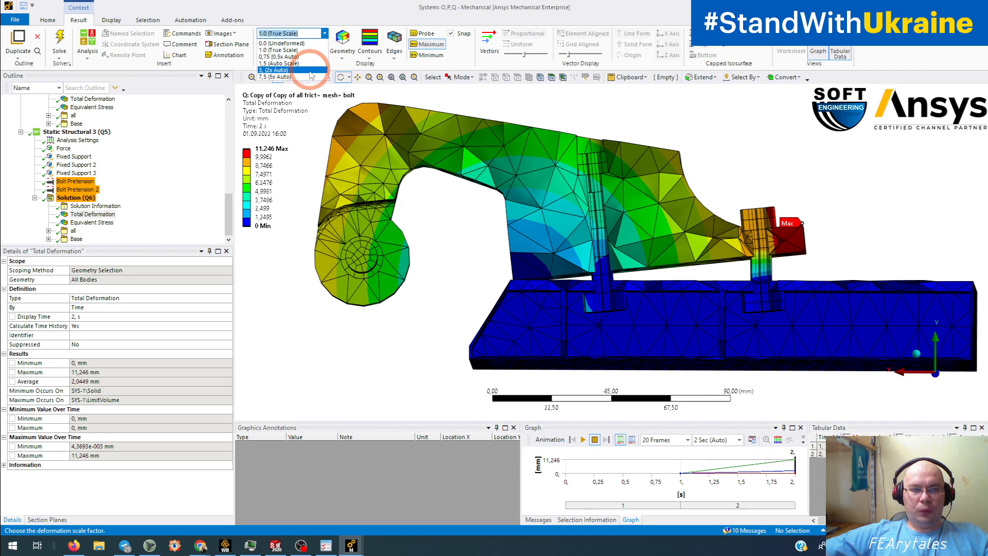
left_click(275, 77)
left_click_drag(620, 280, 613, 355)
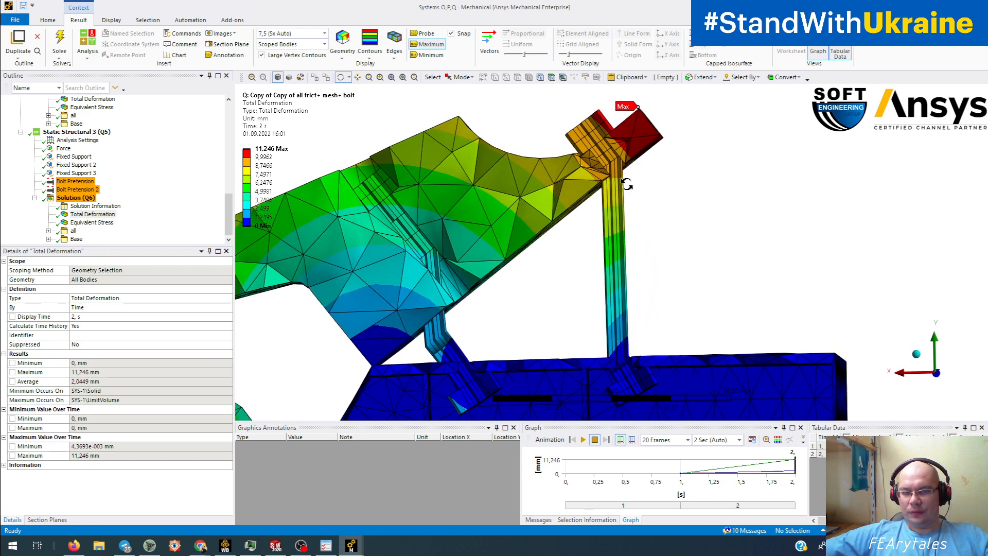
left_click_drag(589, 280, 471, 273)
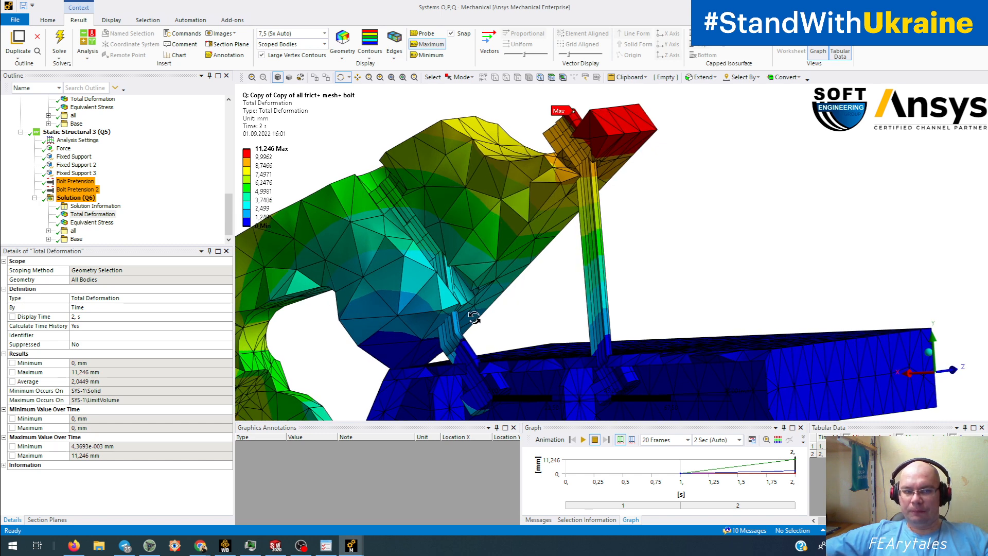
left_click(88, 181)
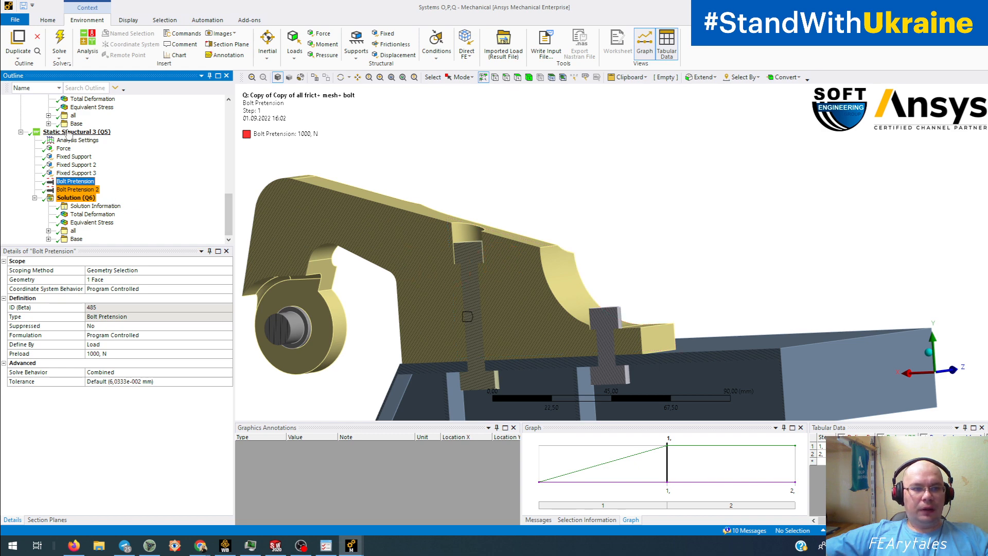
left_click(92, 214)
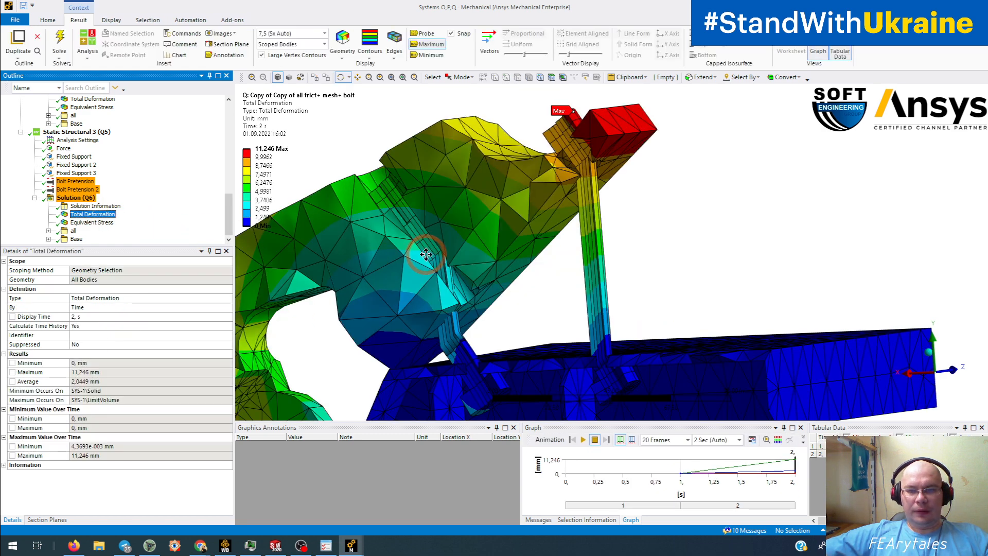
left_click_drag(425, 249, 534, 234)
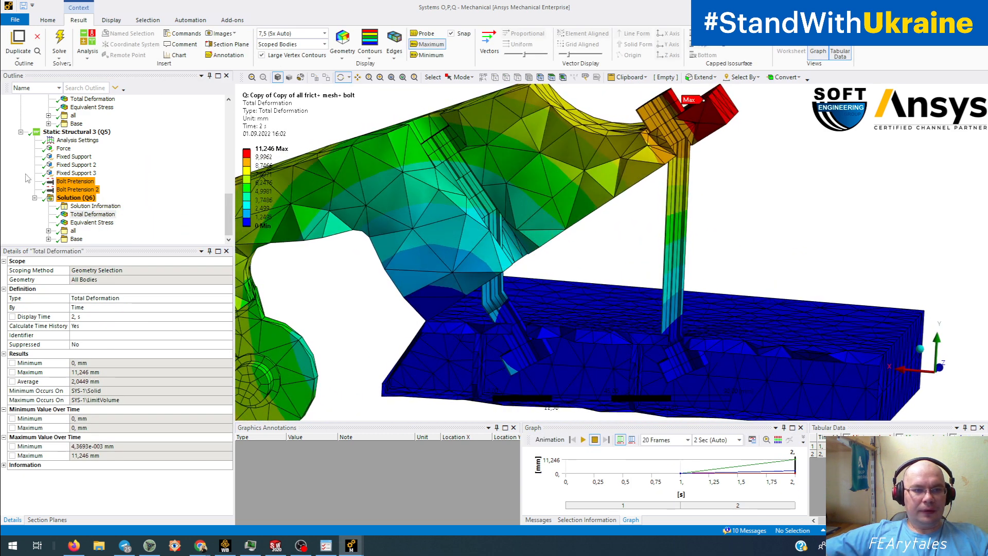
left_click(60, 183)
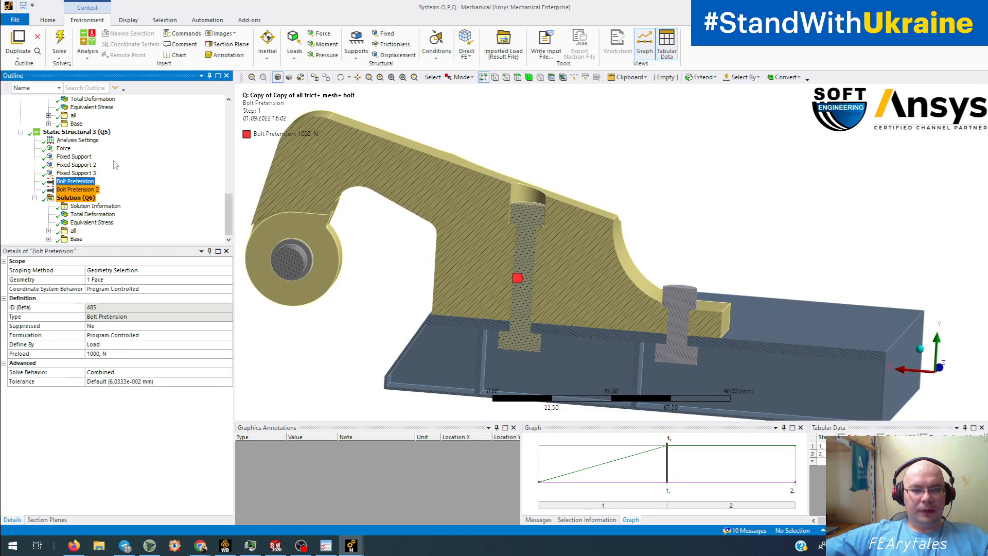
left_click_drag(647, 289, 568, 237)
middle_click_drag(524, 246, 560, 252)
left_click(544, 249)
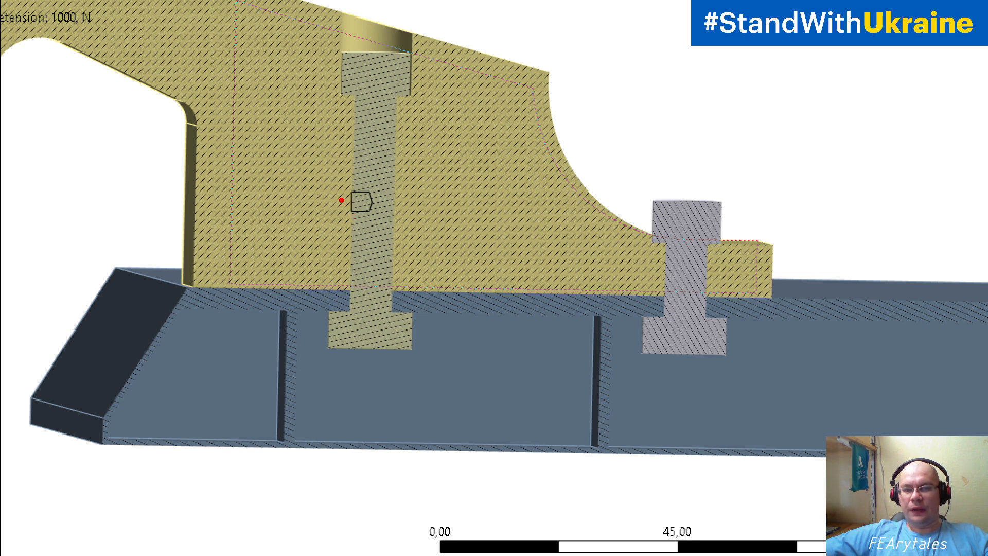
left_click_drag(334, 198, 410, 194)
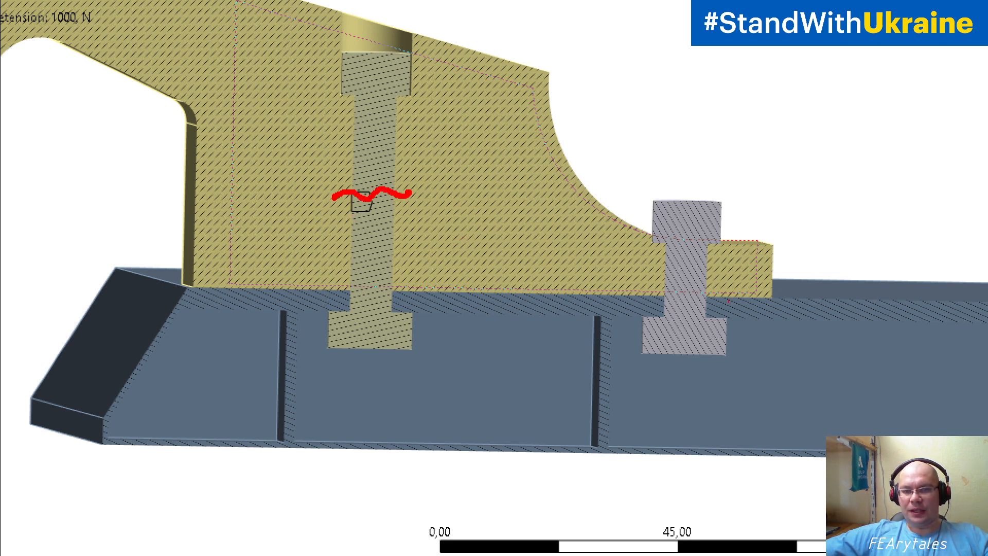
left_click_drag(662, 272, 715, 276)
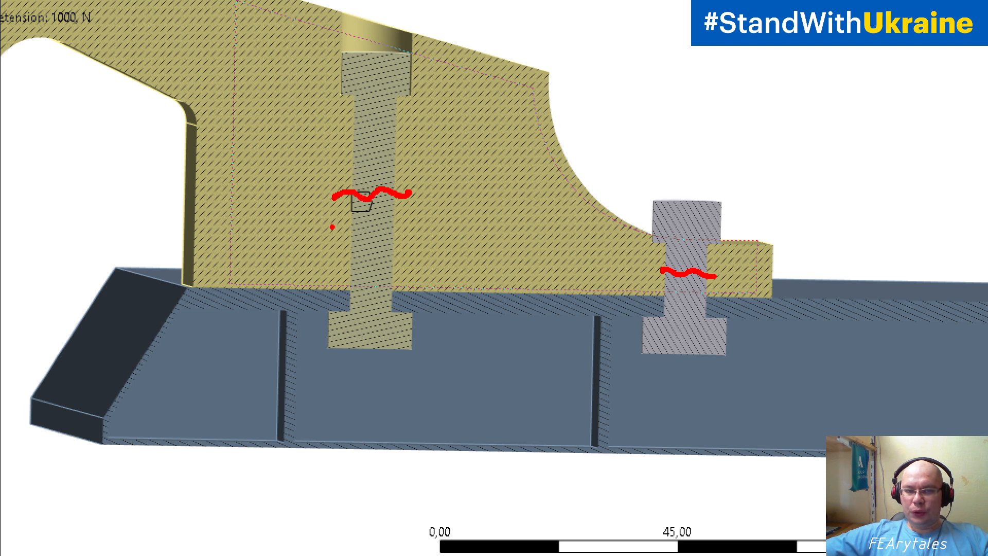
mouse_move(333, 226)
left_mouse_down()
mouse_move(388, 234)
mouse_move(409, 226)
left_mouse_up()
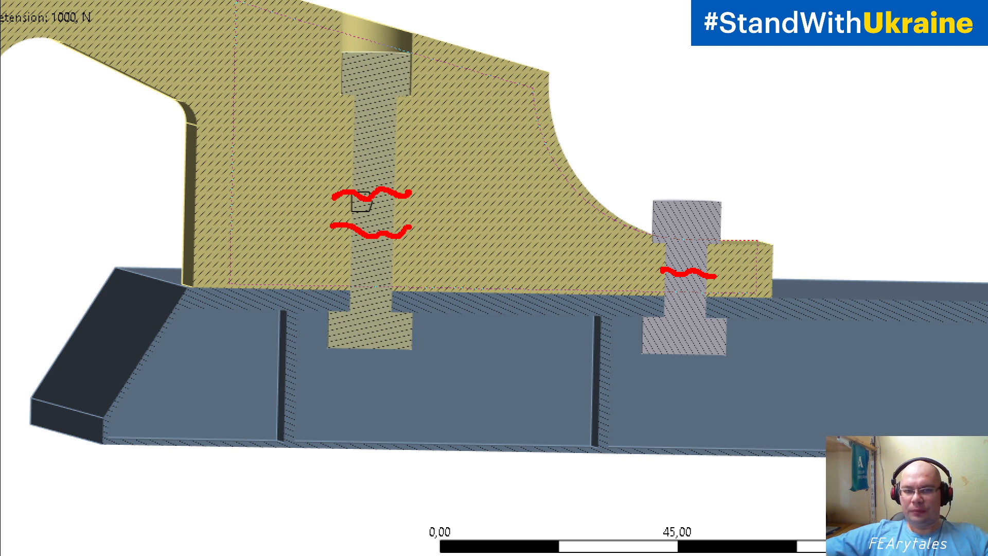
left_click_drag(651, 288, 704, 295)
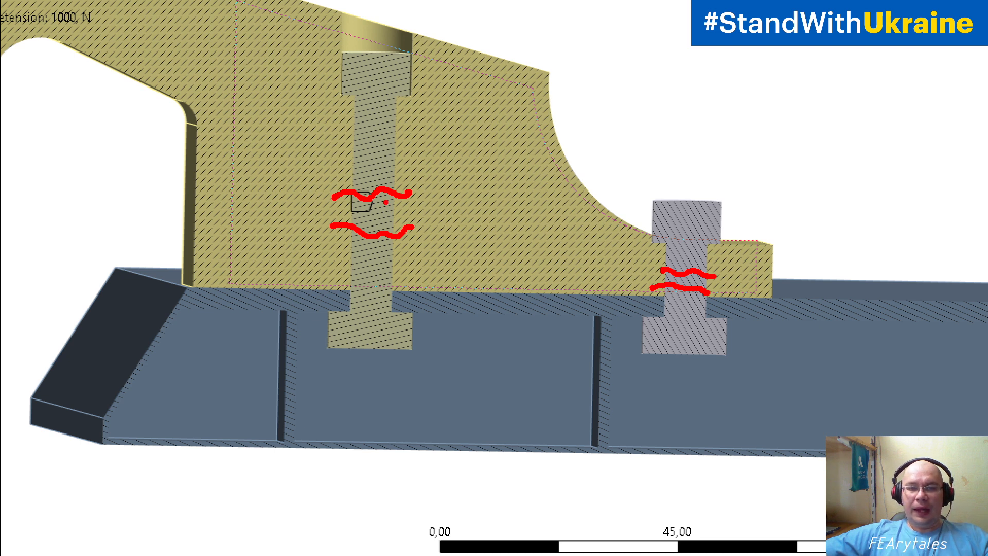
left_click_drag(386, 202, 378, 221)
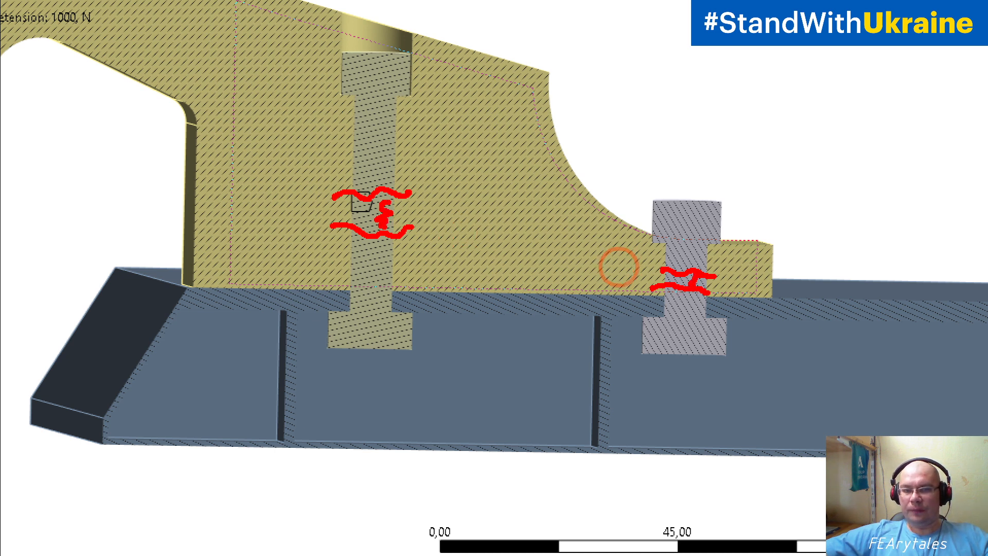
left_click_drag(688, 272, 683, 288)
mouse_move(450, 169)
left_mouse_down()
mouse_move(460, 227)
mouse_move(489, 203)
left_mouse_up()
mouse_move(455, 293)
left_mouse_down()
mouse_move(452, 252)
mouse_move(471, 272)
left_mouse_up()
left_click_drag(636, 246, 621, 283)
mouse_move(616, 337)
left_mouse_down()
mouse_move(607, 298)
mouse_move(621, 314)
left_mouse_up()
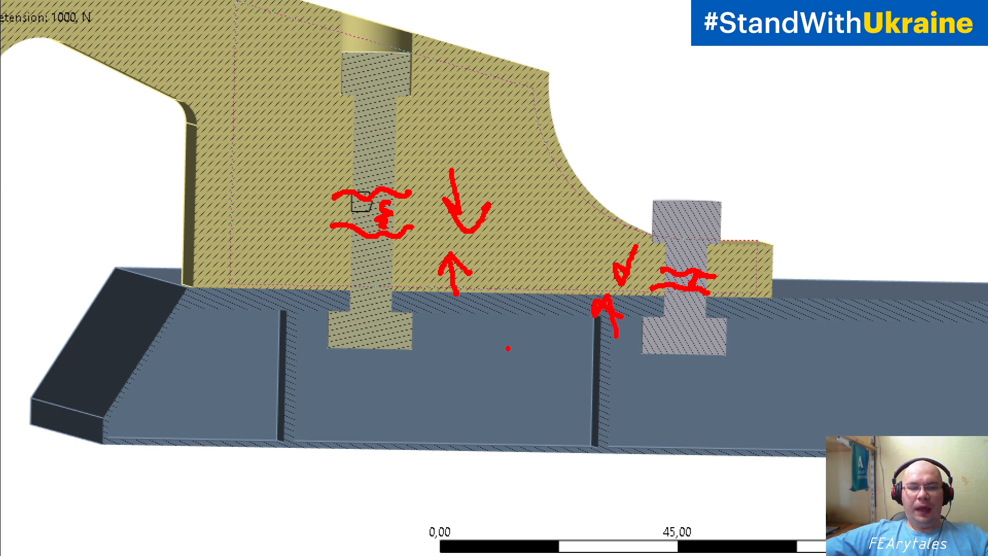
key("Escape")
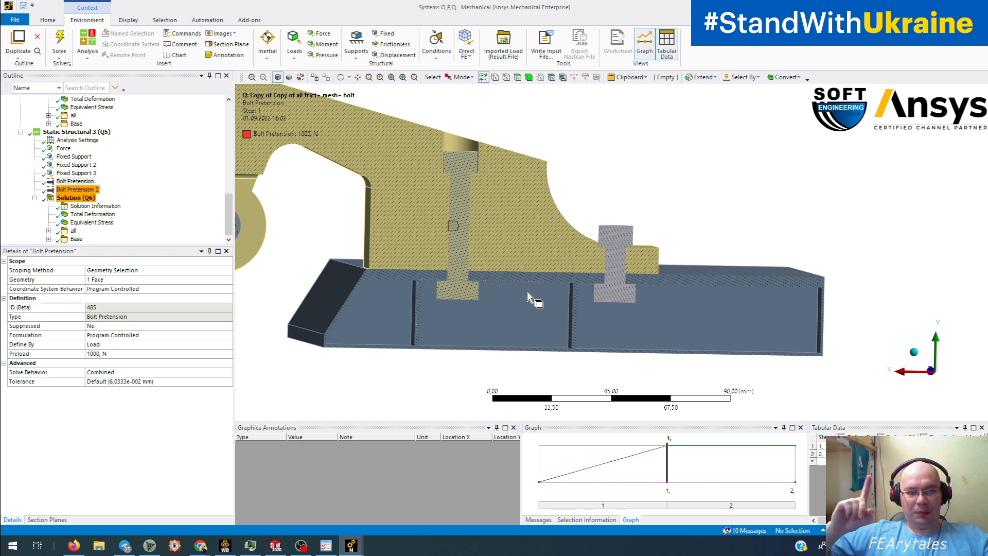
- Show the Q variant's Total Deformation (11.246 mm max, 5x exaggeration) and orbit the deformed model
middle_click_drag(603, 279, 689, 291, "ctrl")
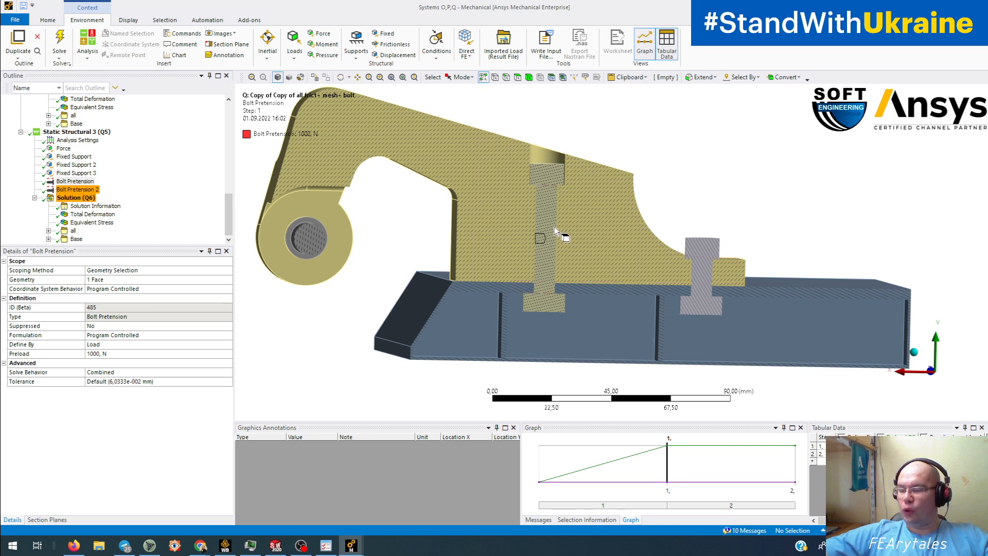
middle_click_drag(566, 235, 535, 243)
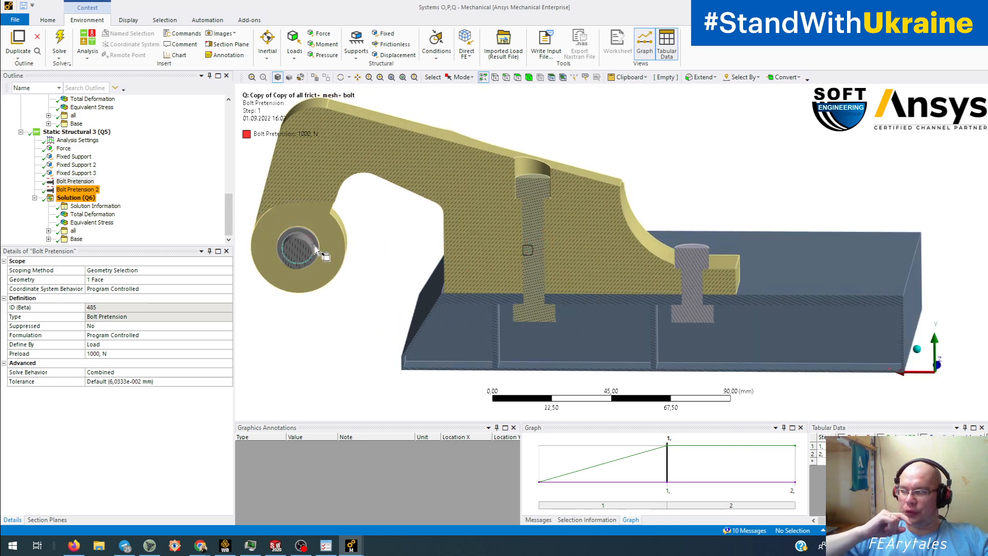
left_click(107, 216)
middle_click_drag(595, 247, 589, 327)
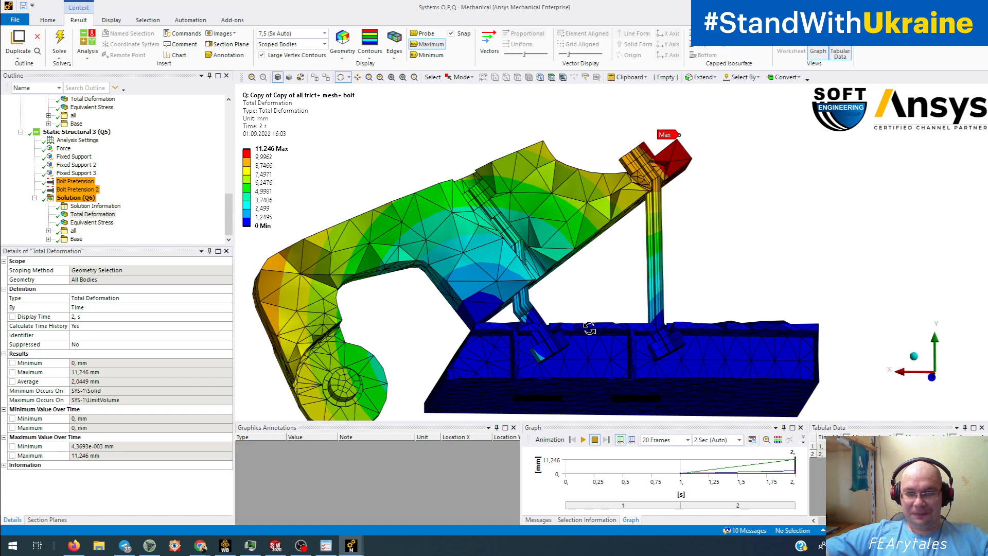
- Display the P variant's Equivalent Stress result under Solution (P6), peaking at 282.97 MPa
mouse_move(601, 312)
middle_mouse_down()
mouse_move(584, 326)
mouse_move(535, 335)
mouse_move(587, 322)
middle_mouse_up()
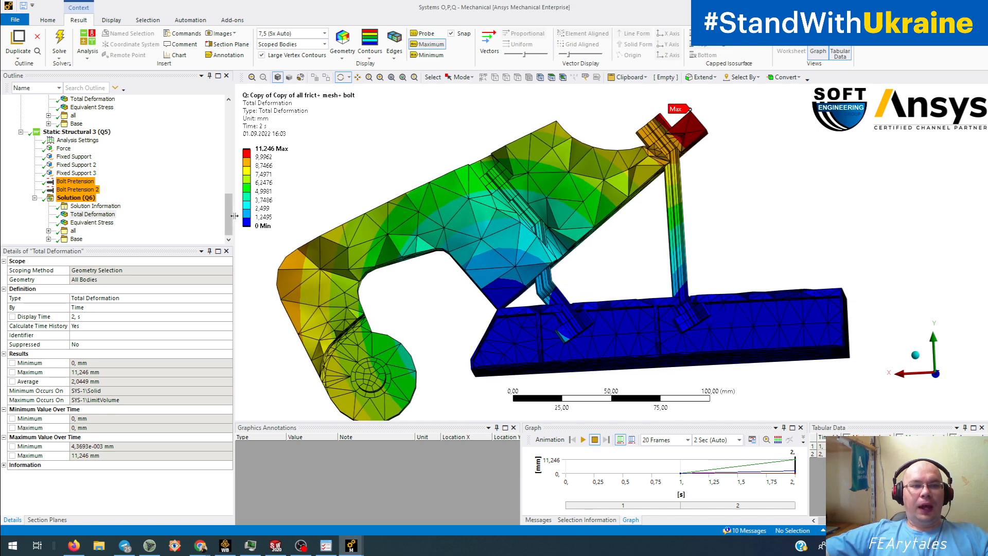
left_click_drag(229, 216, 229, 196)
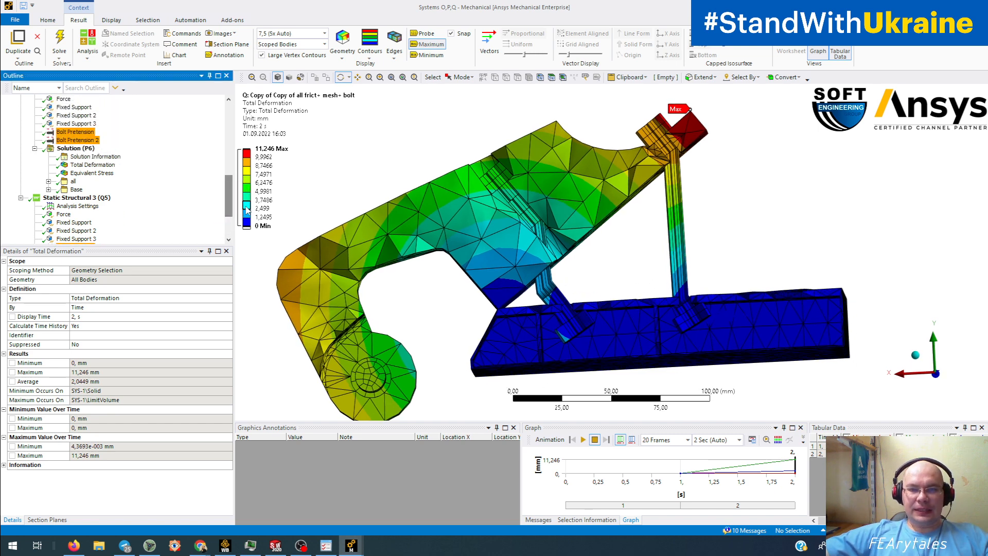
left_click(91, 172)
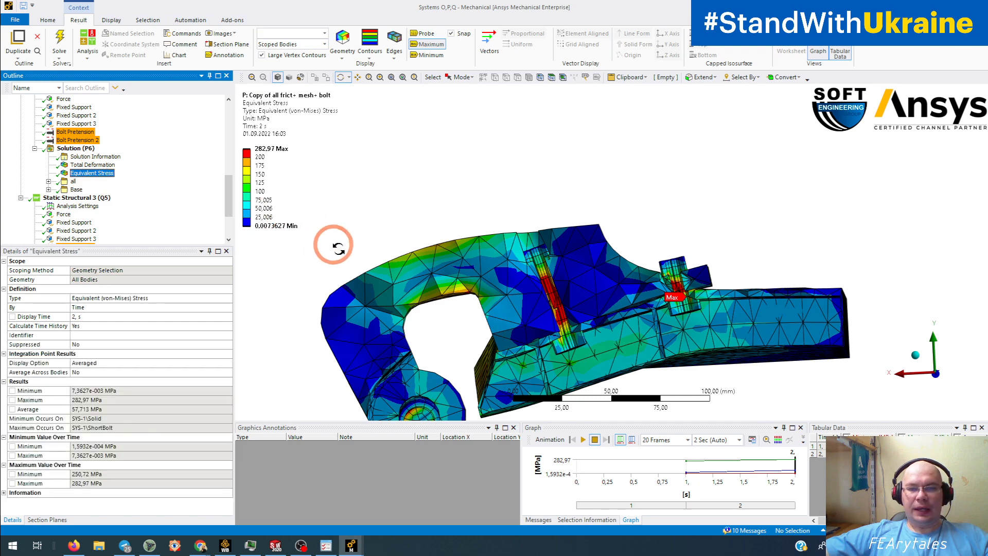
- Zoom in on the bolts and rotate around the bolt shank to inspect the stress
middle_click_drag(335, 246, 364, 244)
scroll(464, 296, "up", 6)
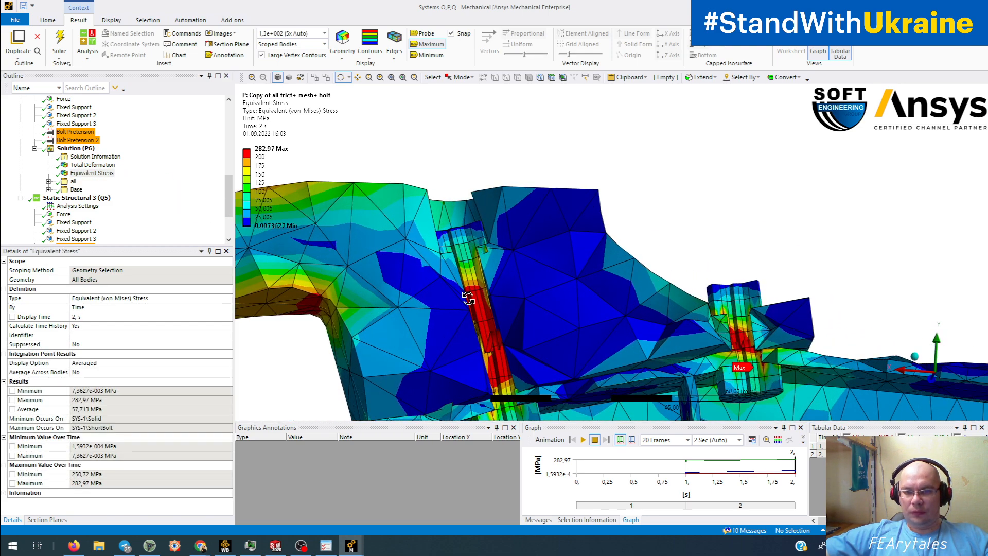
scroll(467, 298, "up", 5)
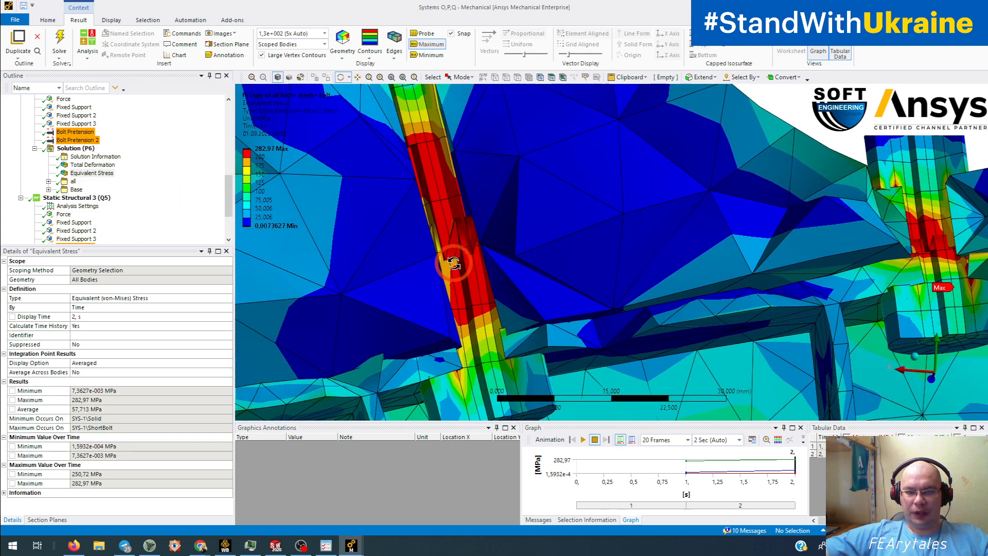
scroll(454, 263, "up", 4)
middle_click_drag(444, 264, 425, 260)
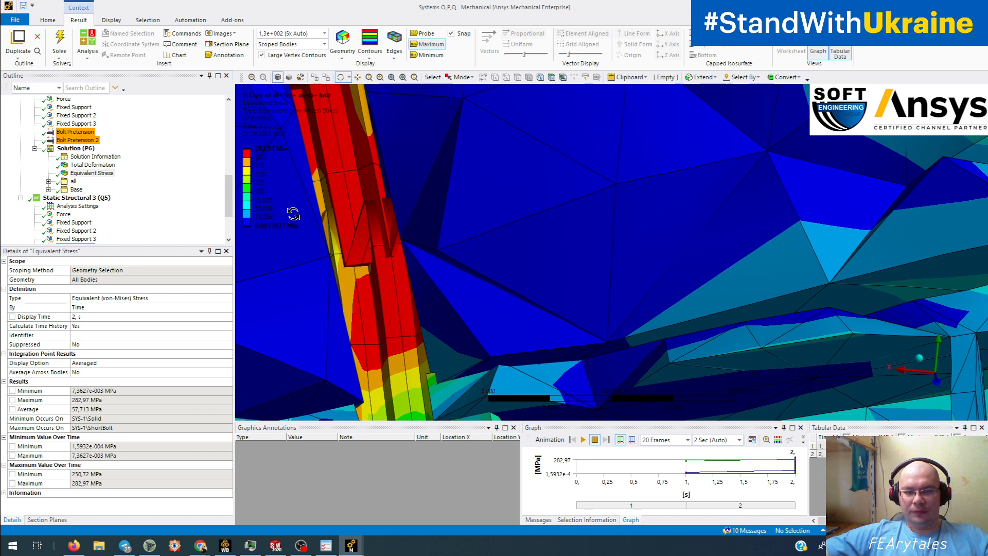
middle_click_drag(293, 214, 431, 206)
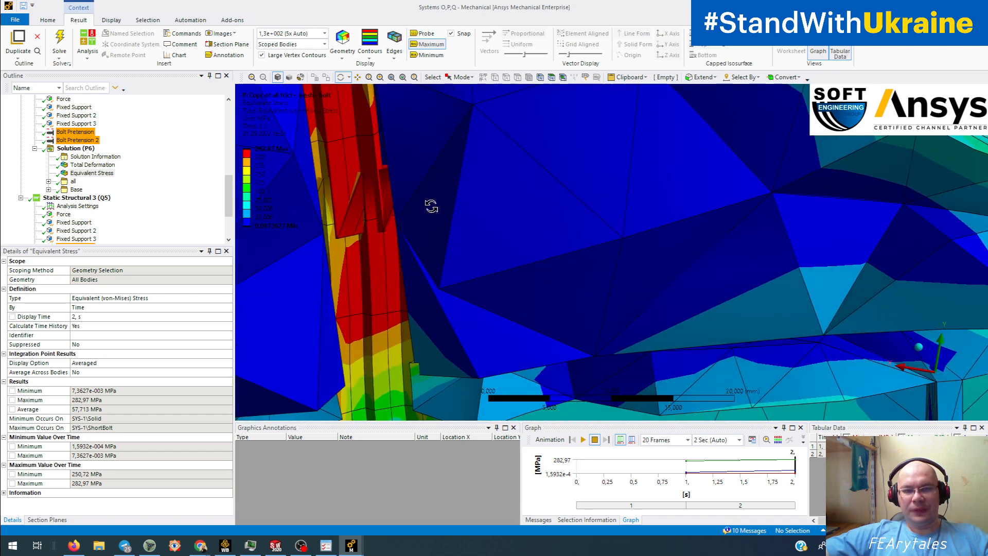
- Zoom out and orbit the whole bracket, then bring the Systems A,B,C,D,E,F window forward
scroll(388, 178, "down", 8)
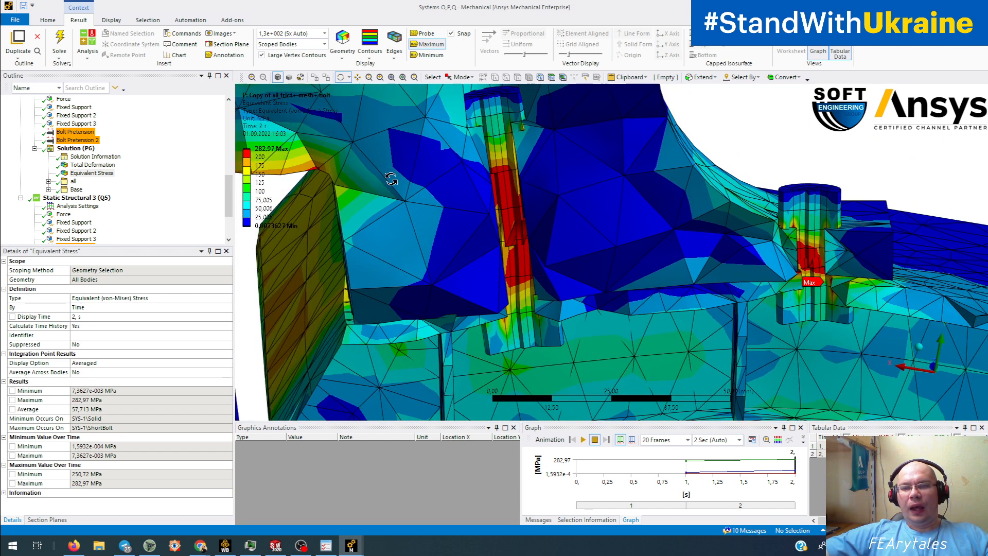
middle_click_drag(391, 179, 446, 202)
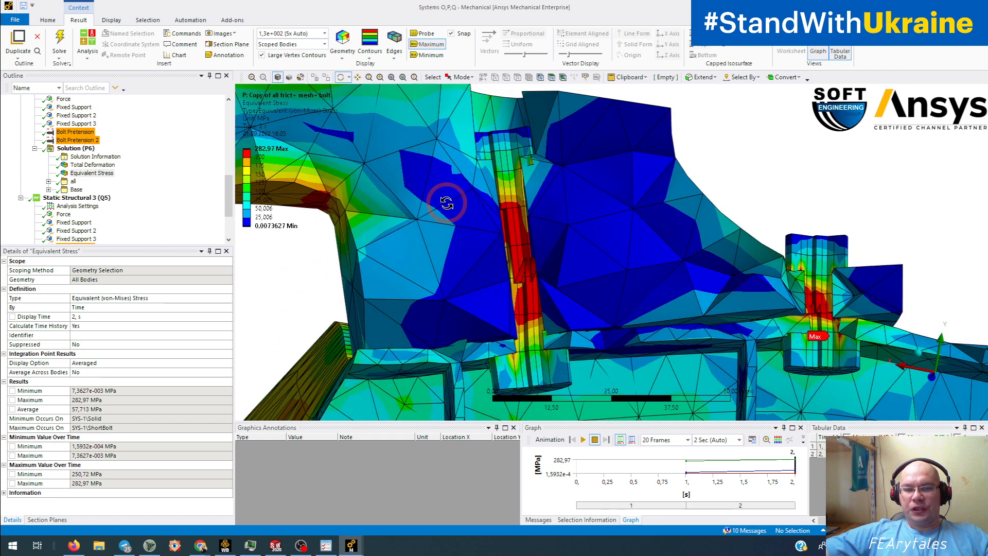
scroll(446, 202, "down", 3)
scroll(514, 229, "down", 3)
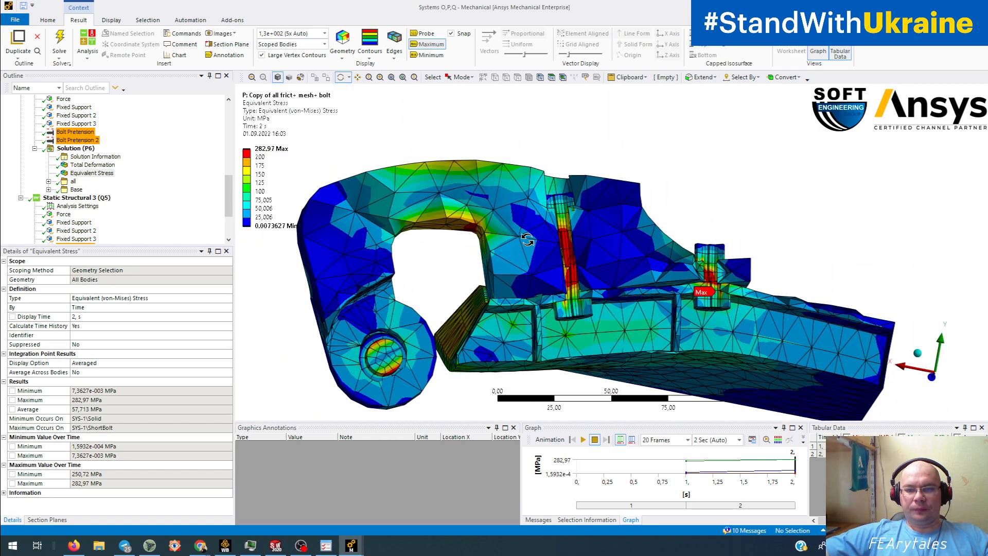
mouse_move(528, 239)
middle_mouse_down()
mouse_move(614, 198)
mouse_move(568, 235)
mouse_move(529, 239)
middle_mouse_up()
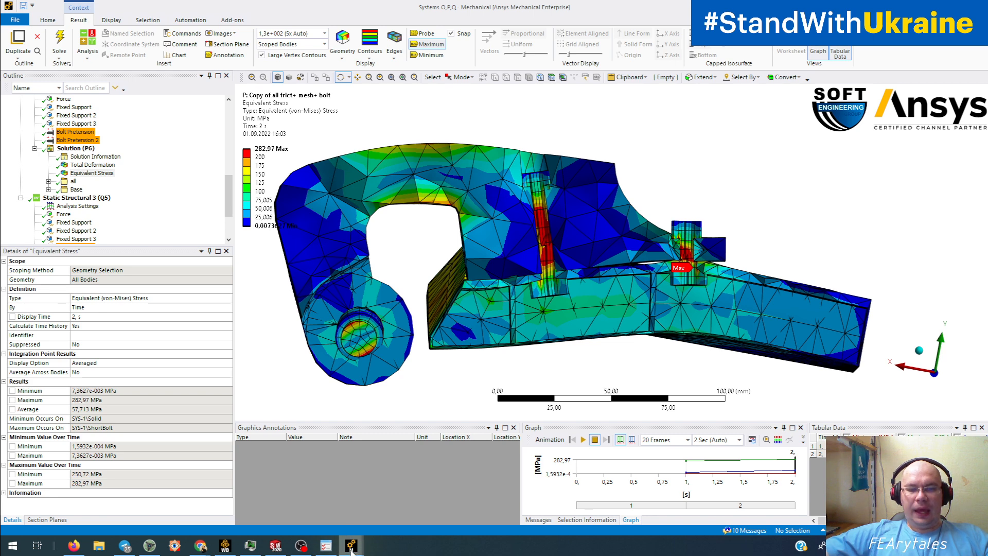
mouse_move(350, 549)
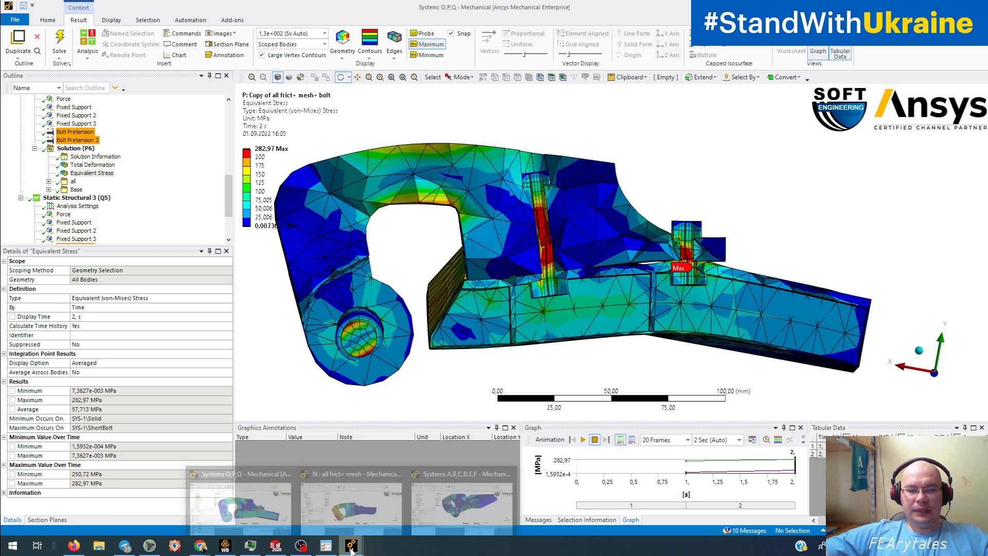
left_click(464, 498)
- Orbit the F variant's 243.67 MPa stress model, then return to the Systems O,P,Q window
left_click_drag(535, 311, 648, 272)
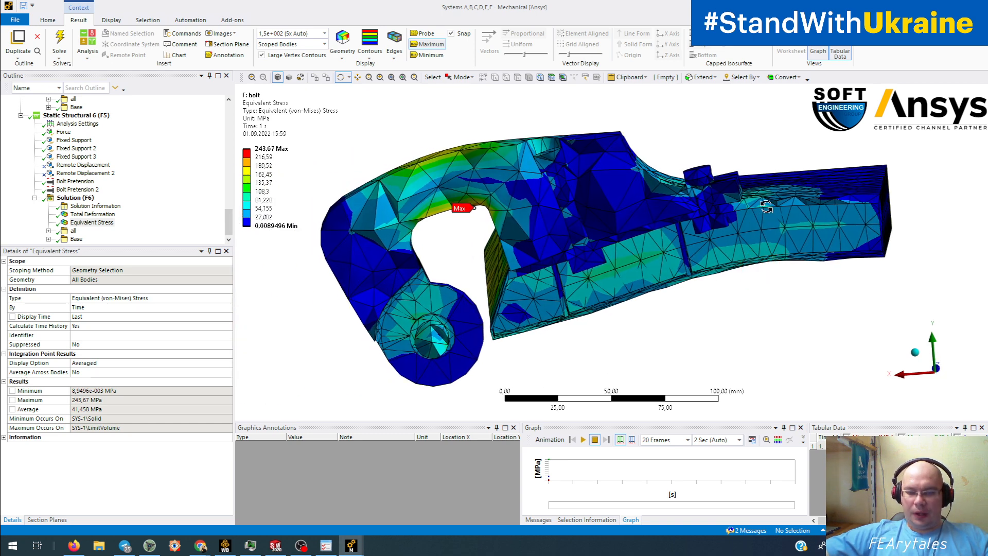
mouse_move(351, 544)
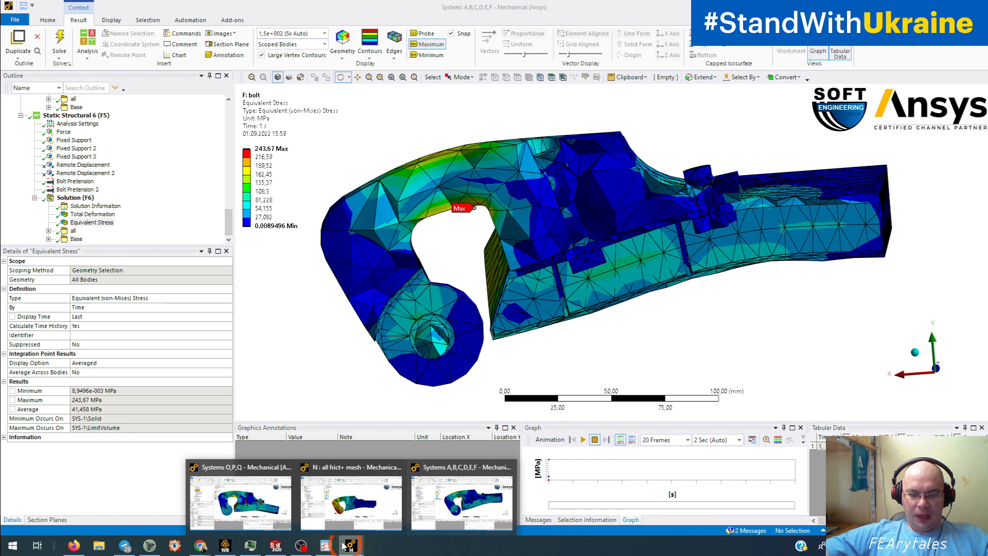
left_click(261, 503)
- Zoom and orbit around the P variant's bolt contact region, then switch back to Systems A–F
scroll(611, 251, "up", 3)
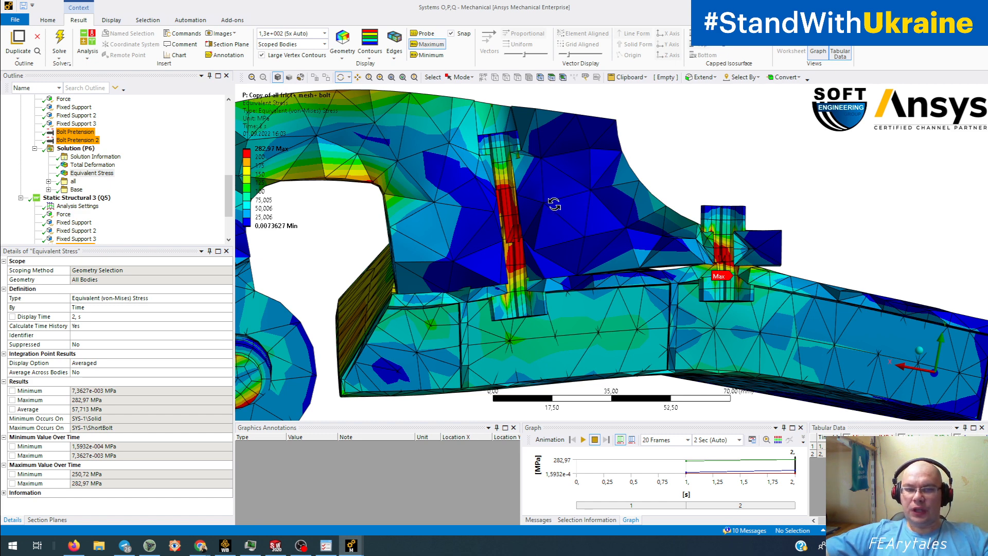
left_click_drag(761, 288, 705, 307)
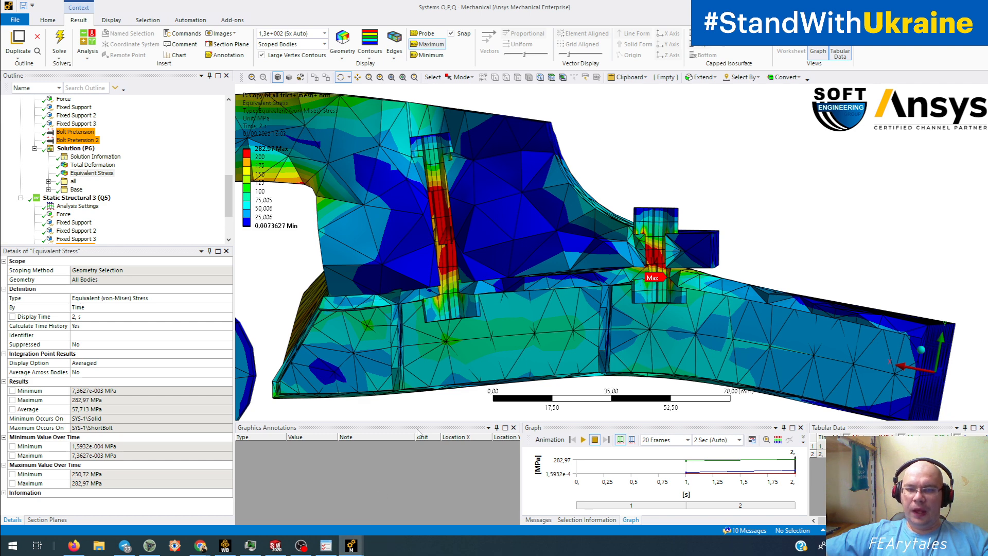
left_click_drag(496, 331, 535, 324)
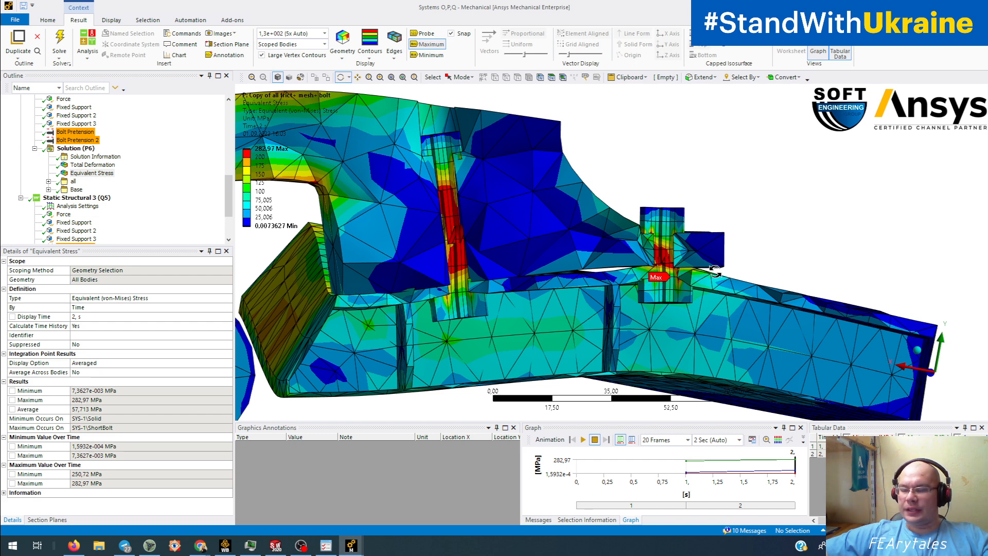
mouse_move(350, 545)
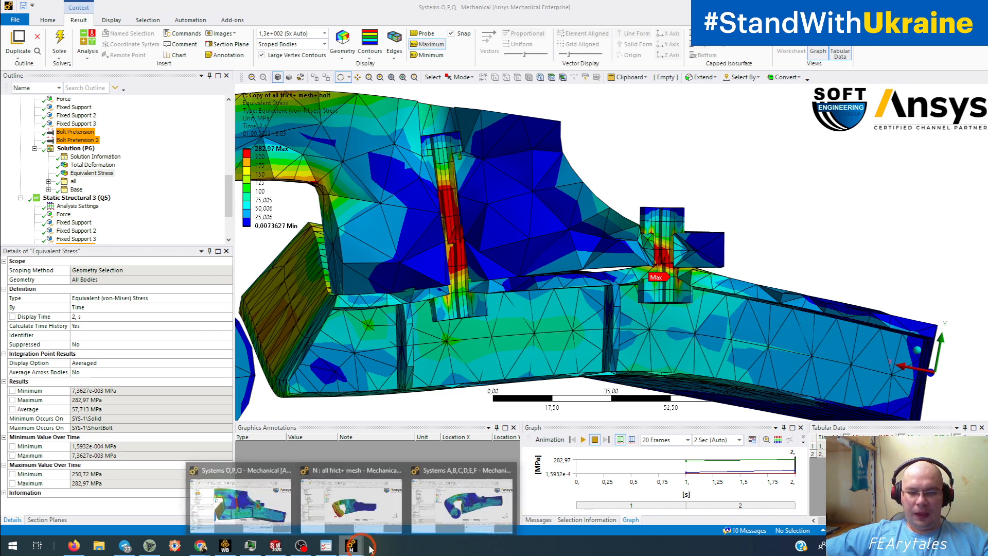
left_click(473, 506)
left_click_drag(727, 357, 672, 198)
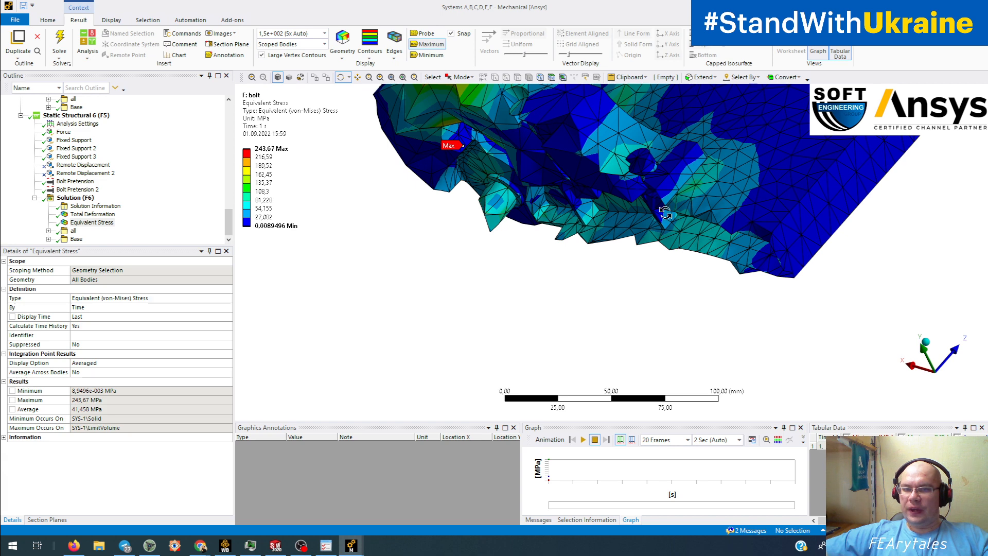
left_click_drag(668, 203, 461, 328)
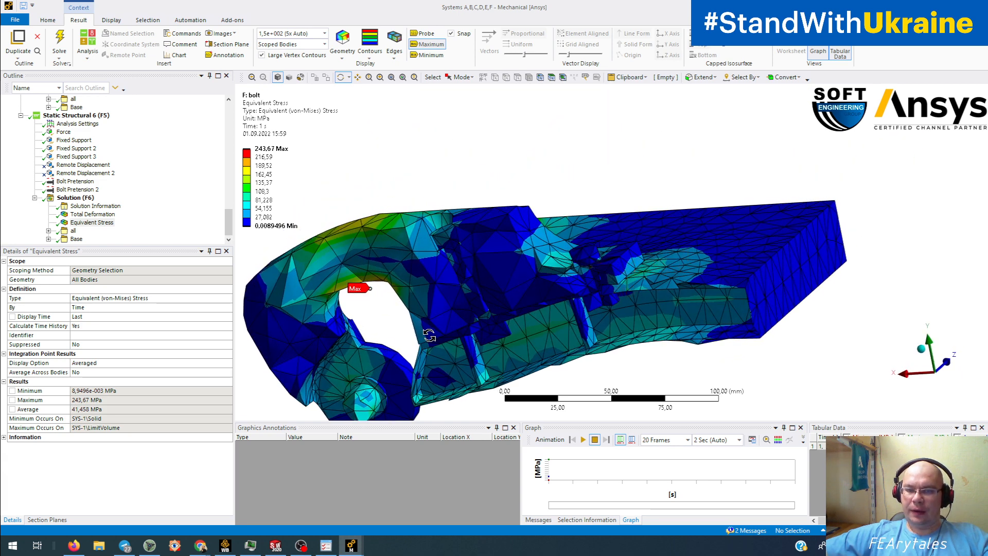
left_click_drag(619, 294, 528, 337)
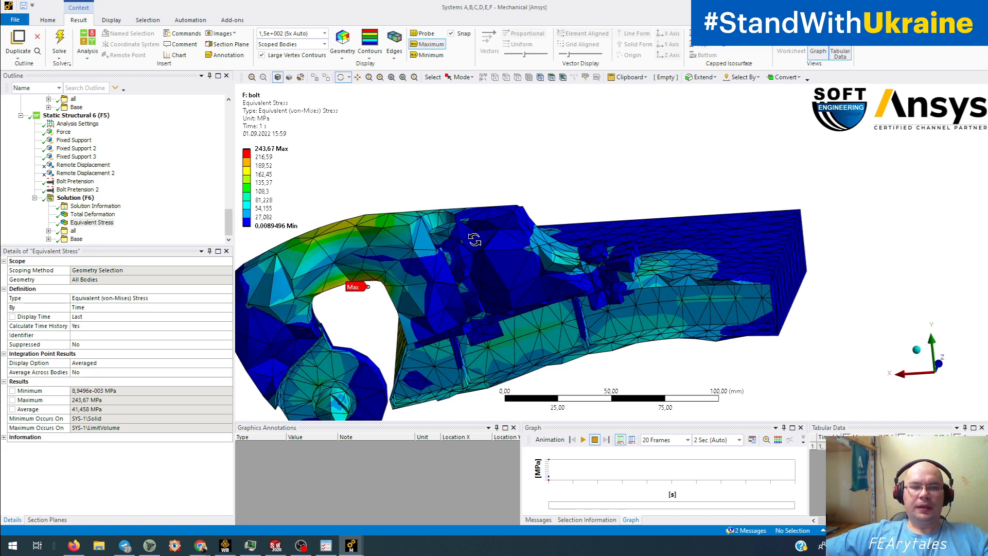
left_click_drag(530, 292, 560, 259)
scroll(599, 295, "up", 5)
scroll(560, 262, "up", 4)
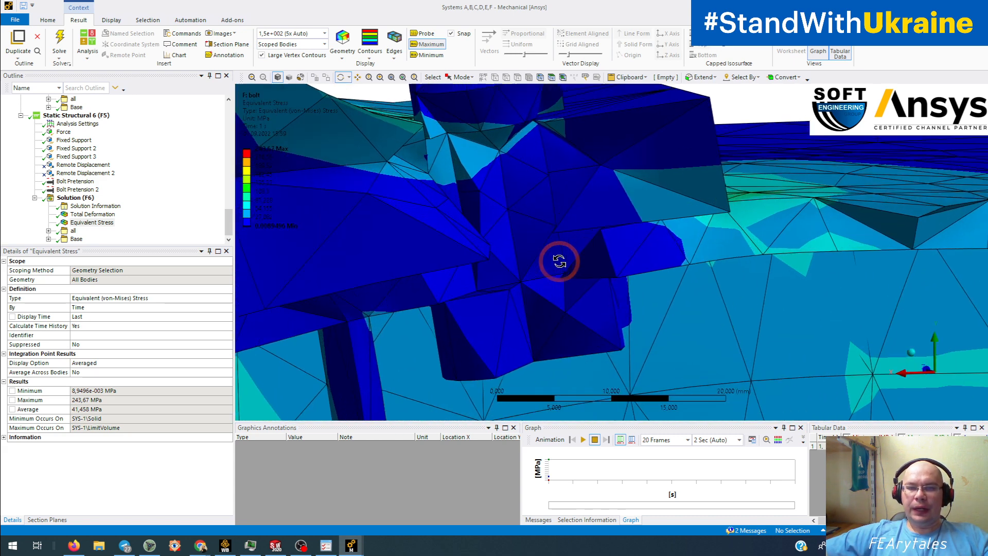
scroll(474, 264, "up", 2)
middle_click_drag(474, 264, 539, 303, "ctrl")
left_click_drag(539, 304, 527, 280)
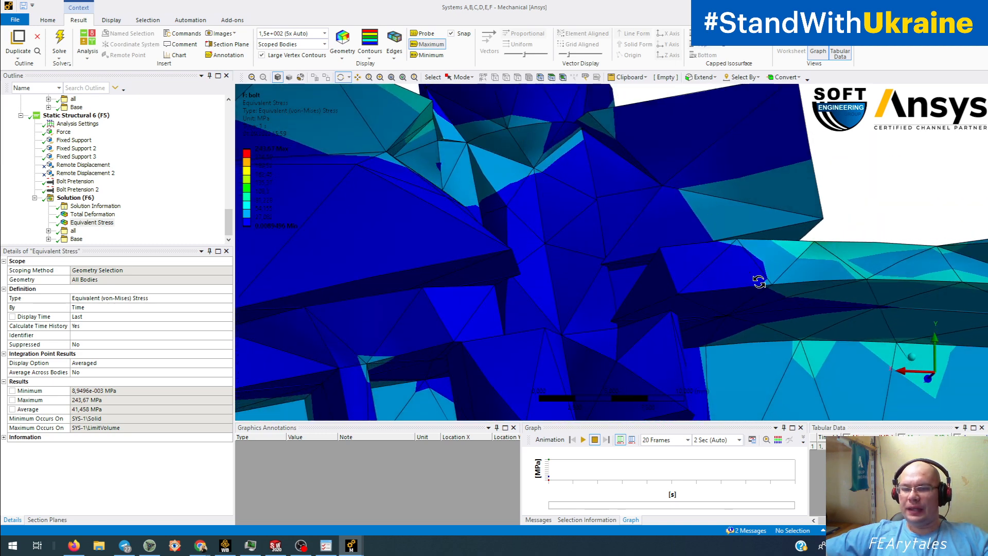
left_click_drag(650, 151, 693, 163)
scroll(694, 172, "down", 4)
left_click_drag(598, 262, 628, 274)
scroll(627, 273, "down", 2)
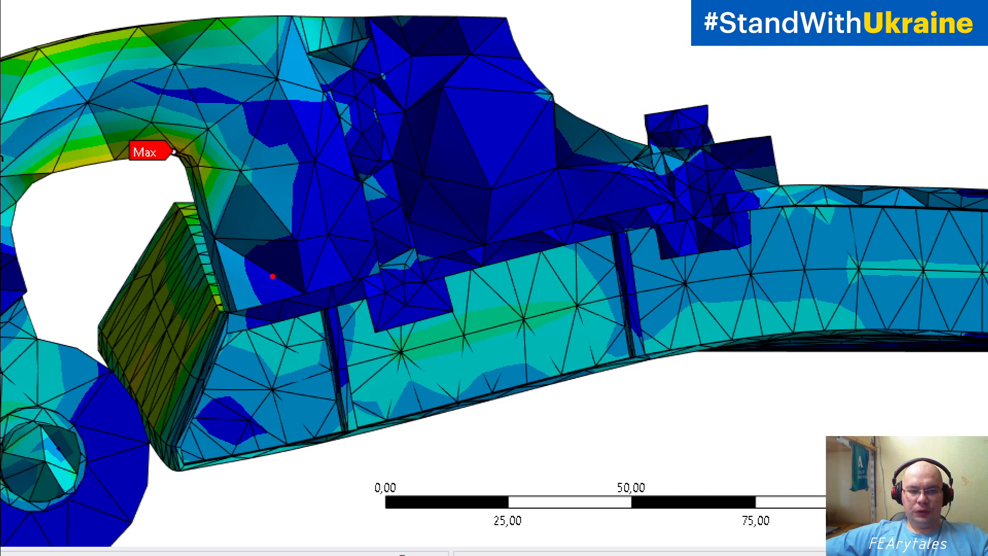
left_click_drag(378, 282, 373, 304)
left_click_drag(267, 283, 263, 284)
mouse_move(321, 284)
left_mouse_down()
mouse_move(322, 264)
mouse_move(394, 253)
left_mouse_up()
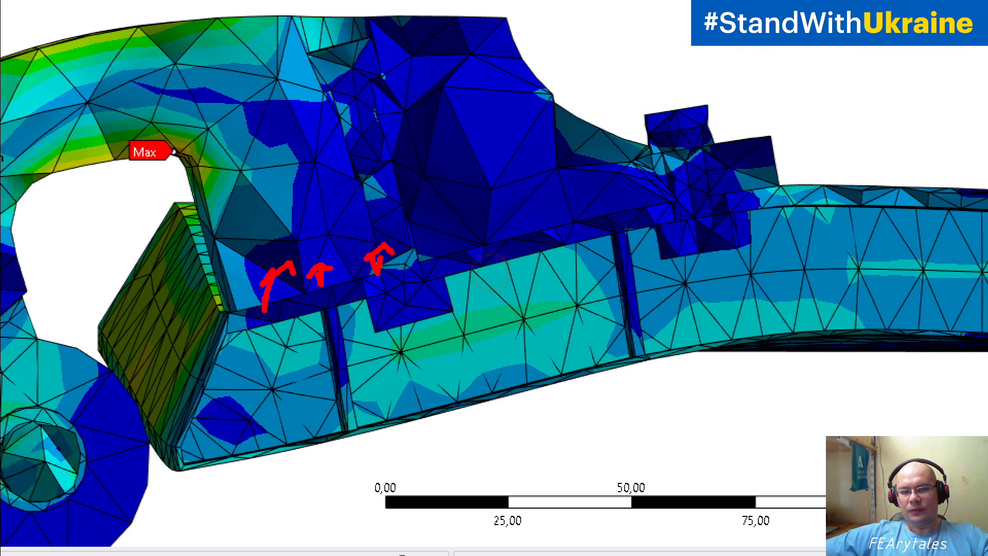
left_click_drag(457, 241, 457, 249)
left_click_drag(454, 235, 476, 234)
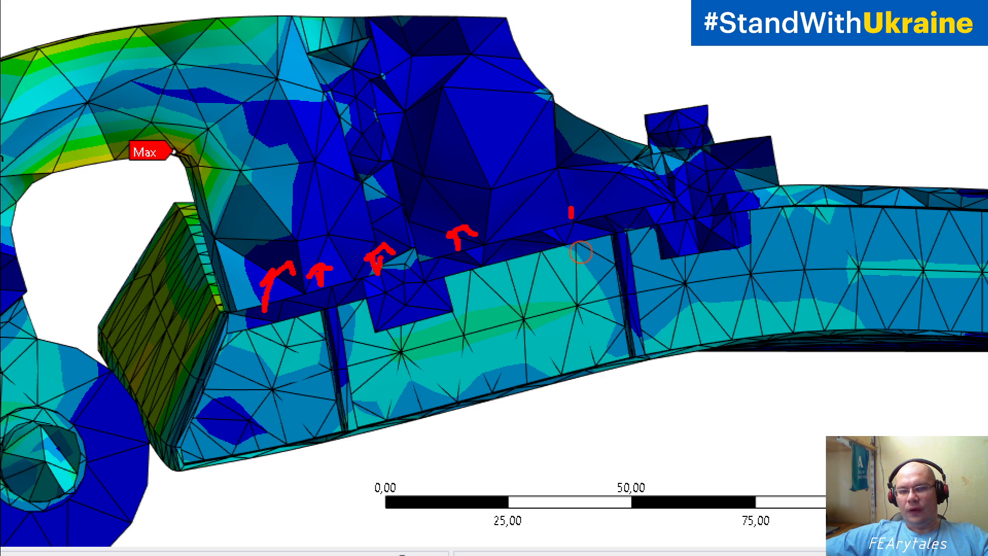
left_click_drag(571, 212, 573, 225)
mouse_move(558, 218)
left_mouse_down()
mouse_move(572, 204)
mouse_move(593, 211)
left_mouse_up()
mouse_move(669, 194)
left_mouse_down()
mouse_move(671, 206)
mouse_move(674, 197)
left_mouse_up()
left_click_drag(361, 222, 383, 225)
left_click_drag(369, 217, 385, 225)
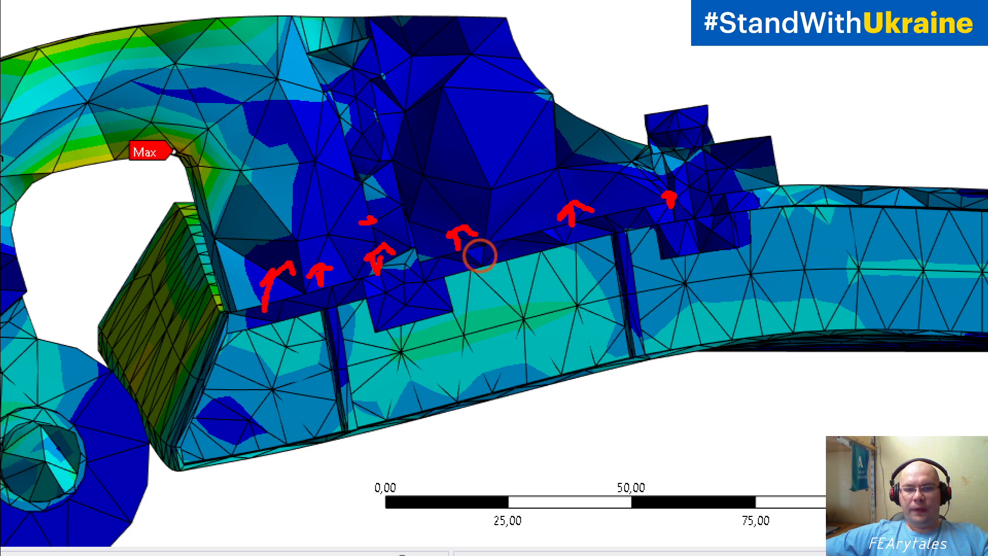
left_click_drag(345, 157, 360, 159)
mouse_move(384, 113)
left_mouse_down()
mouse_move(364, 120)
mouse_move(367, 132)
mouse_move(375, 113)
left_mouse_up()
left_click_drag(392, 185, 386, 186)
left_click_drag(387, 180, 381, 193)
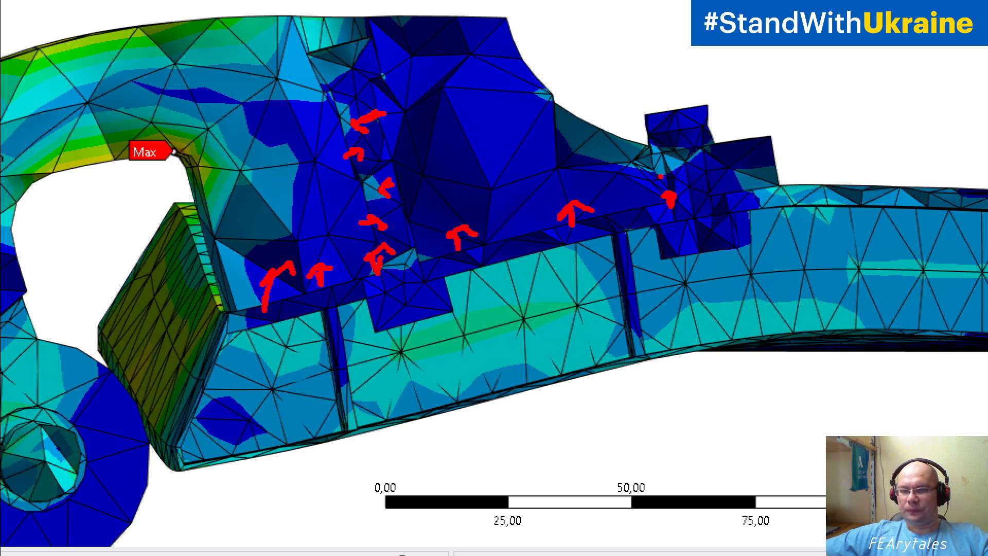
left_click_drag(660, 177, 689, 177)
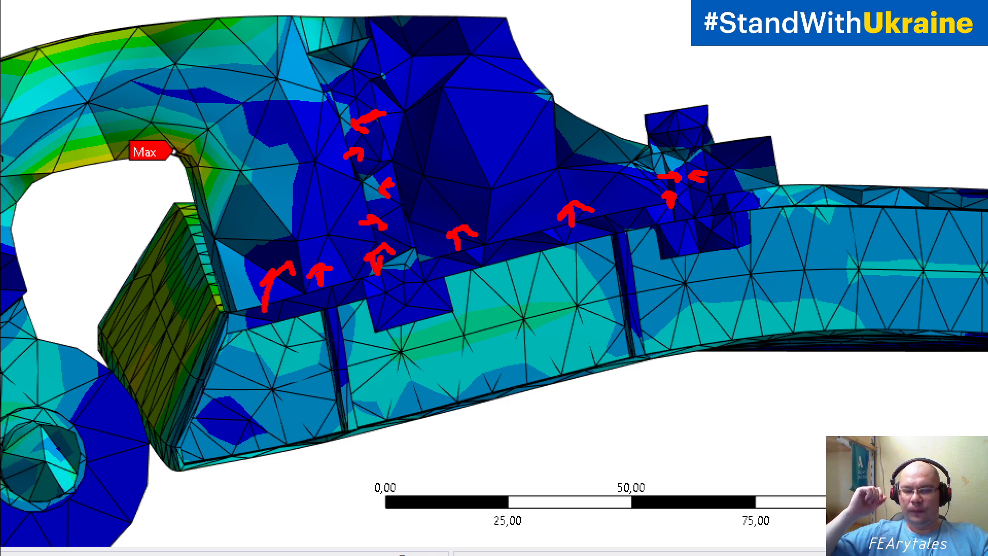
key("Escape")
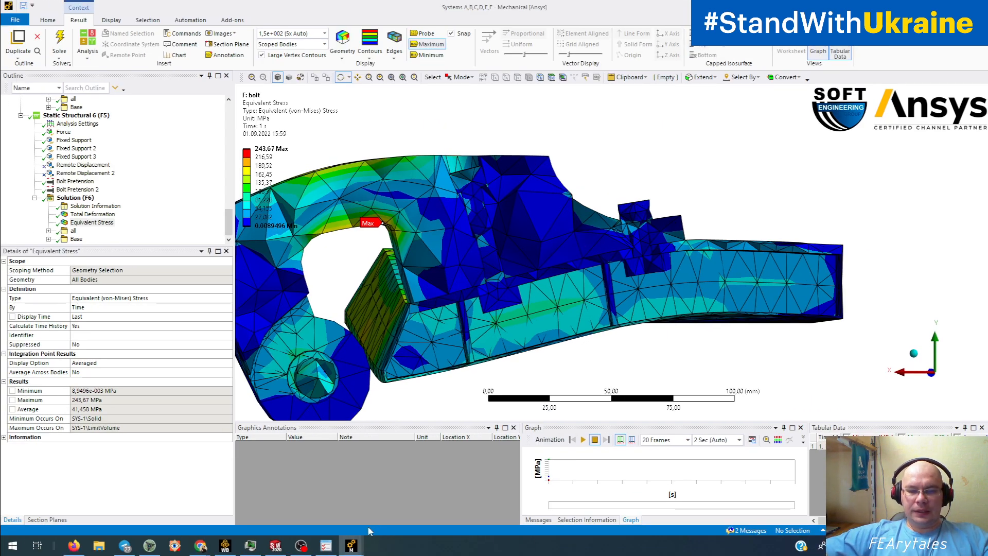
- Rotate the clamp in the Systems O,P,Q window, then switch to the N: all frict+ mesh window (0.66352 mm)
mouse_move(352, 545)
left_click(247, 491)
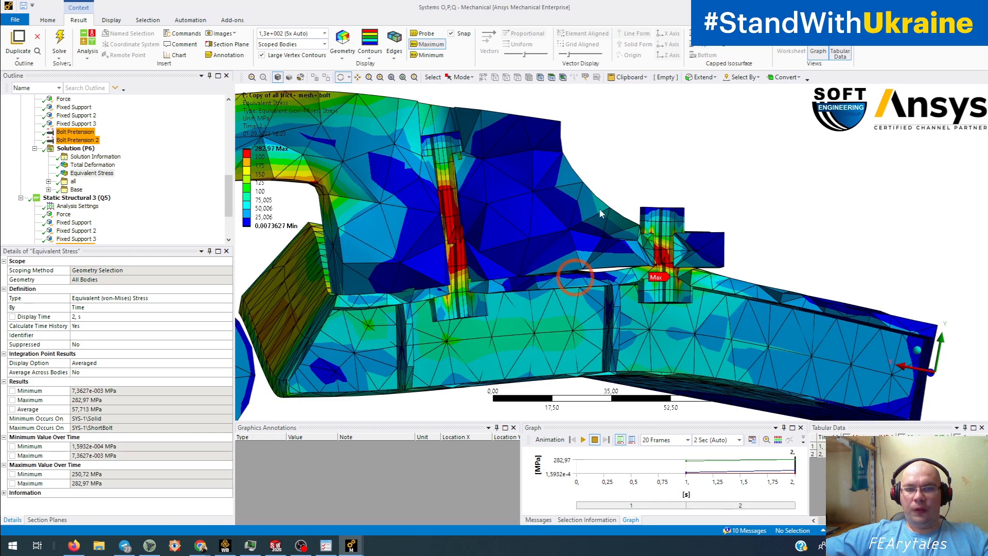
left_click_drag(548, 344, 515, 337)
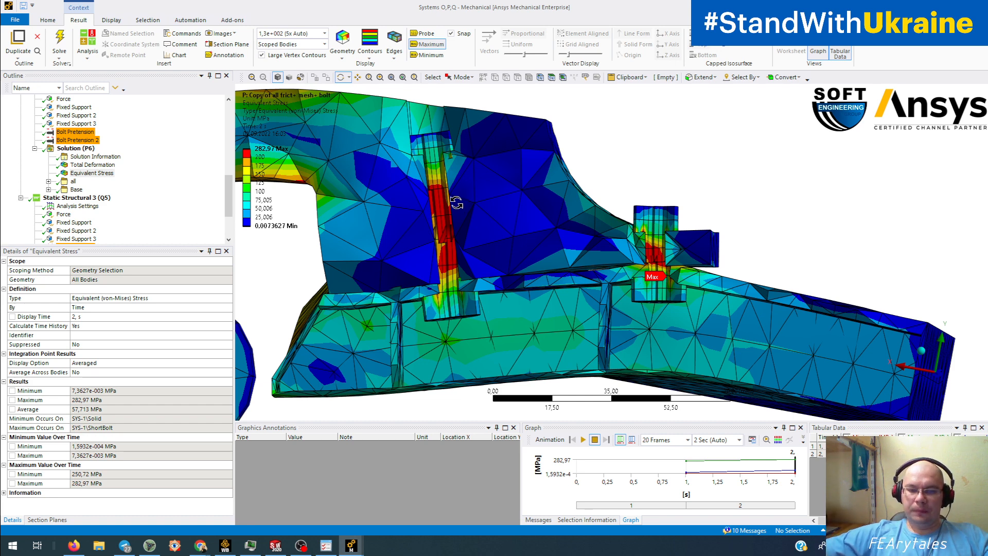
scroll(596, 255, "down", 3)
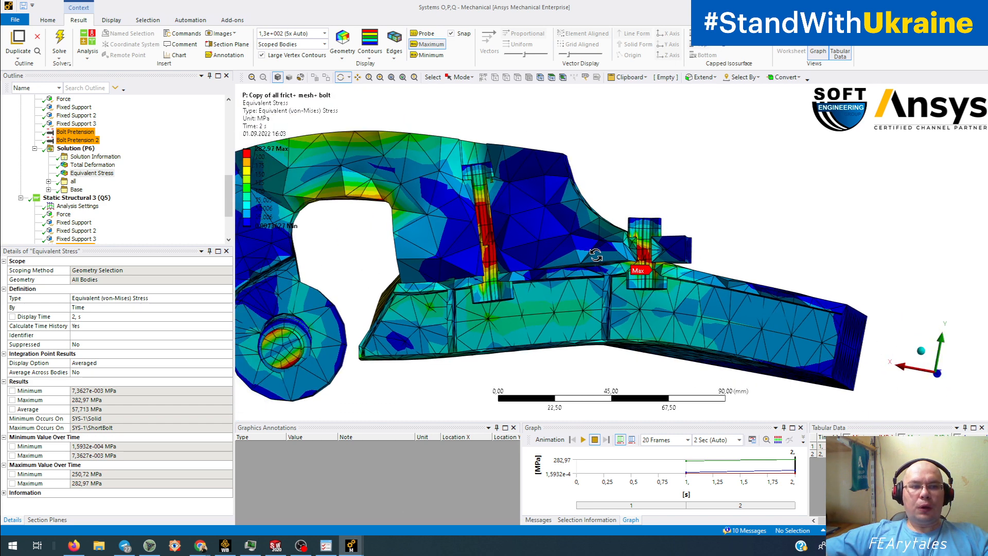
left_click_drag(357, 265, 487, 279)
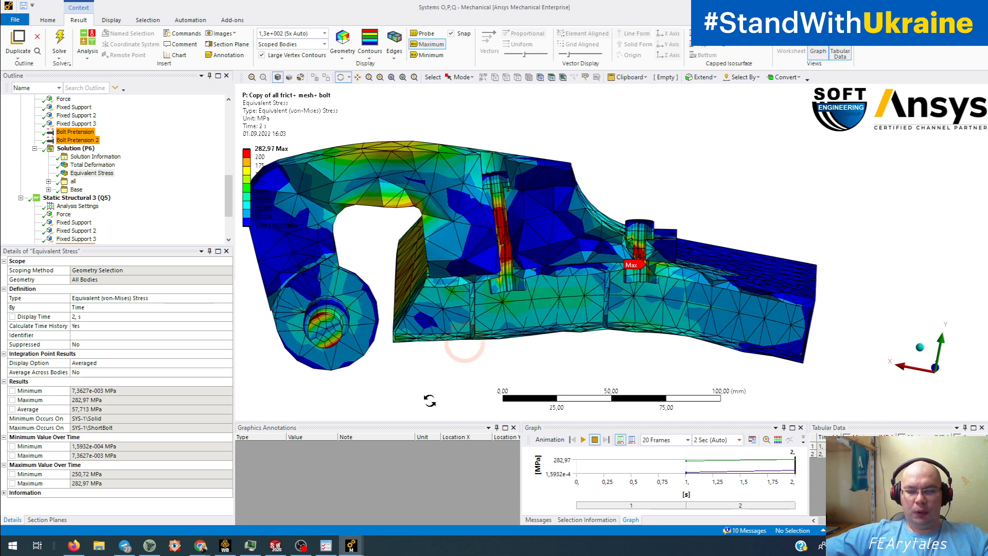
left_click(352, 549)
left_click(355, 501)
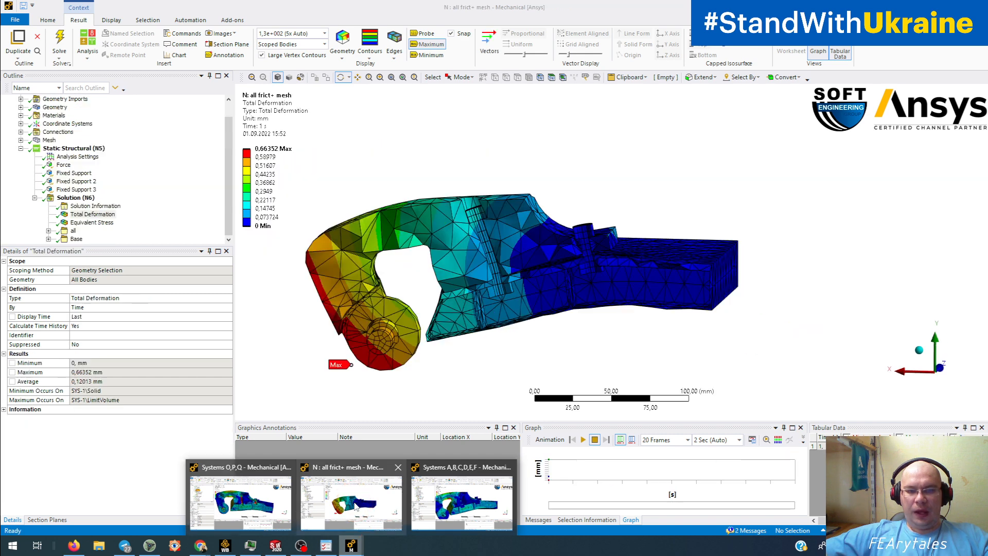
- Show the N model's Equivalent Stress (266.53 MPa peak) and zoom onto the right bolt
left_click_drag(457, 341, 513, 277)
left_click(92, 222)
left_click_drag(352, 297, 452, 309)
scroll(448, 315, "up", 6)
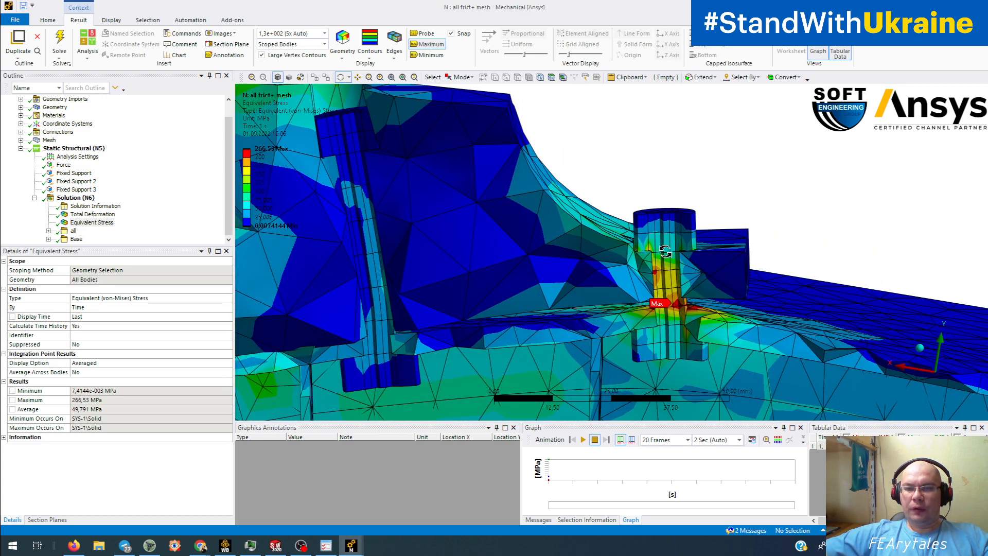
left_click_drag(663, 252, 661, 245)
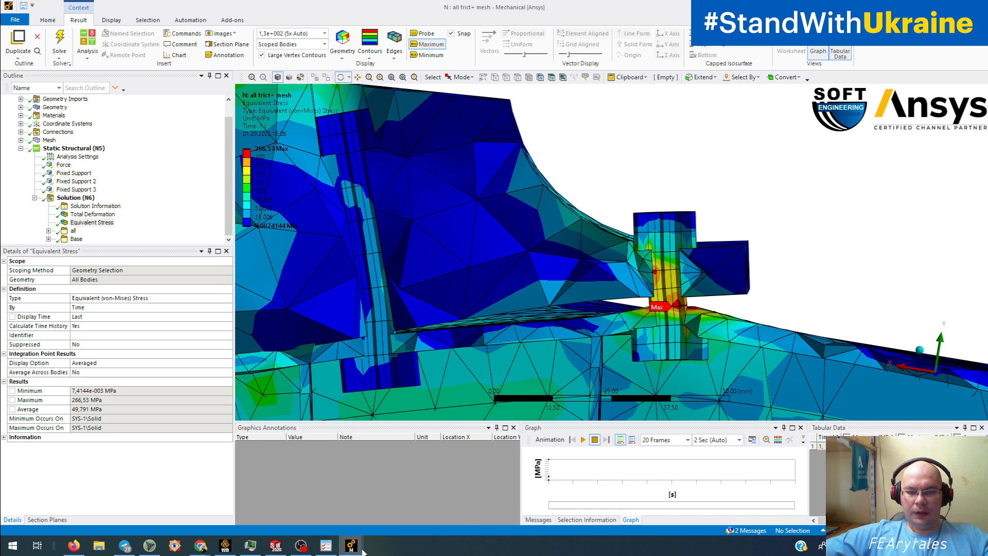
- Compare with the Systems O,P,Q window and return to the N: all frict+ mesh stress plot
mouse_move(352, 546)
left_click(371, 514)
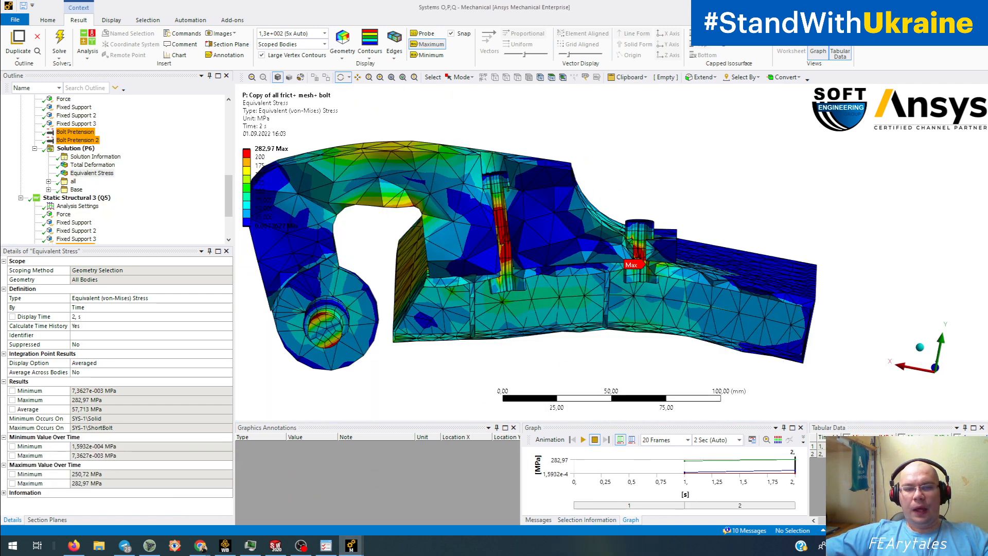
mouse_move(351, 547)
left_click(384, 506)
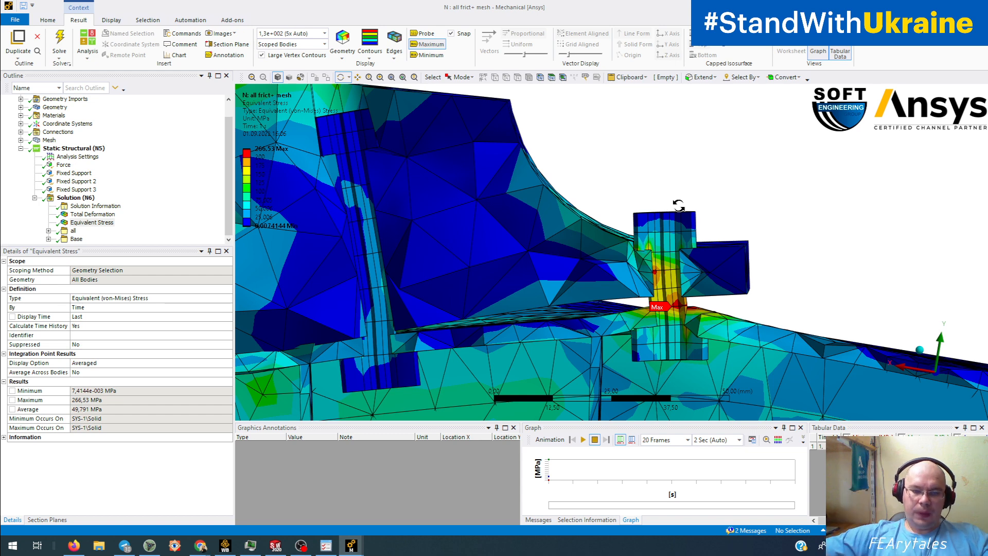
- Bring back the Systems O,P,Q window with the P variant's 282.97 MPa stress and orbit it
mouse_move(354, 547)
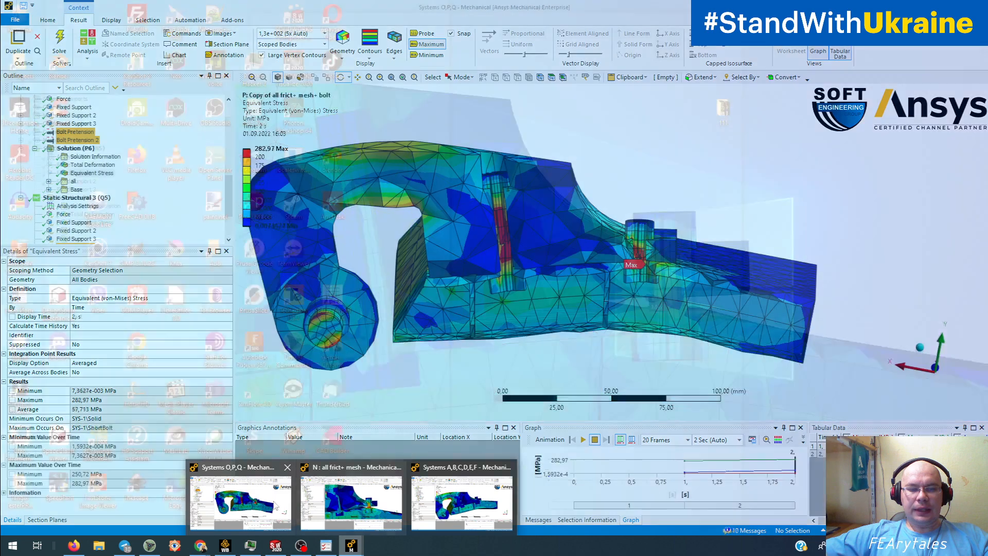
left_click(276, 506)
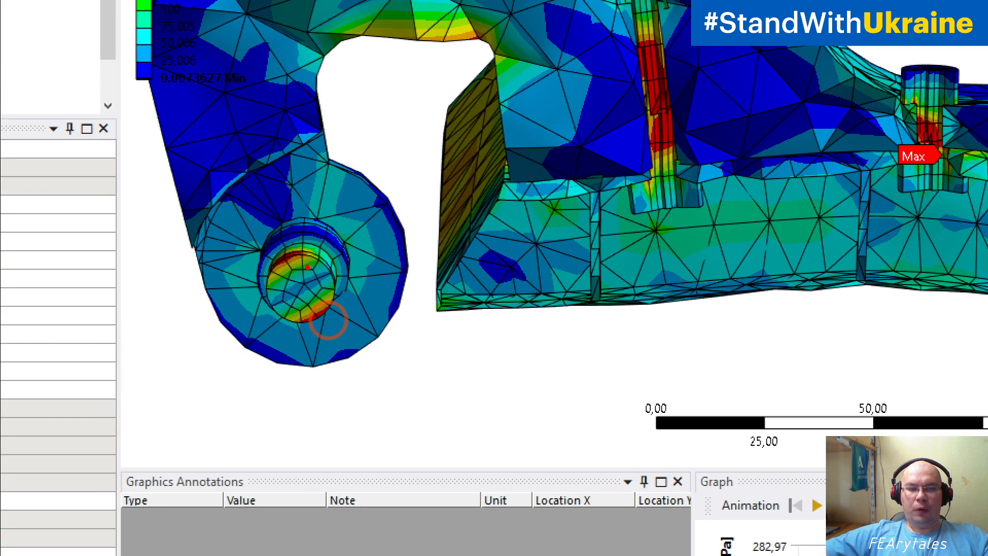
mouse_move(328, 321)
left_mouse_down()
mouse_move(339, 406)
mouse_move(304, 396)
mouse_move(410, 353)
left_mouse_up()
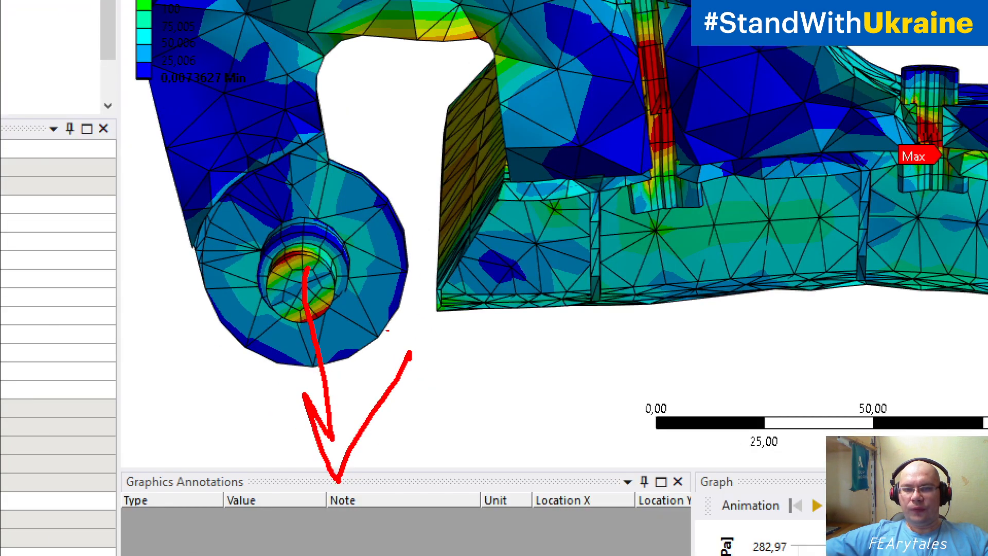
mouse_move(568, 159)
left_mouse_down()
mouse_move(568, 186)
mouse_move(538, 159)
mouse_move(530, 169)
left_mouse_up()
mouse_move(611, 178)
left_mouse_down()
mouse_move(612, 155)
mouse_move(620, 164)
left_mouse_up()
mouse_move(724, 168)
left_mouse_down()
mouse_move(720, 147)
mouse_move(774, 166)
left_mouse_up()
scroll(862, 333, "up", 3)
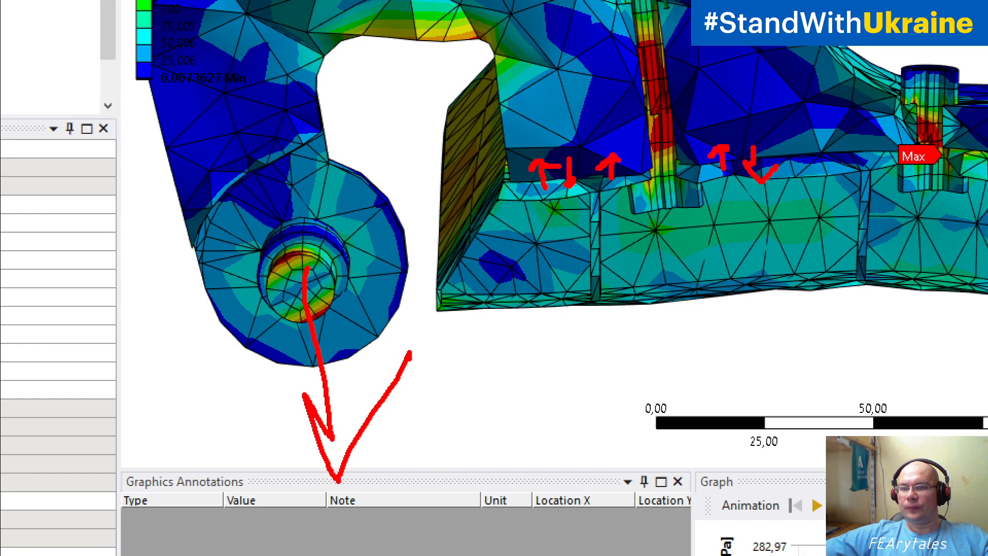
left_click_drag(975, 144, 968, 169)
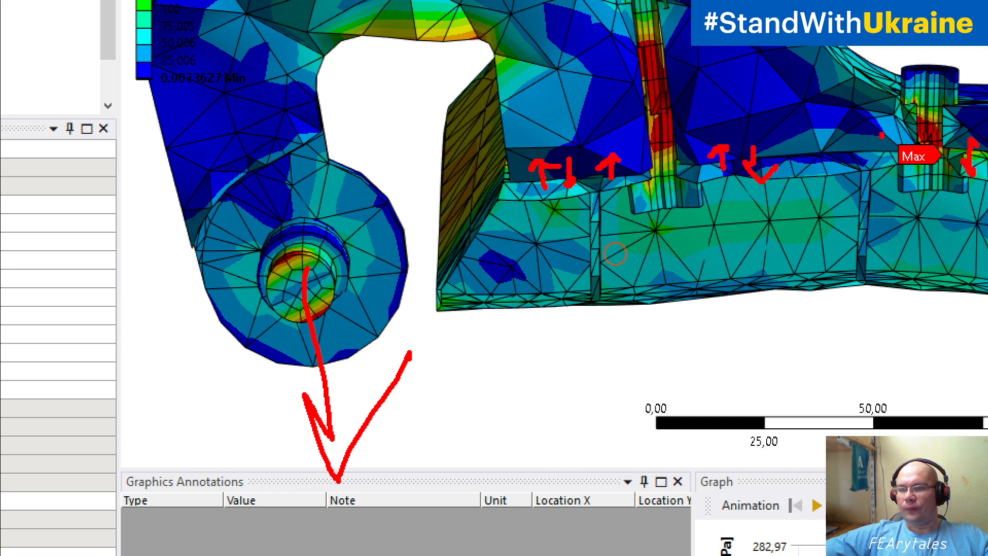
left_click_drag(881, 135, 885, 171)
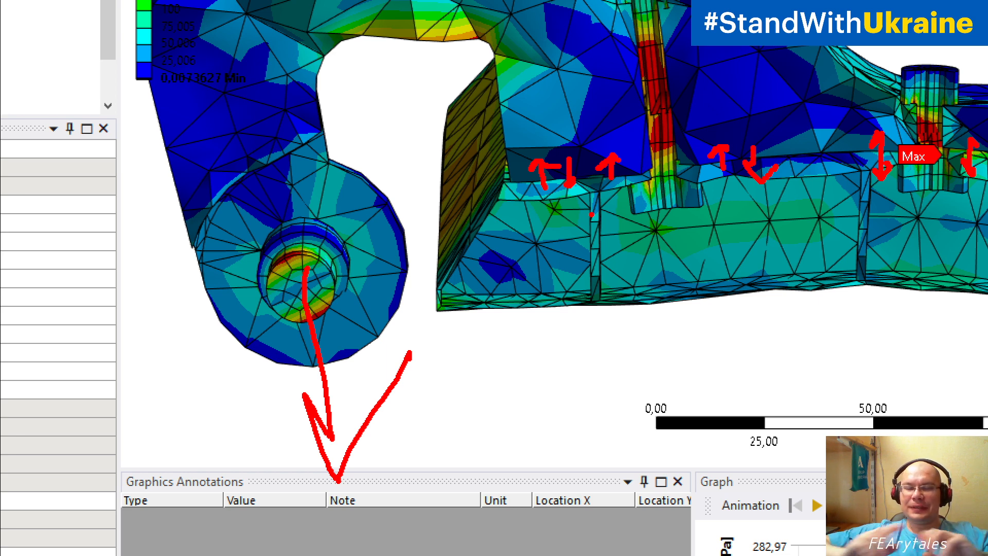
key("Escape")
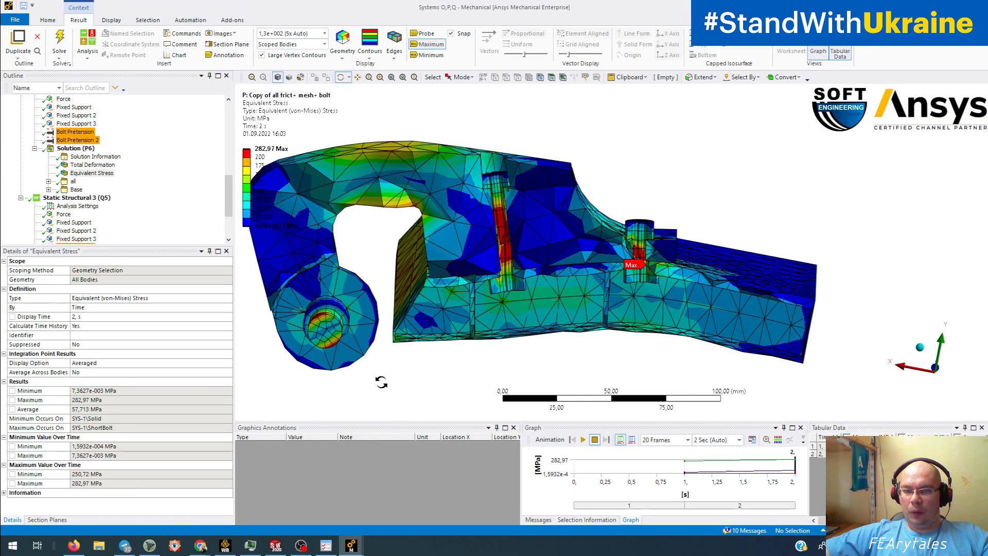
left_click_drag(447, 352, 462, 335)
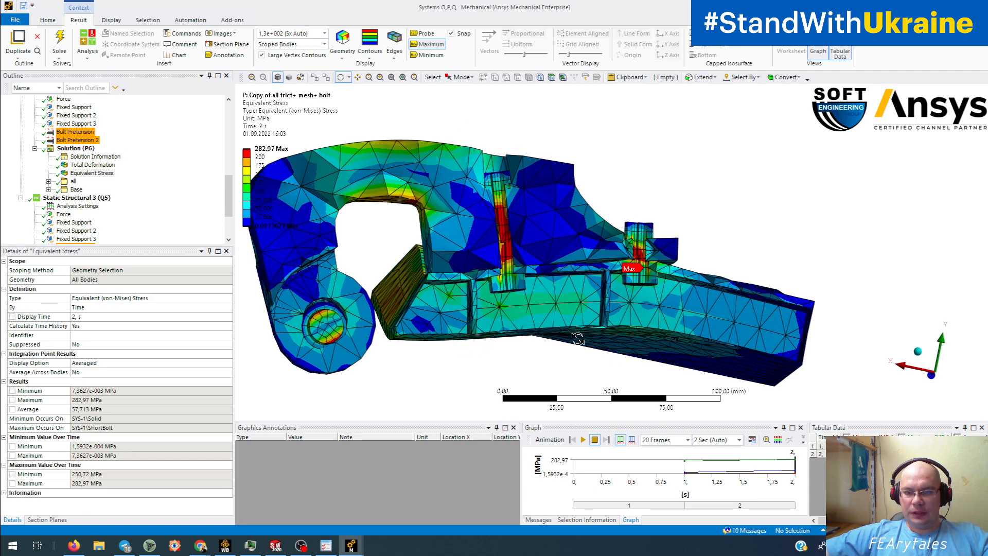
left_click_drag(591, 329, 646, 324)
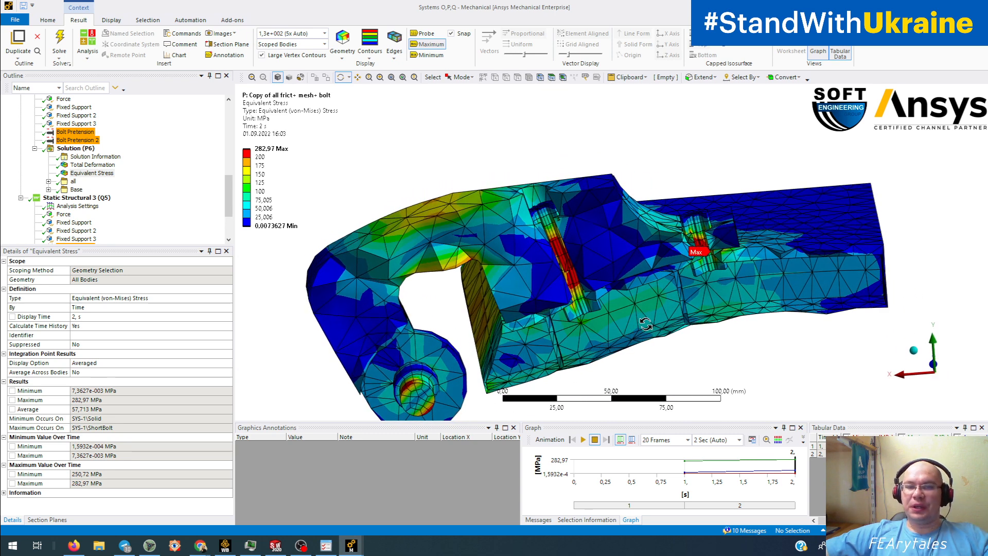